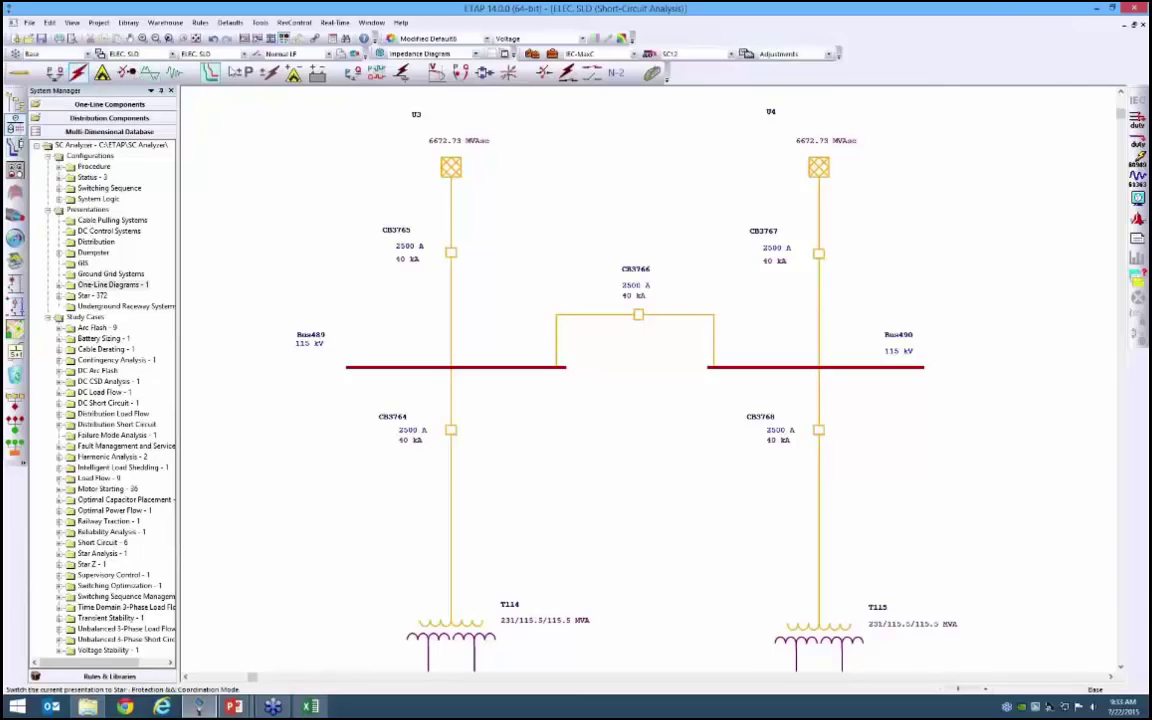
Examine the available configurations and the one-line diagram from the U3 and U4 utility sources down to the downstream buses.
left_click(290, 53)
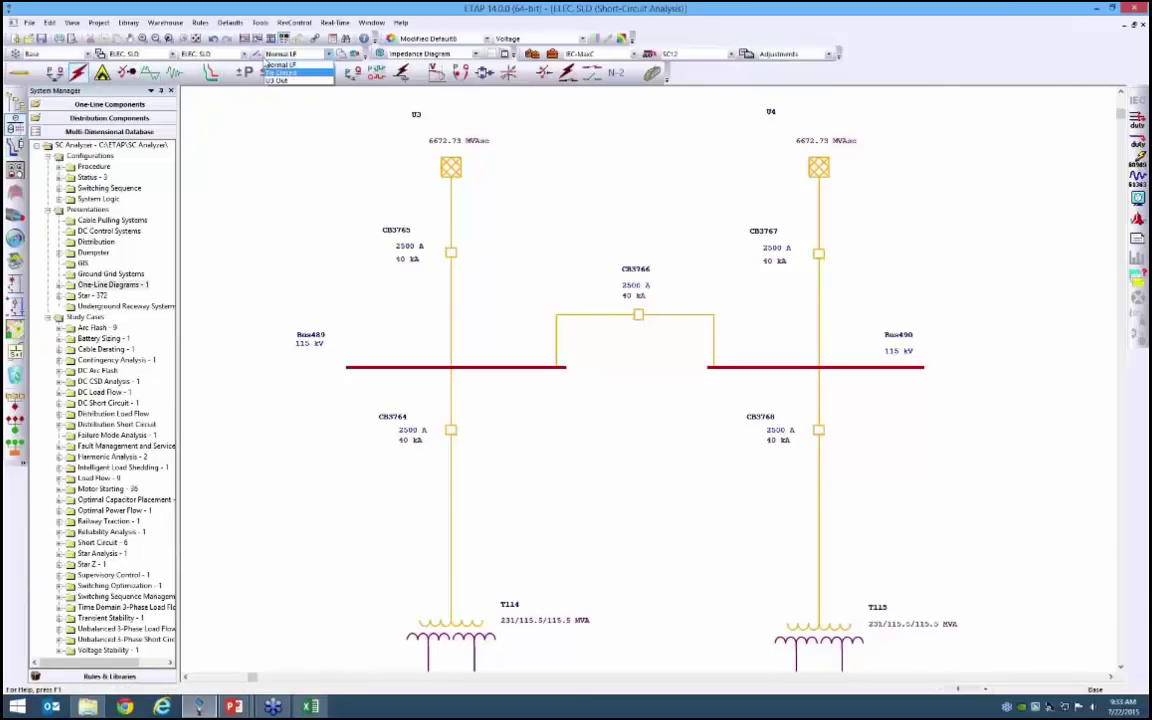
left_click(156, 38)
left_click(156, 38)
left_click(156, 38)
left_click(156, 38)
left_click(156, 38)
scroll(658, 252, "down", 5)
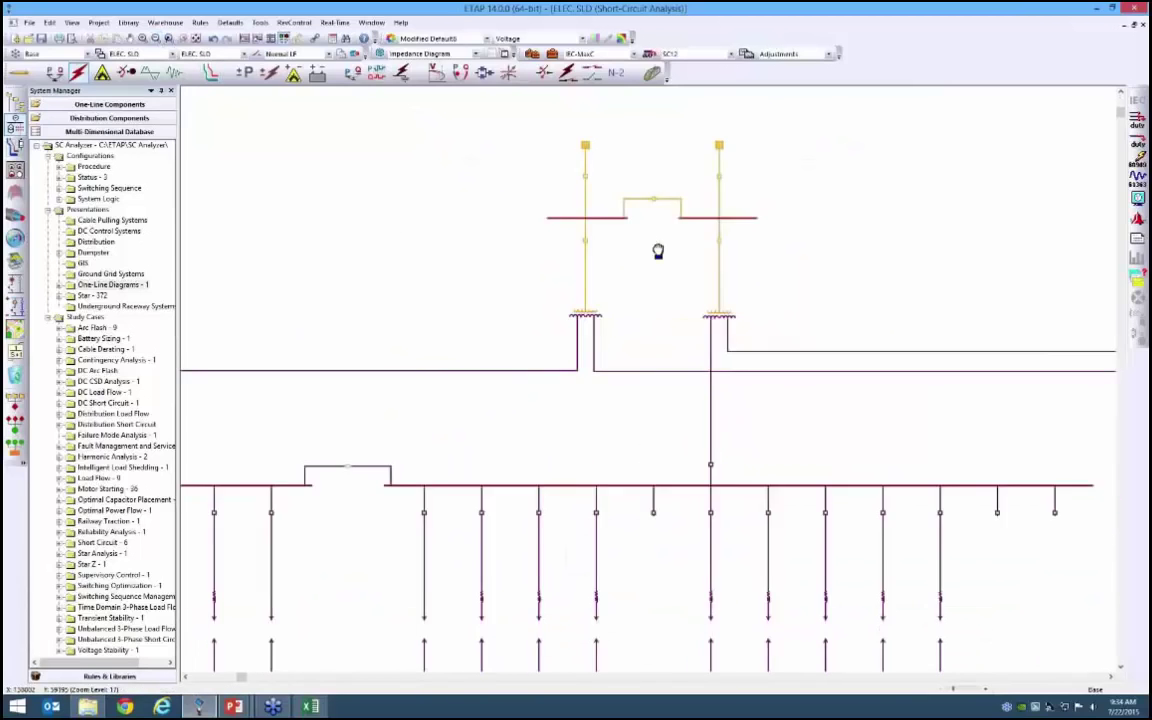
left_click(158, 38)
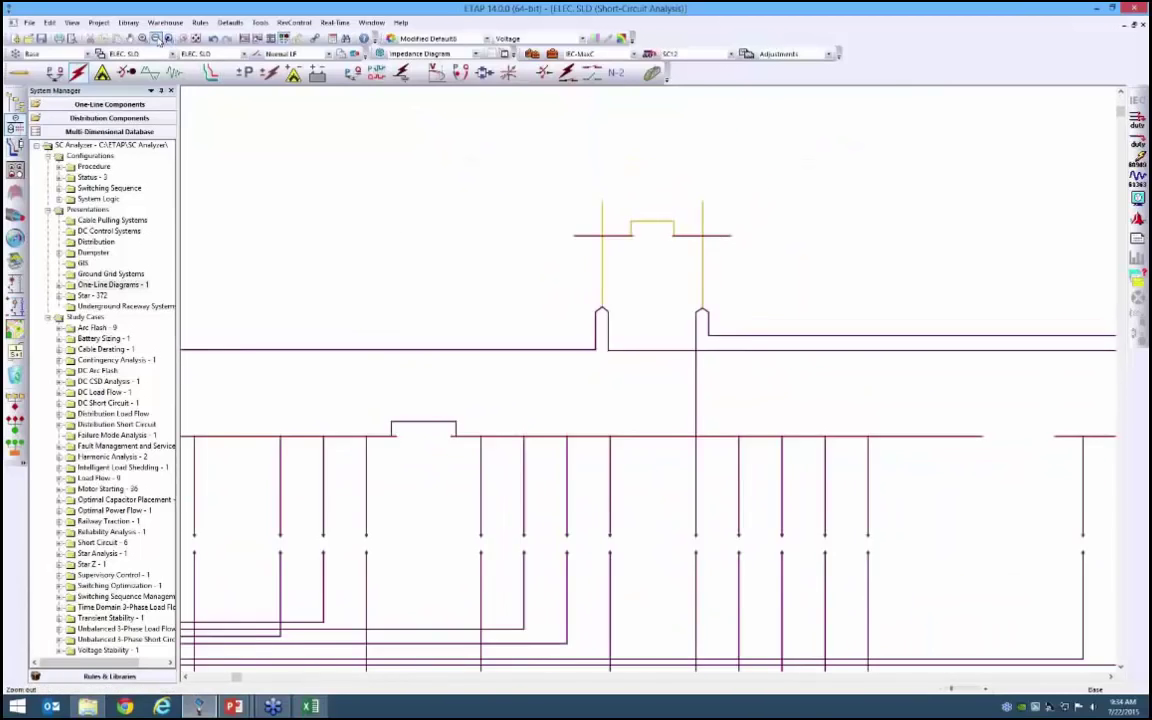
scroll(496, 260, "down", 3)
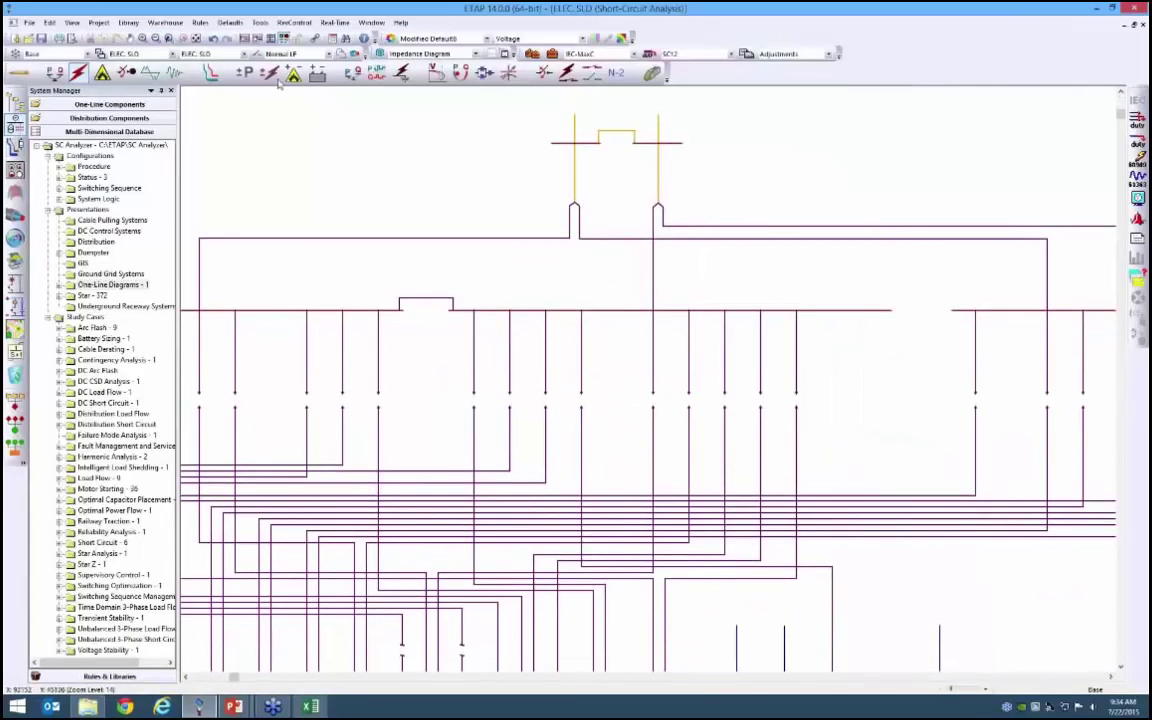
Switch the network configuration to U3 Out to view its effect on the diagram, and return it to Normal LF.
left_click(290, 53)
left_click(285, 79)
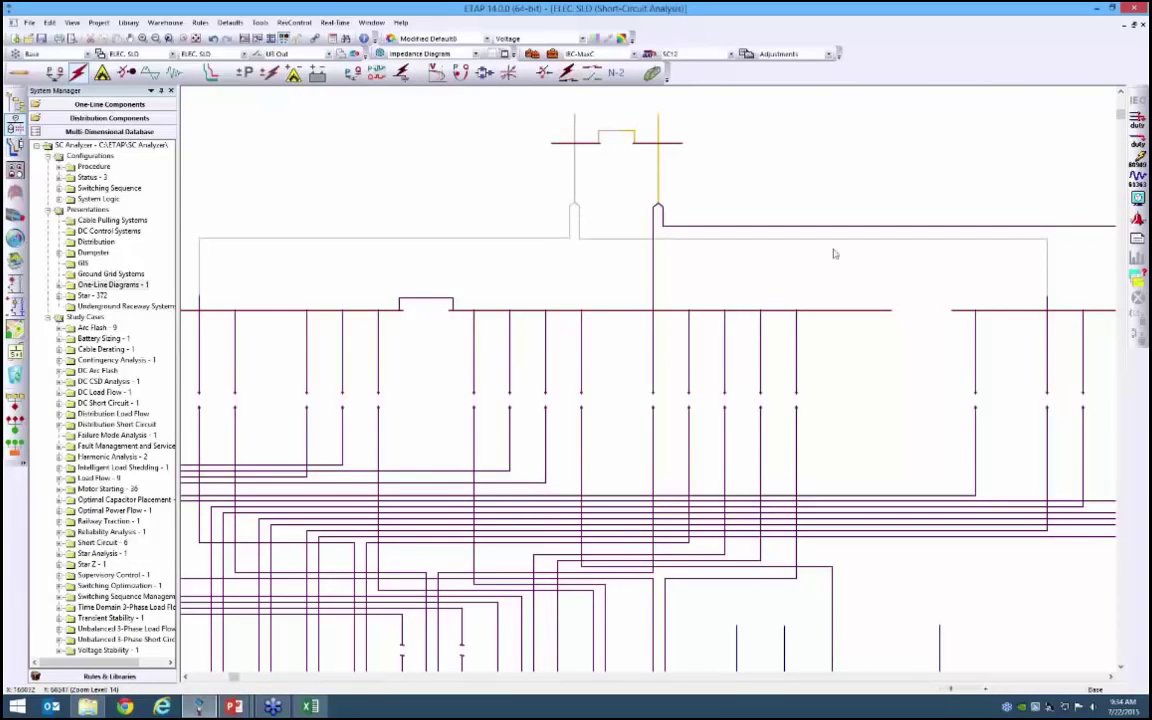
left_click(300, 54)
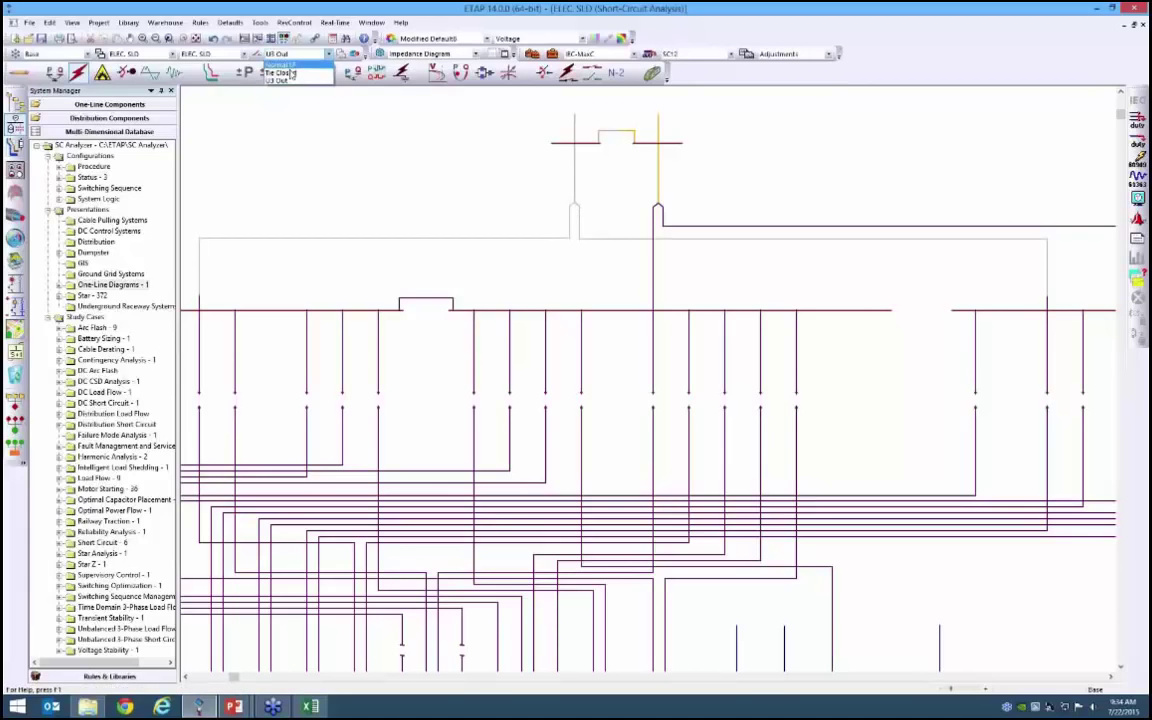
left_click(270, 66)
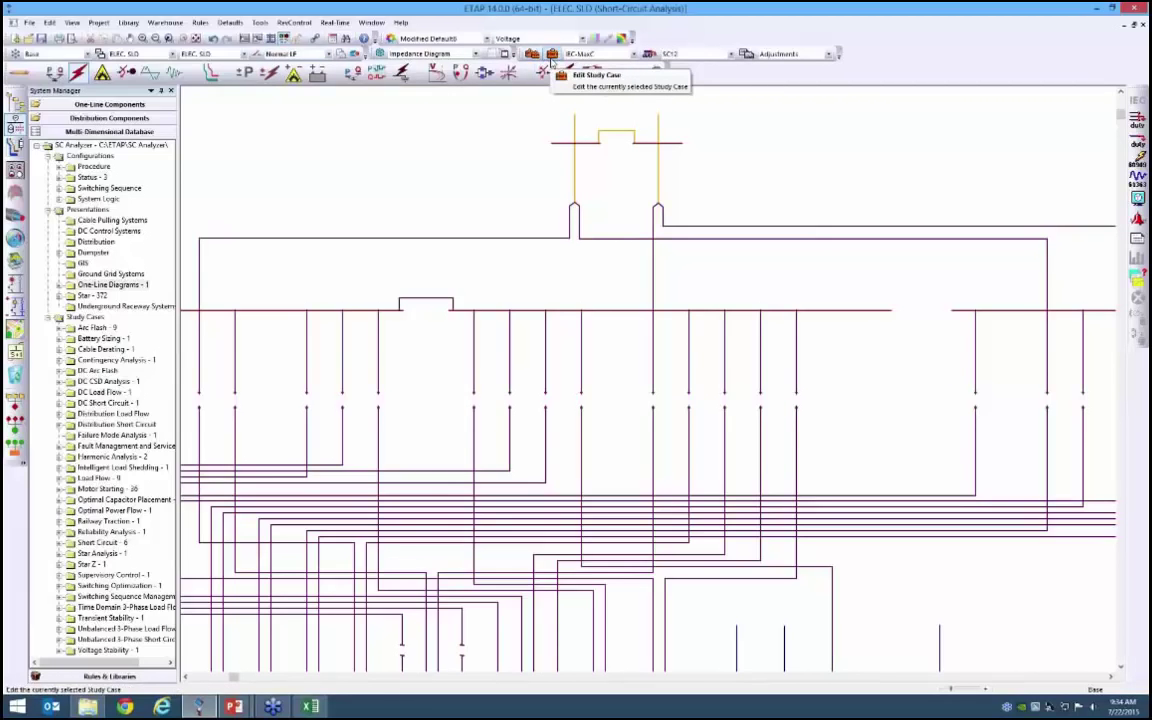
Review the general and standard settings of the IEC-MaxC short-circuit study case and close it without changes.
left_click(553, 62)
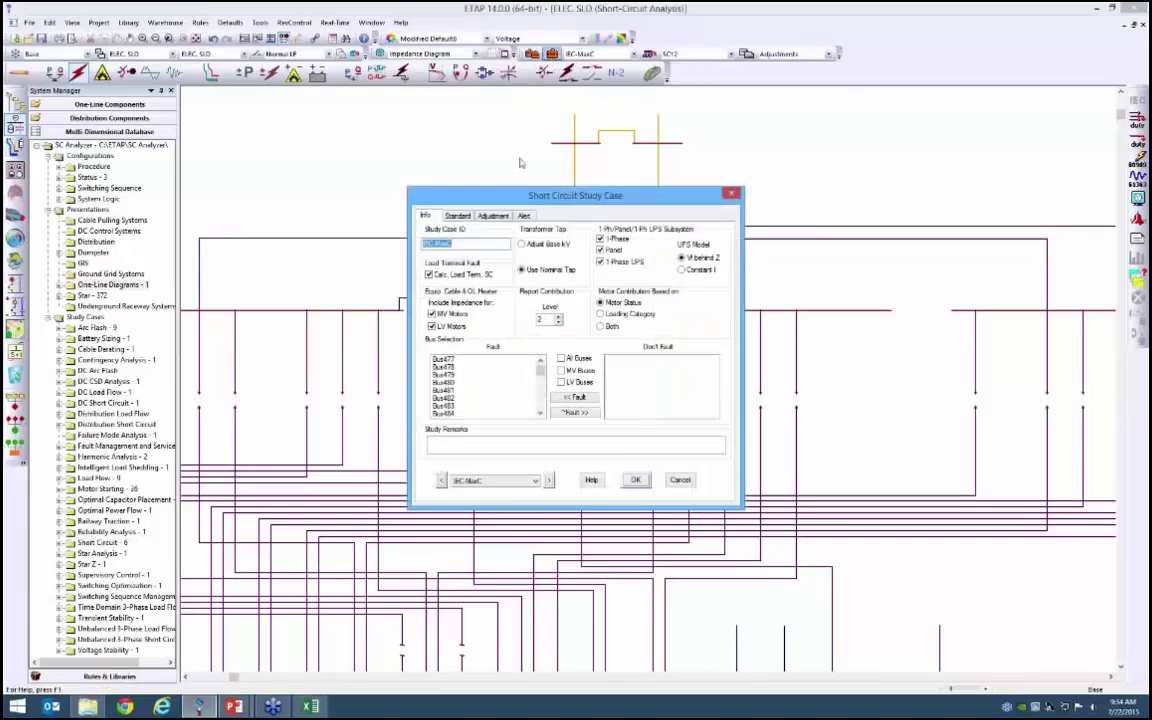
left_click(464, 217)
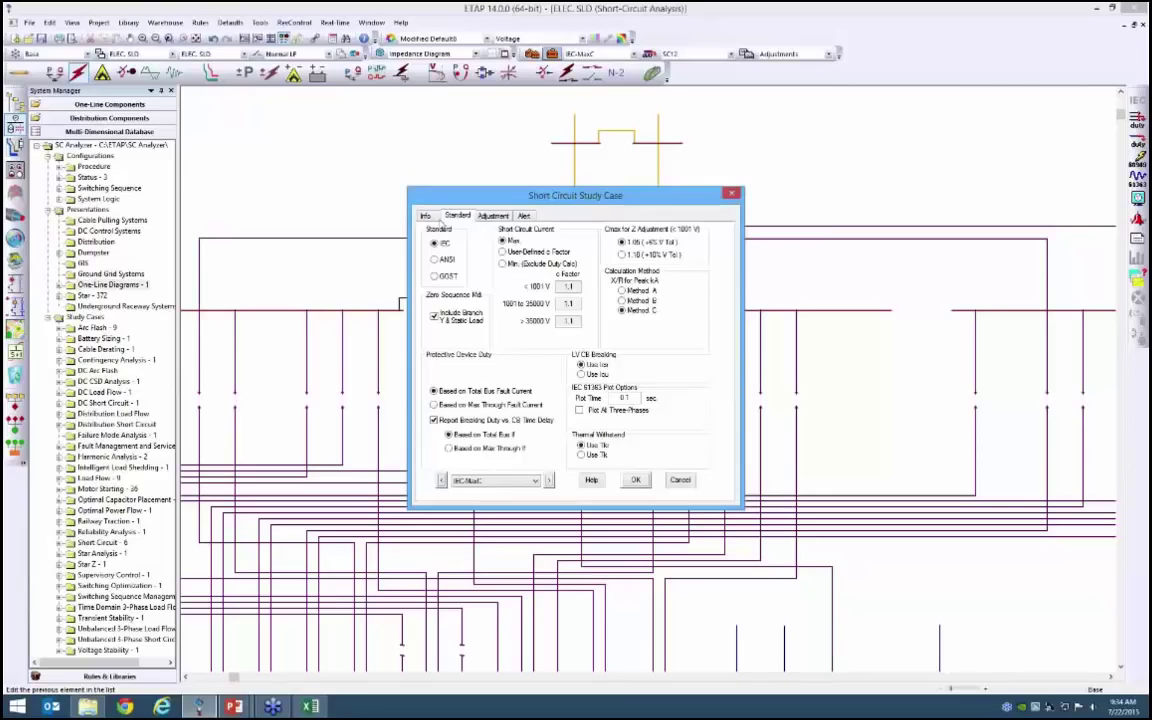
left_click(426, 217)
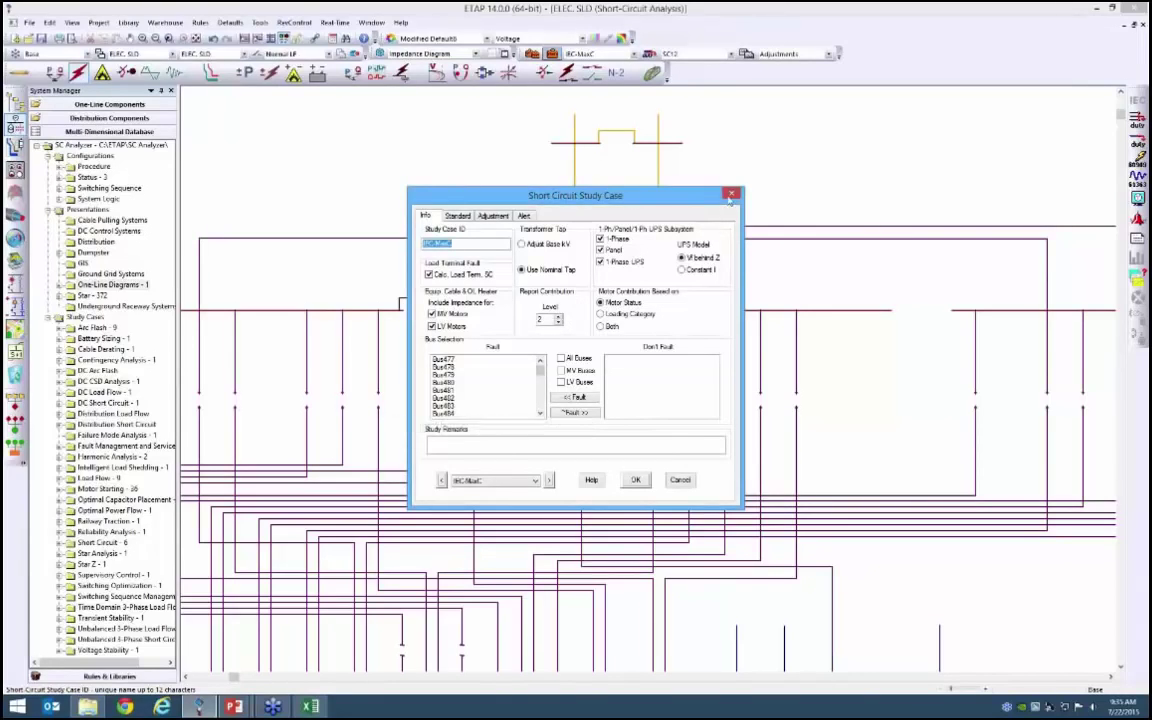
key("Escape")
Check the available data revisions, network configurations and short-circuit study cases without changing the selections.
left_click(64, 54)
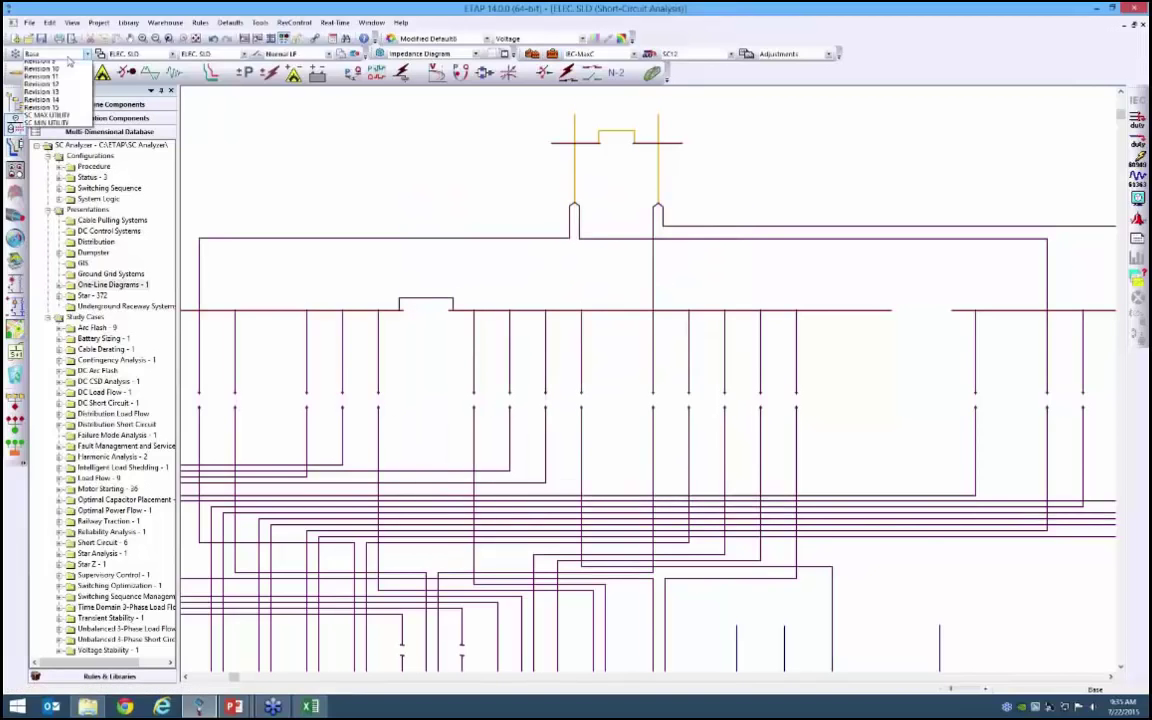
left_click(63, 54)
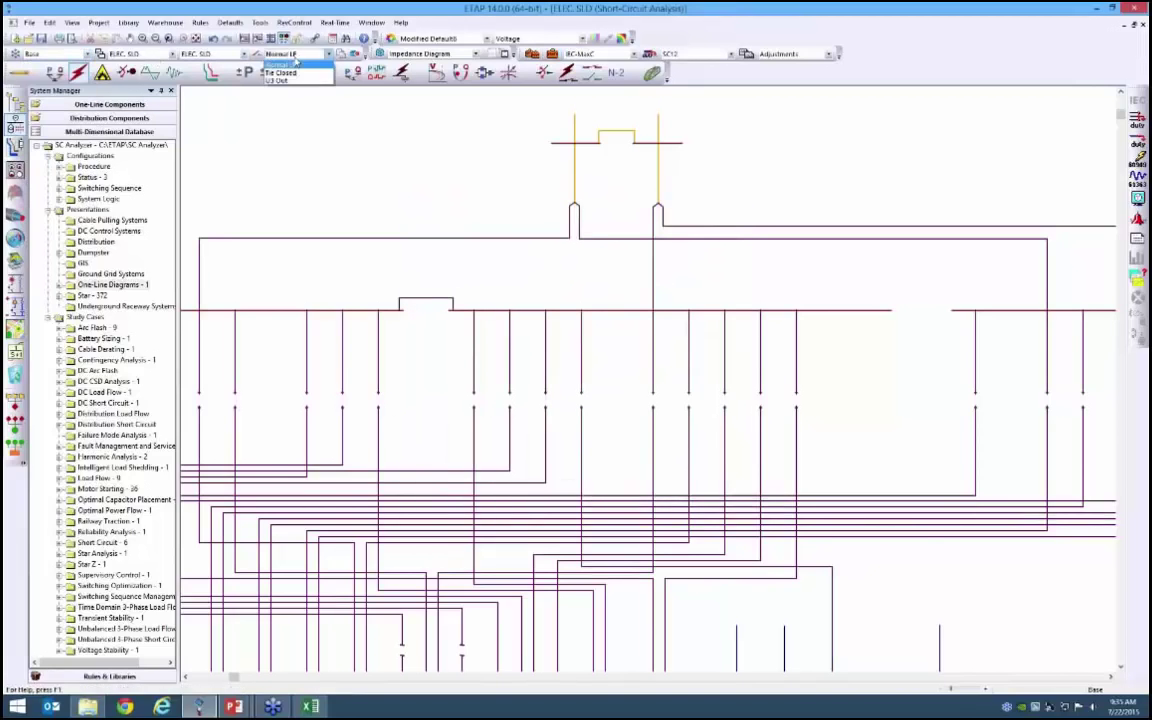
left_click(582, 55)
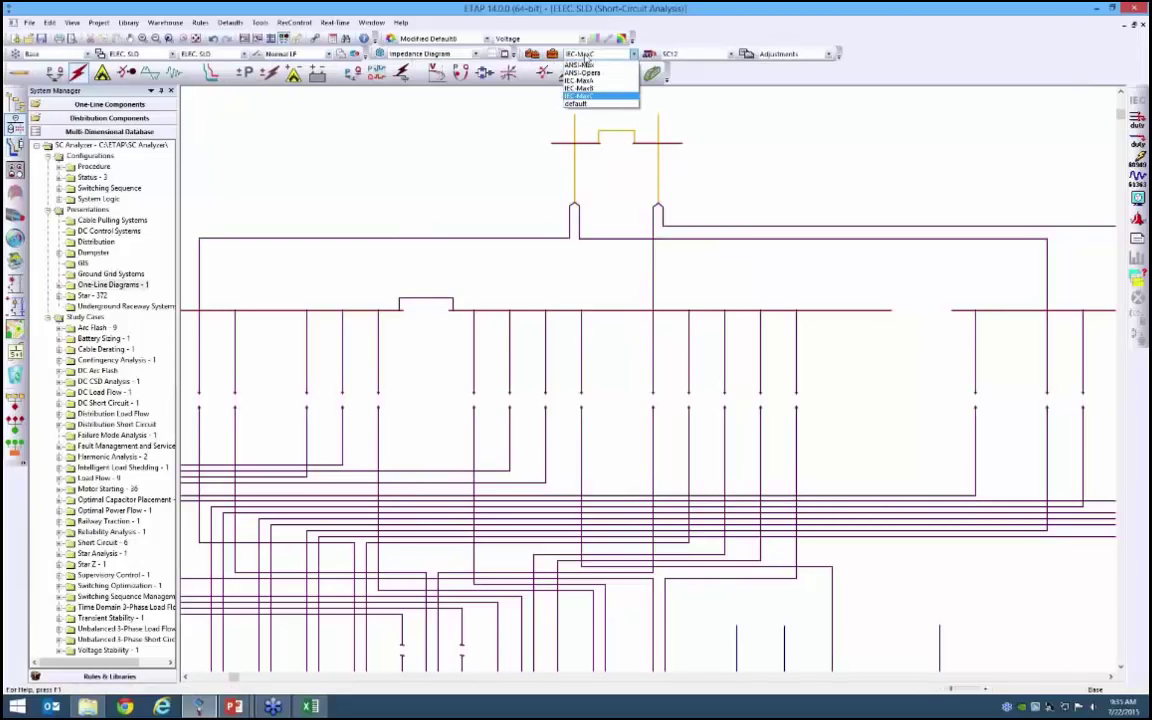
left_click(586, 57)
Open the Scenario Wizard and review the list of saved scenarios, staying on Scenario1.
left_click(16, 402)
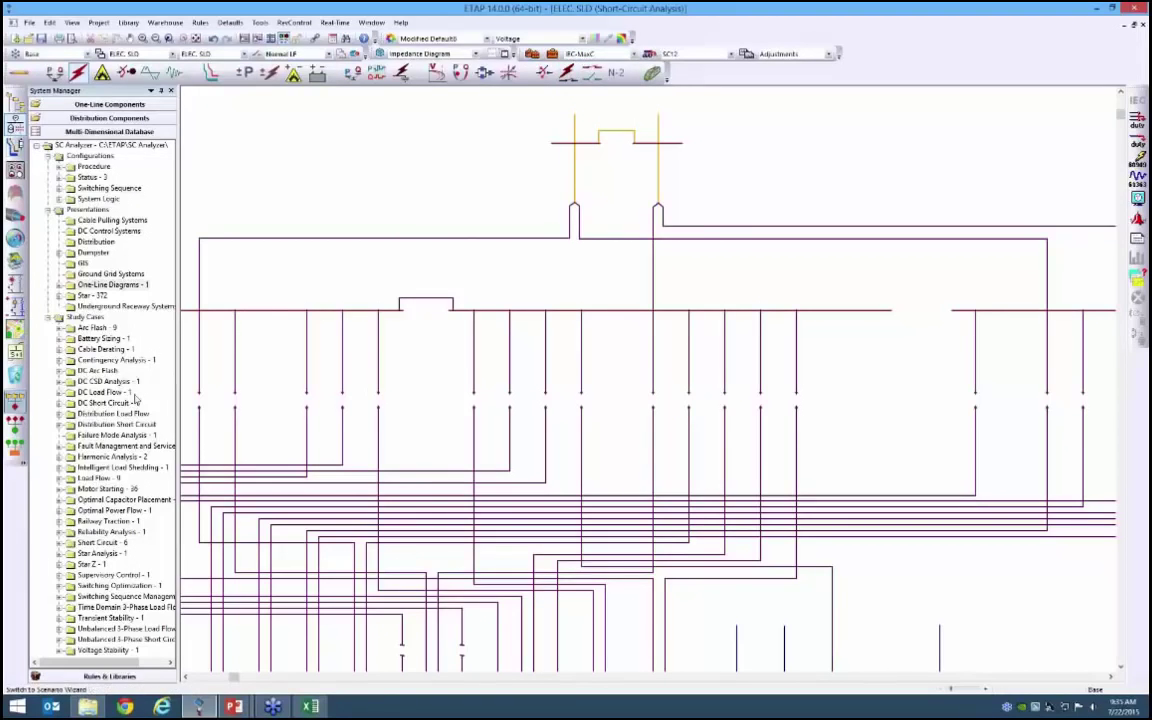
left_click_drag(563, 140, 562, 128)
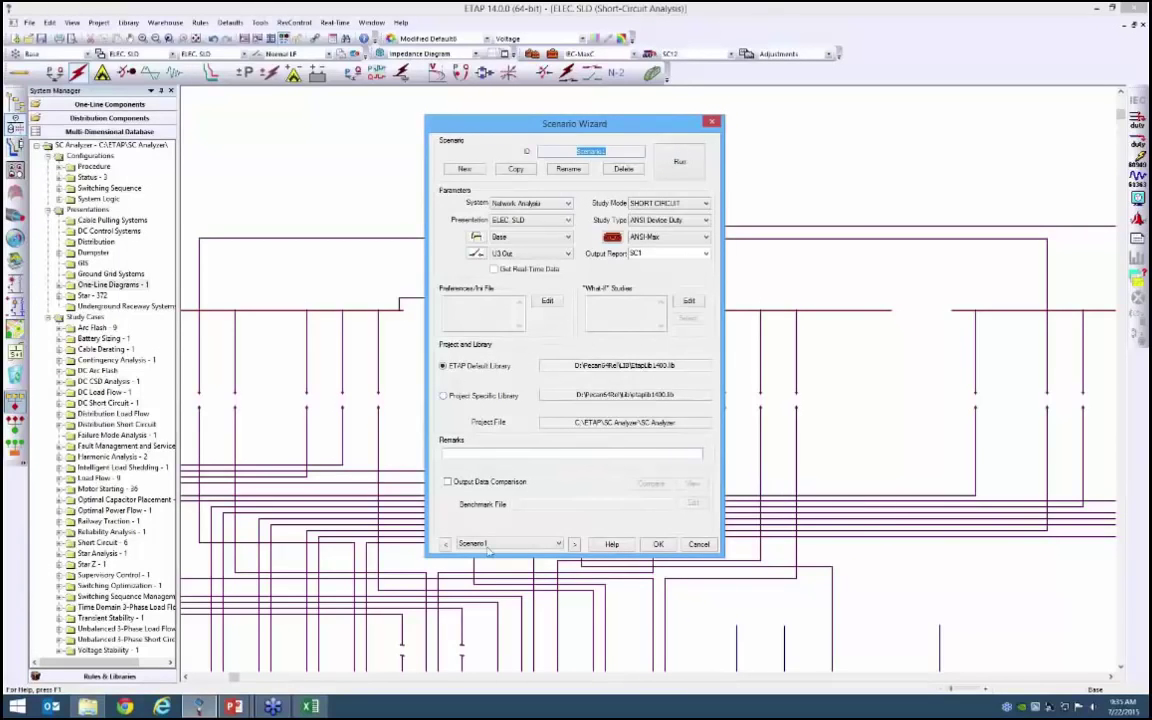
left_click(522, 545)
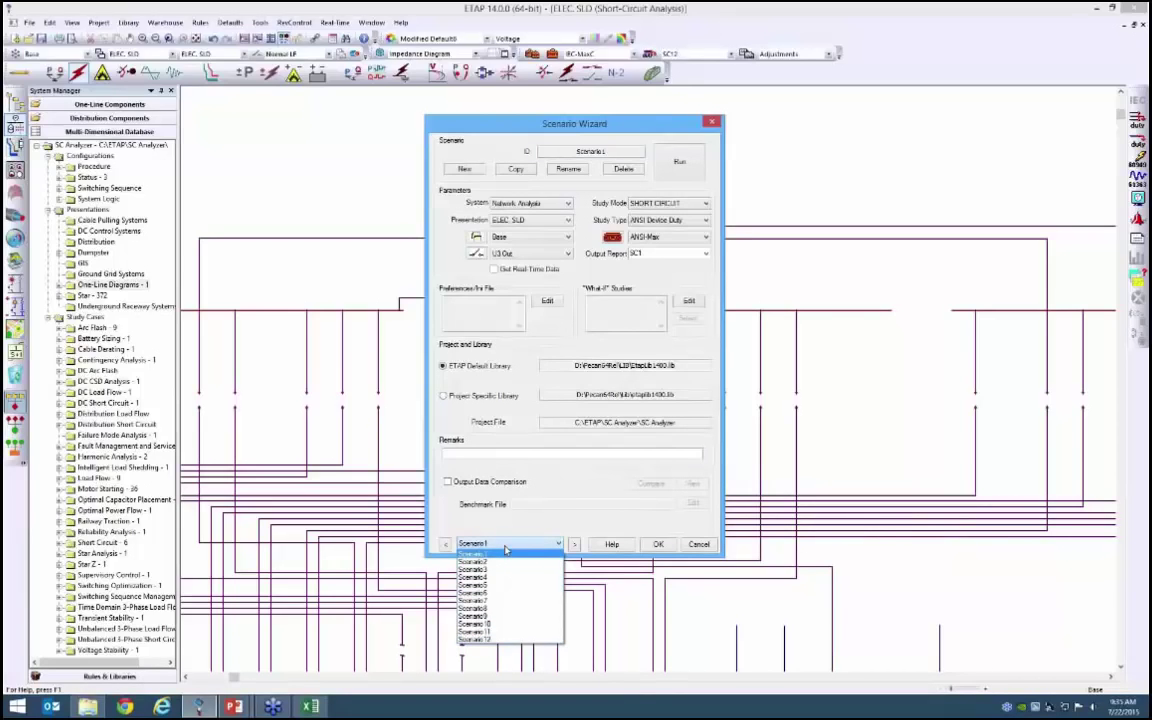
left_click(506, 552)
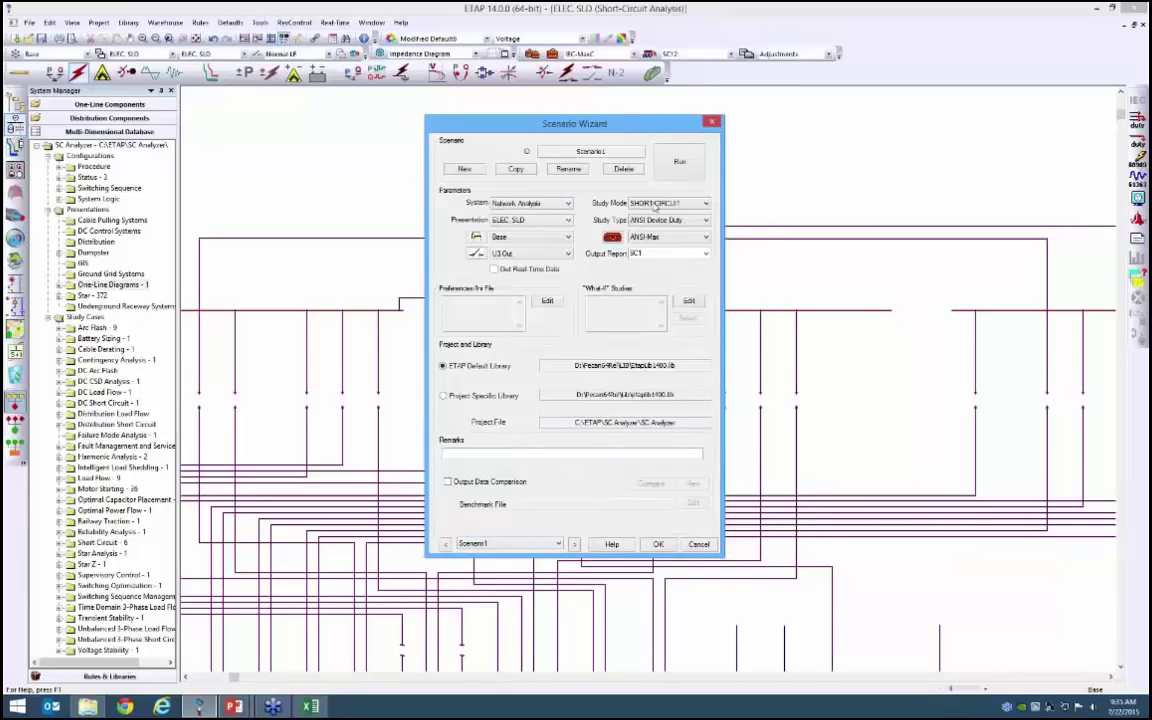
Check the data revision and configuration options of Scenario1, leaving U3 Out as the configuration.
left_click(520, 240)
left_click(516, 250)
left_click(516, 254)
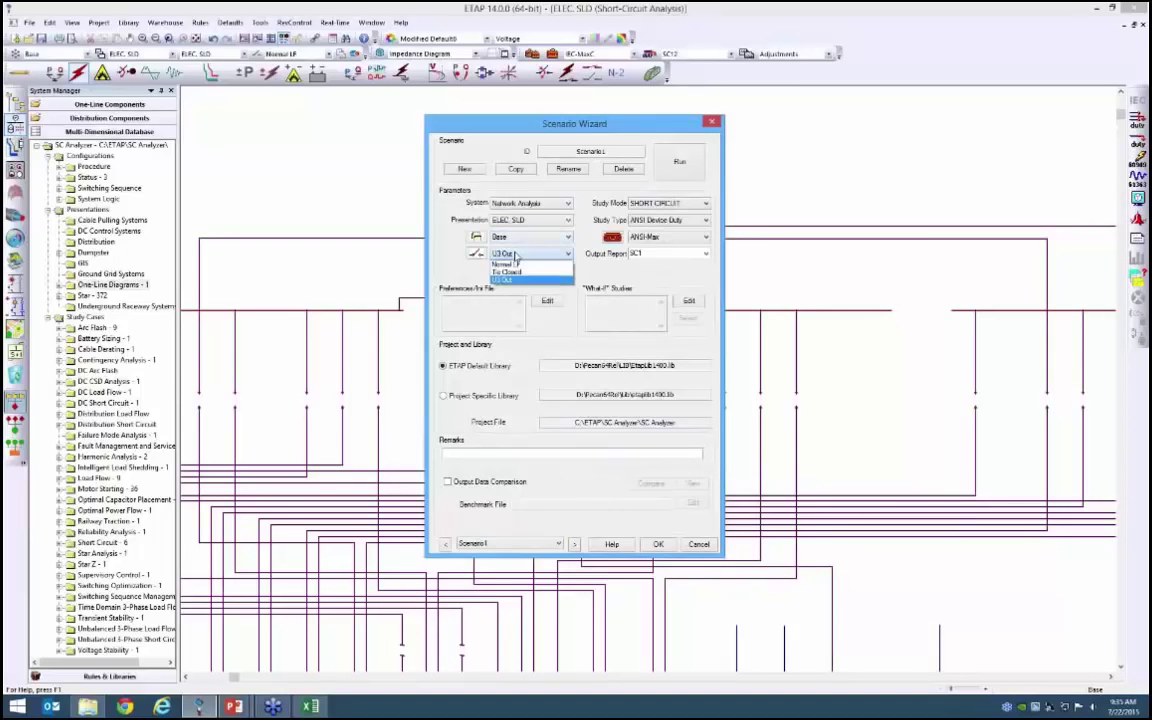
left_click(515, 255)
Review Scenario1's study mode, study type, study case and output report settings without changing them.
left_click(680, 204)
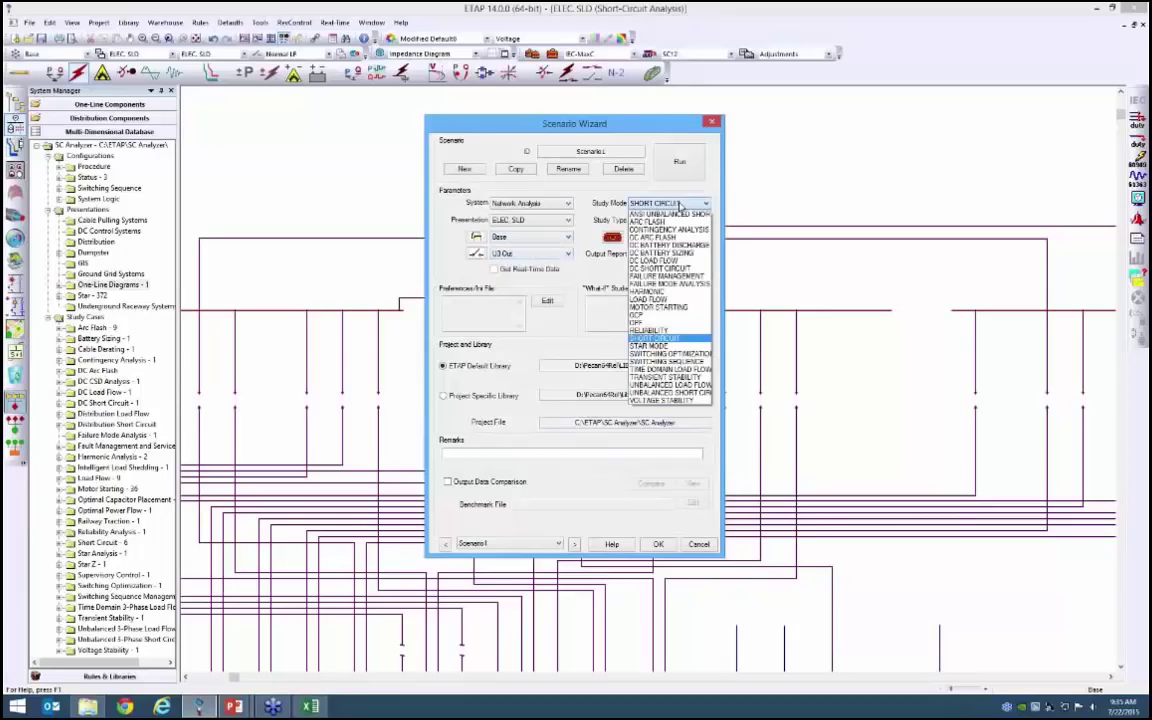
left_click(680, 204)
left_click(672, 222)
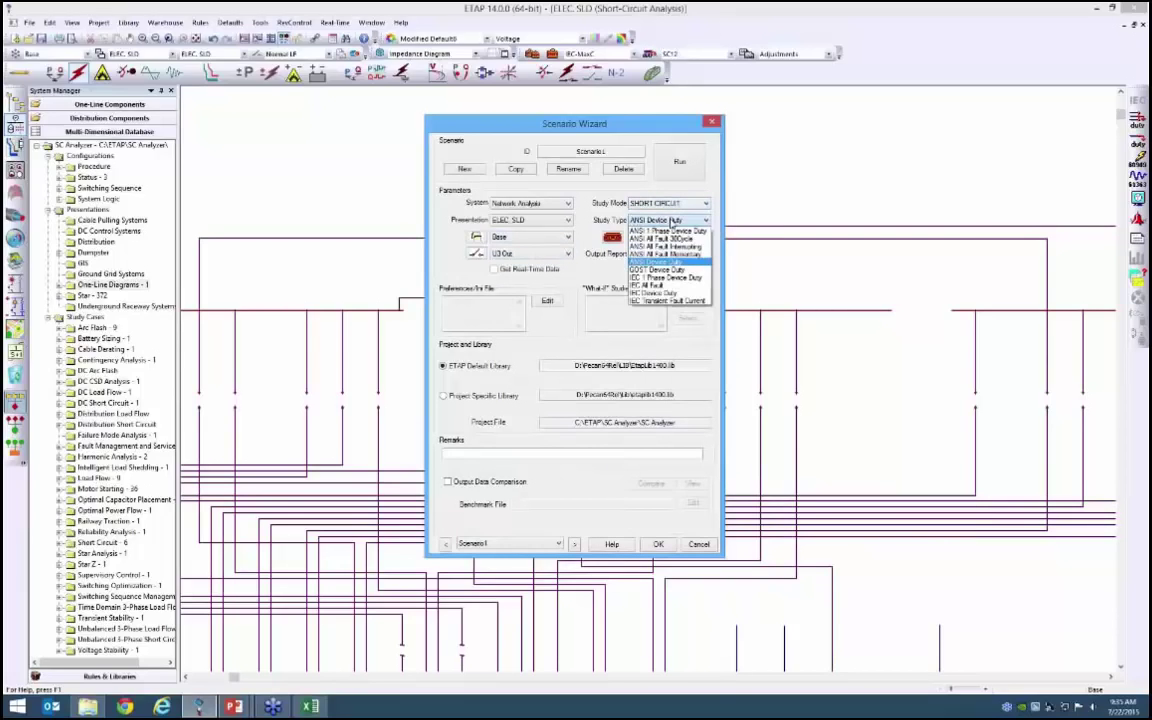
left_click(670, 220)
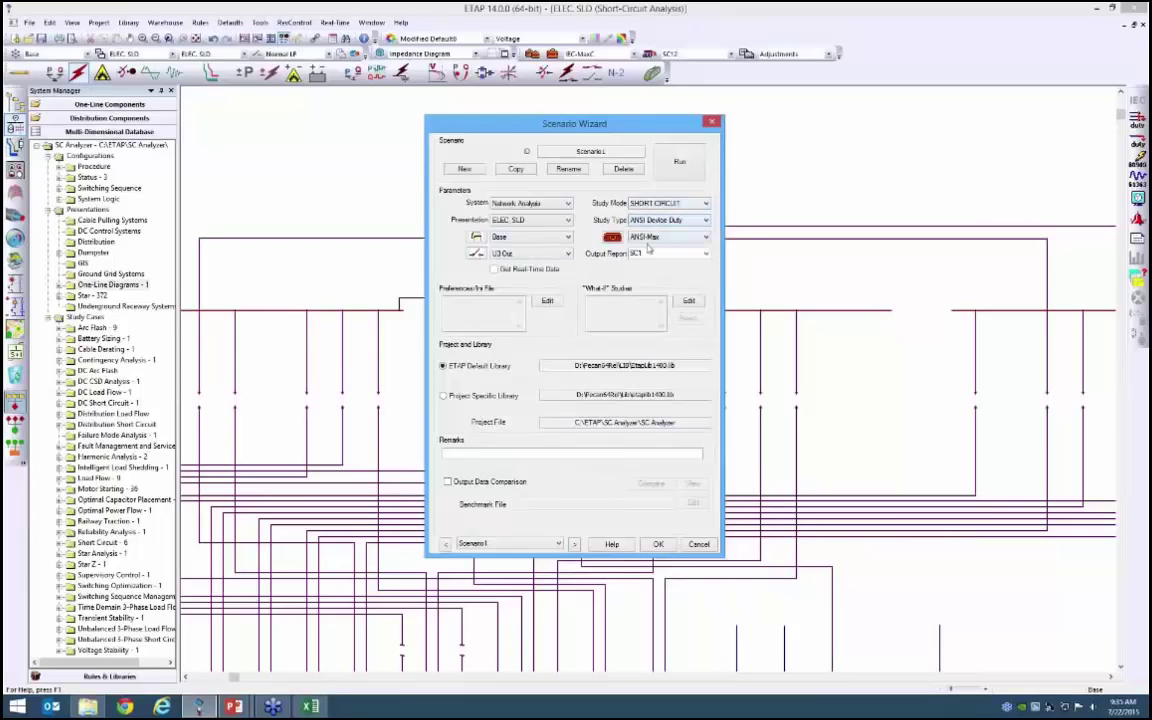
left_click(657, 237)
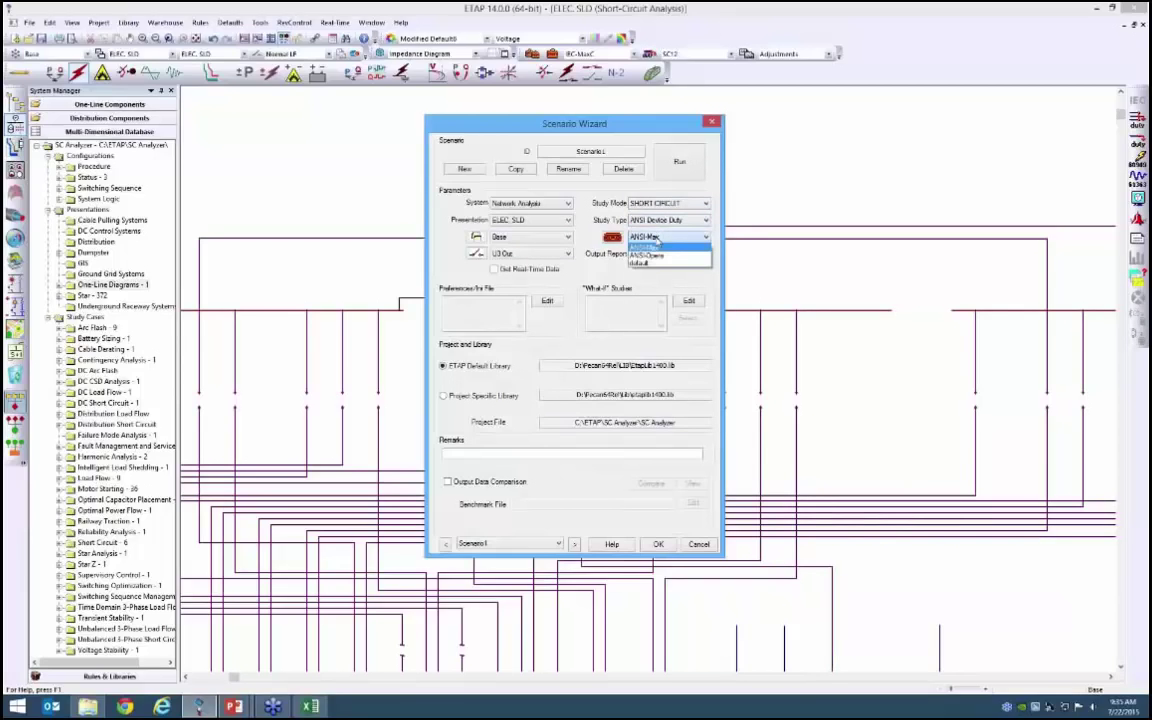
left_click(654, 245)
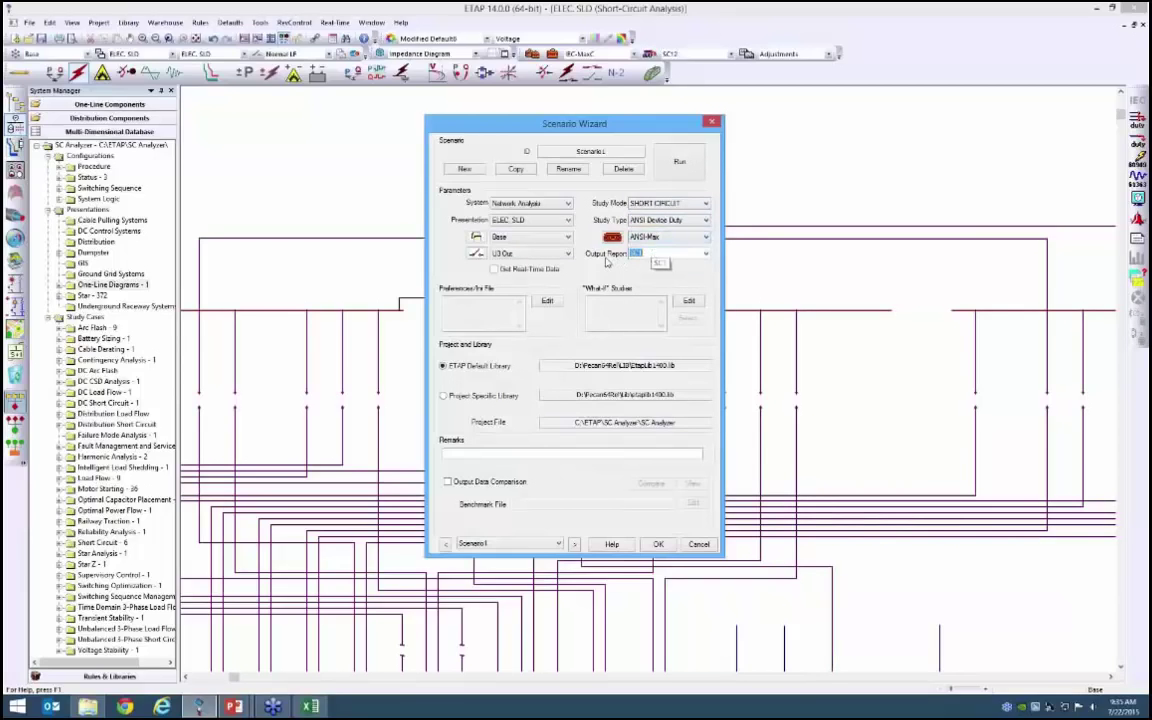
double_click(636, 254)
left_click(630, 256)
Step through the remaining saved scenarios to compare their study types, study cases and configurations.
left_click(575, 545)
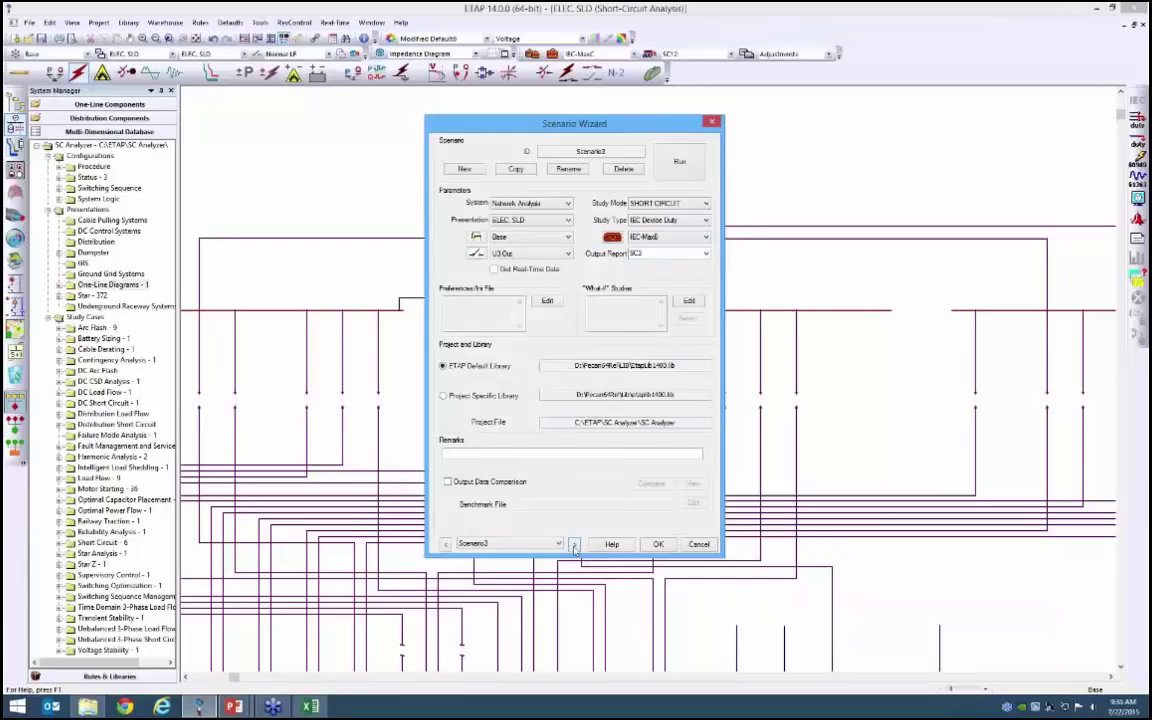
left_click(575, 545)
left_click(575, 545)
left_click(575, 545)
left_click(575, 545)
left_click(575, 545)
Select Scenario2, run its IEC Device Duty short-circuit study and close the Scenario Wizard.
left_click(517, 545)
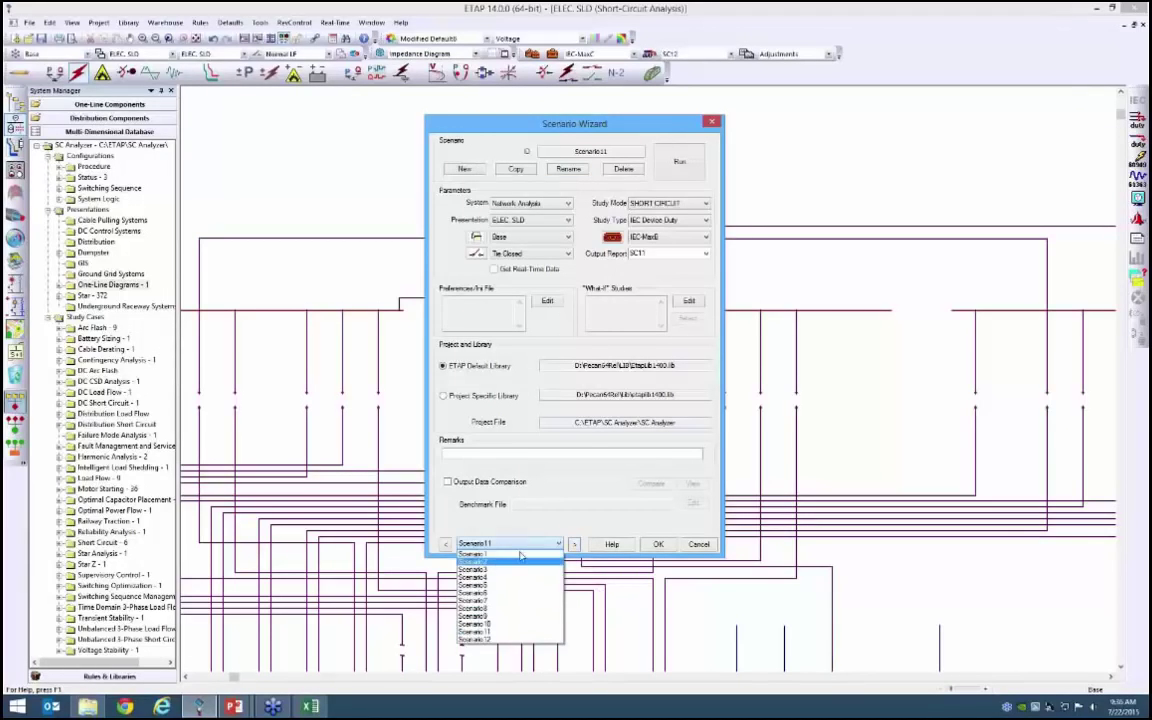
left_click(500, 568)
left_click(684, 172)
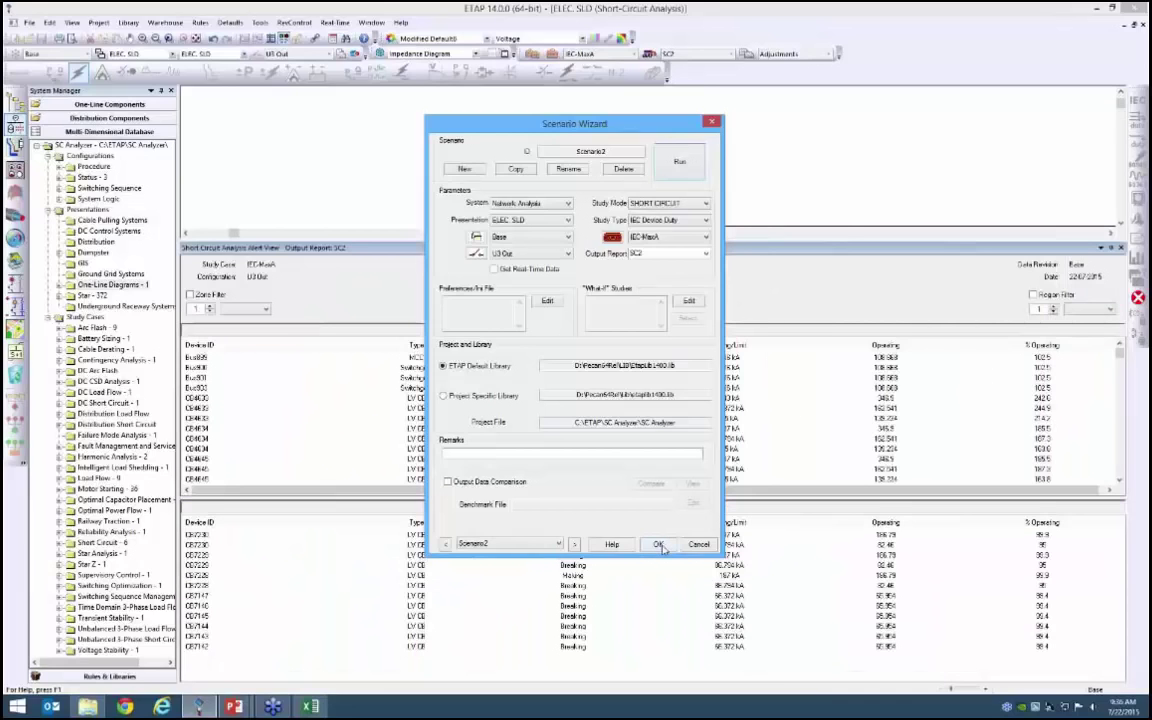
left_click(657, 545)
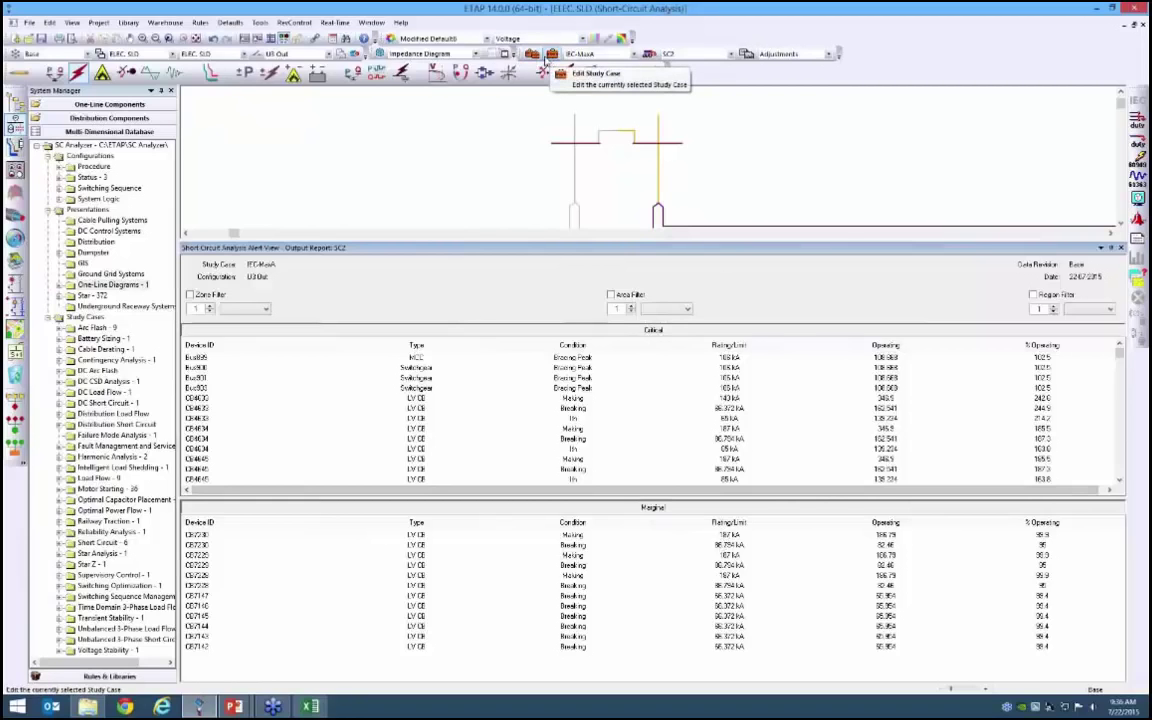
Review the critical and marginal alert limits of the IEC-MaxA study case and close it without changes.
left_click(551, 60)
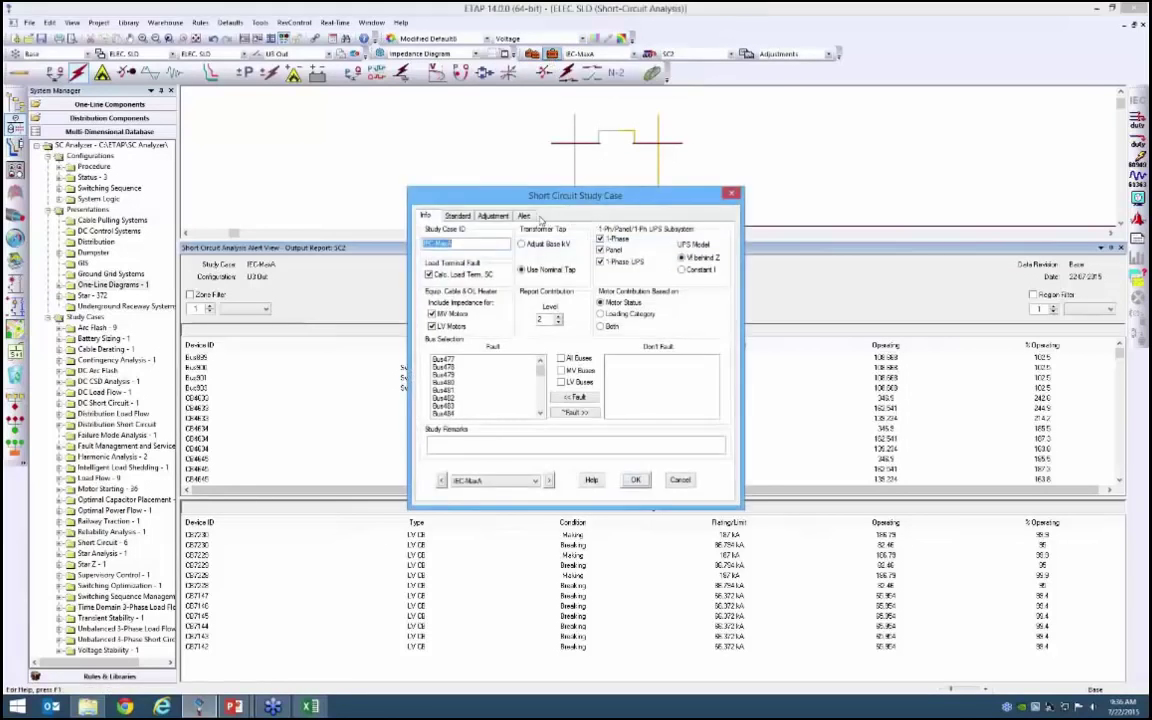
left_click(523, 215)
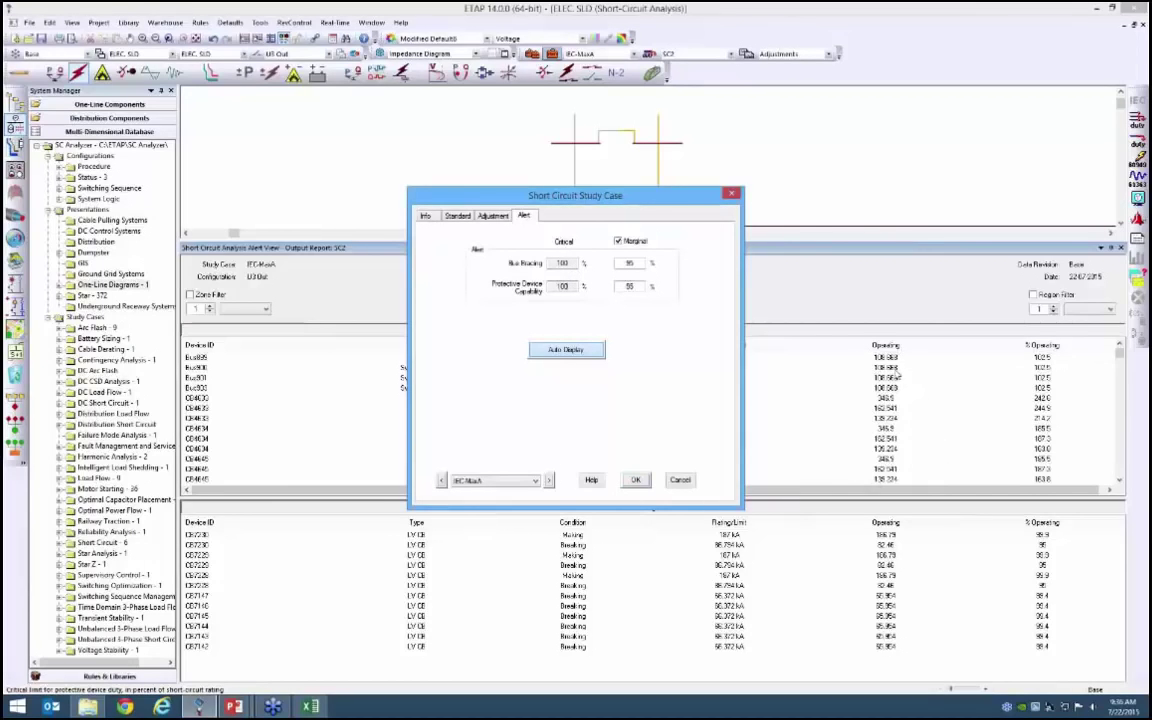
left_click(636, 263)
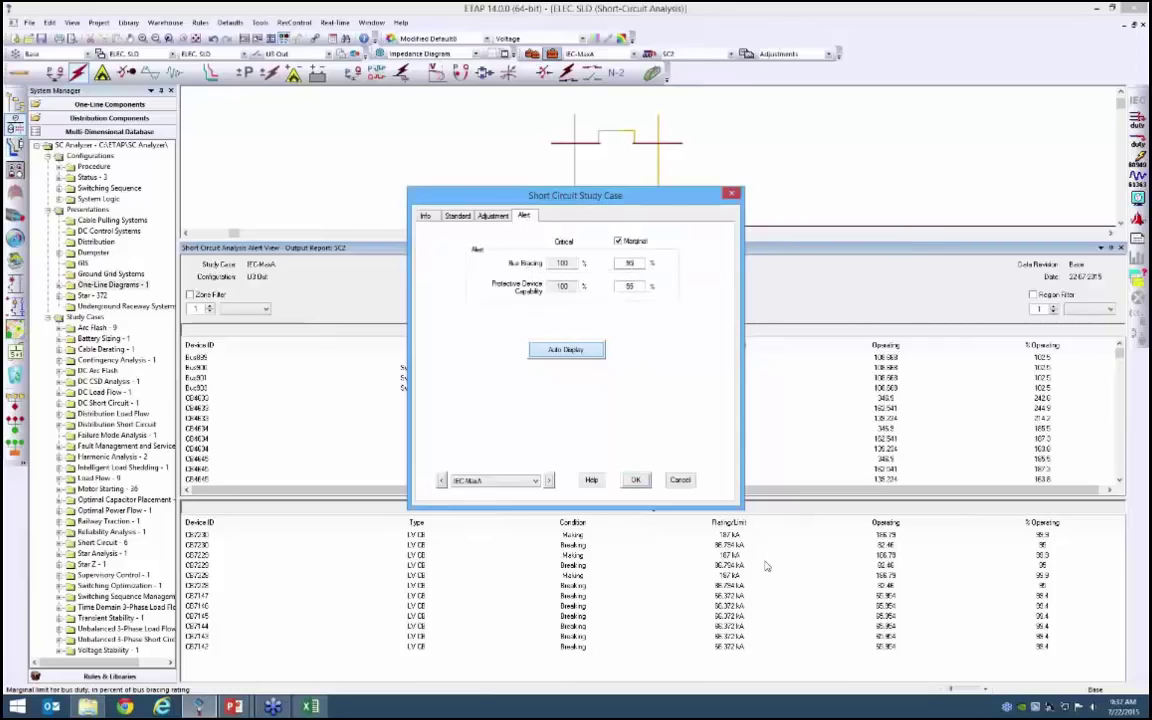
left_click(680, 480)
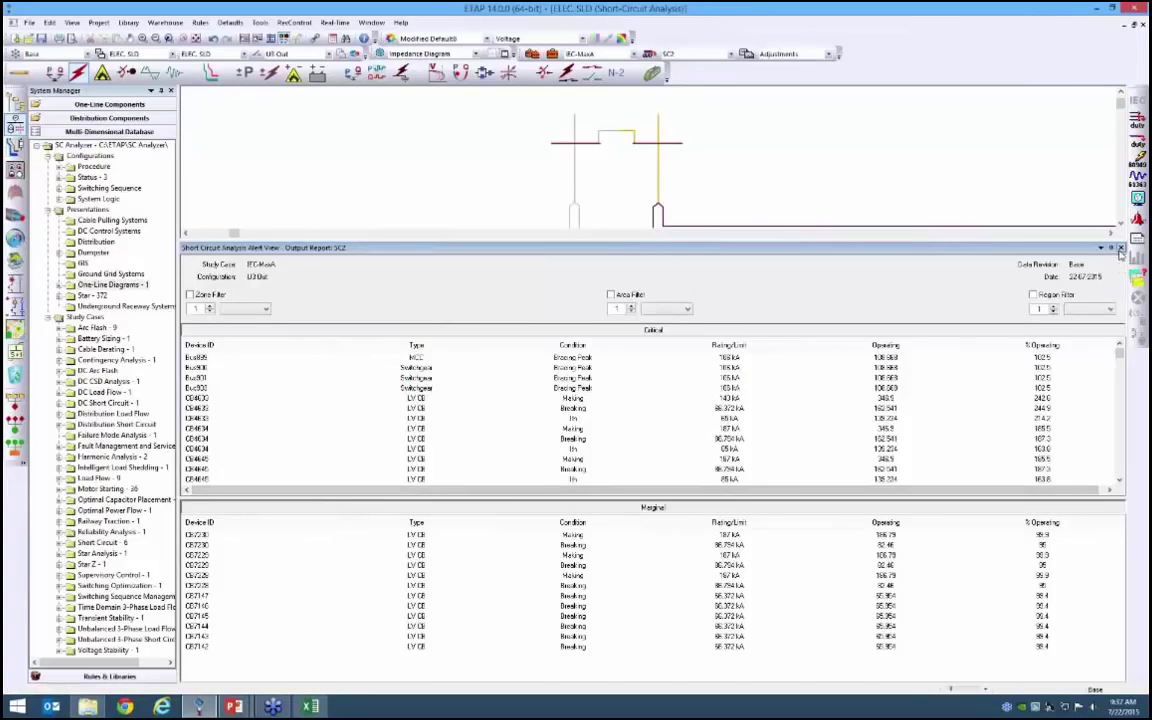
Close the short-circuit alert view and examine the fault currents shown on the buses of the one-line diagram.
left_click(1121, 248)
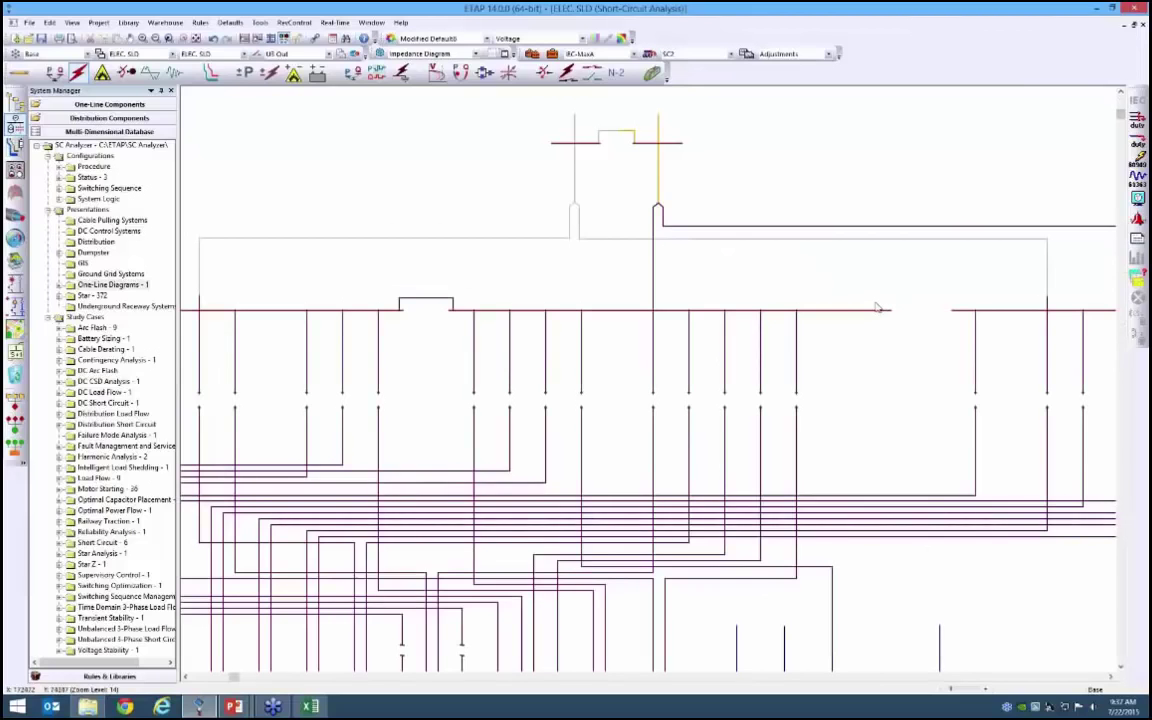
scroll(884, 301, "up", 2)
scroll(887, 303, "up", 1)
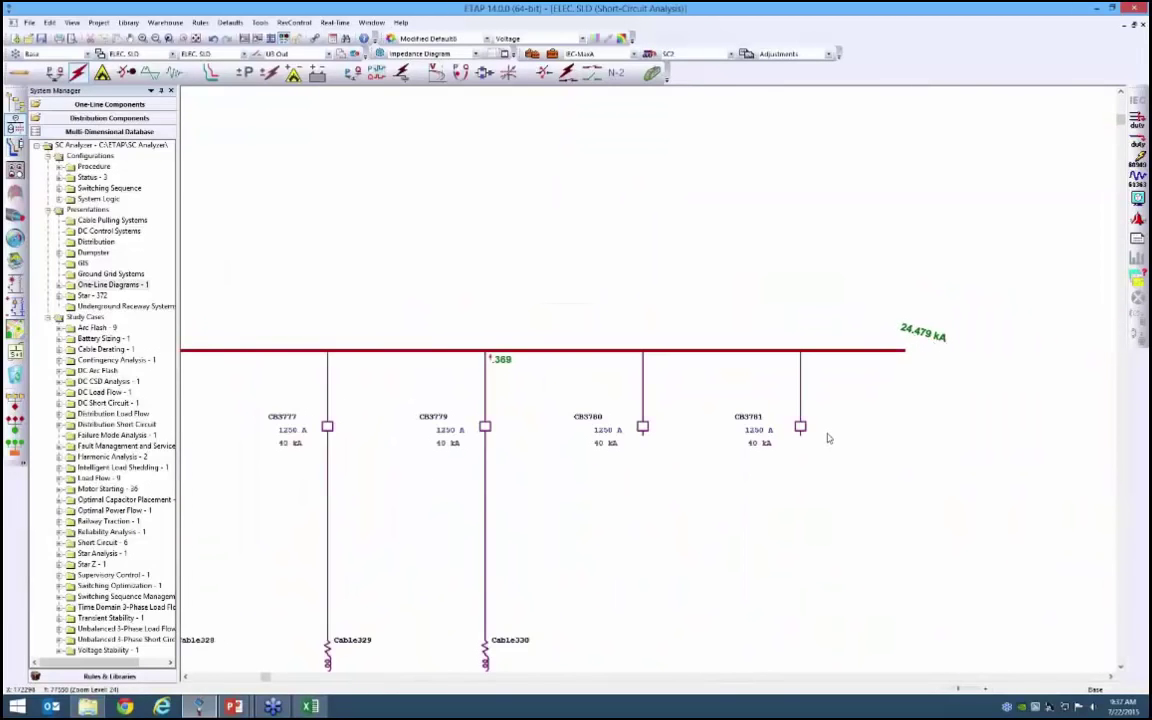
scroll(676, 347, "down", 3)
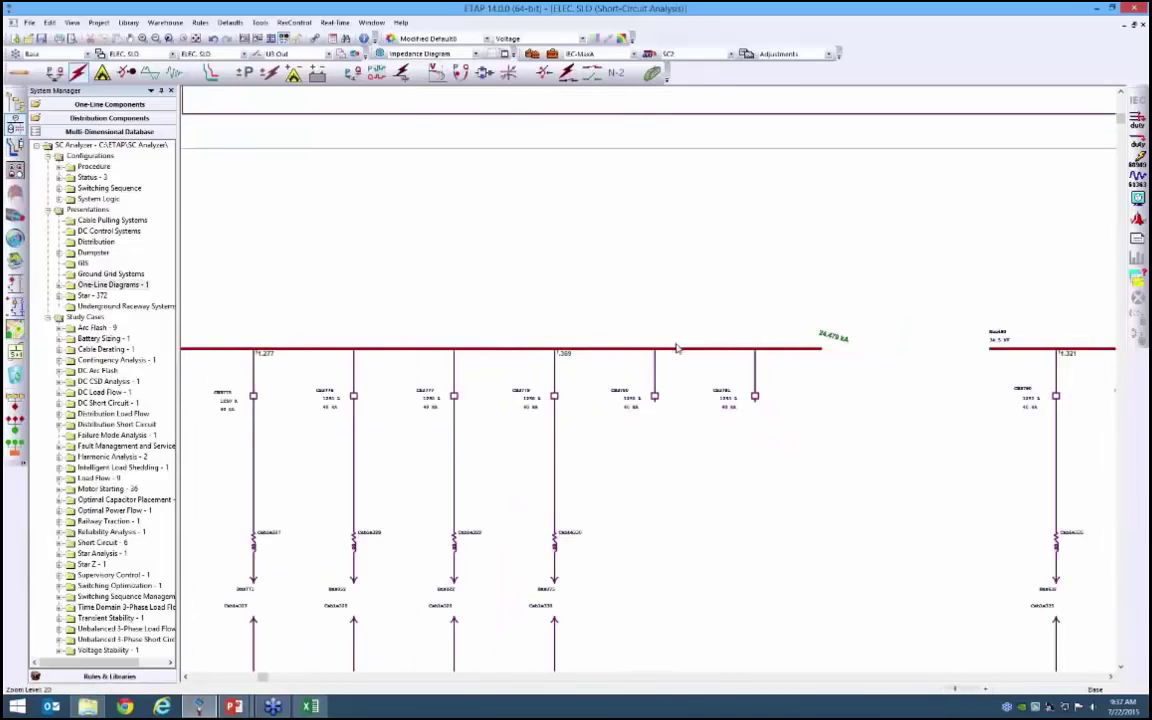
scroll(676, 347, "down", 4)
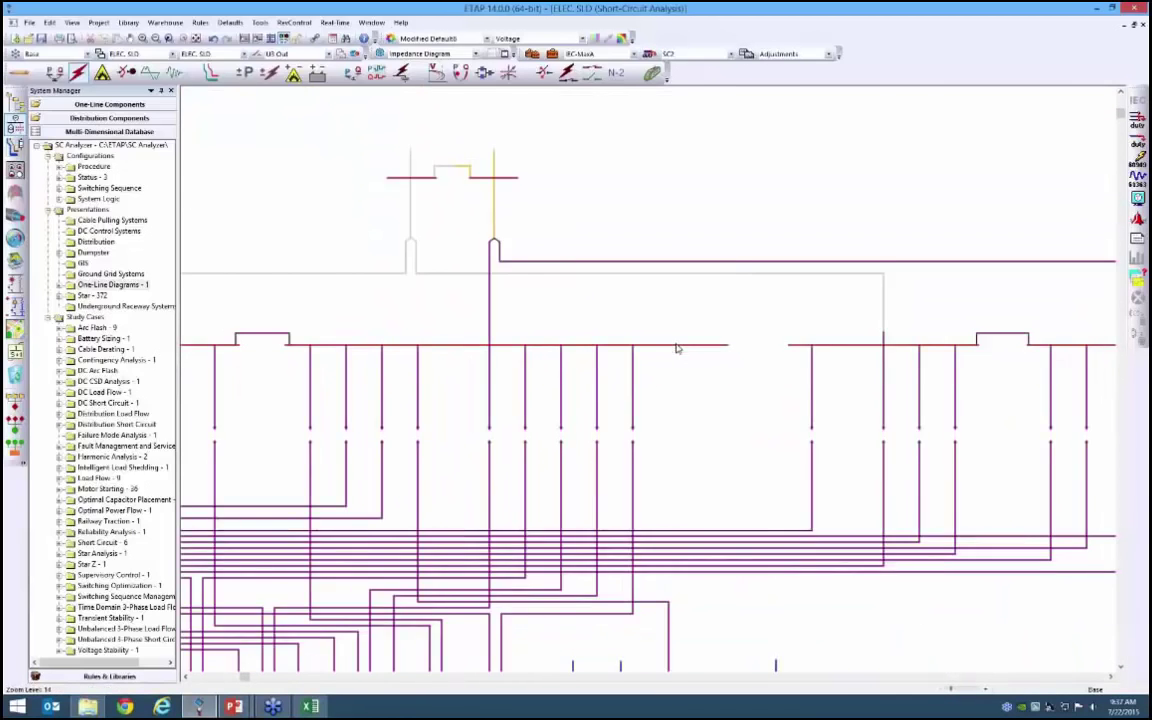
Survey the one-line diagram, review the theme's voltage colors and layer settings, and close the Theme Editor without changes.
left_click_drag(689, 411, 738, 325)
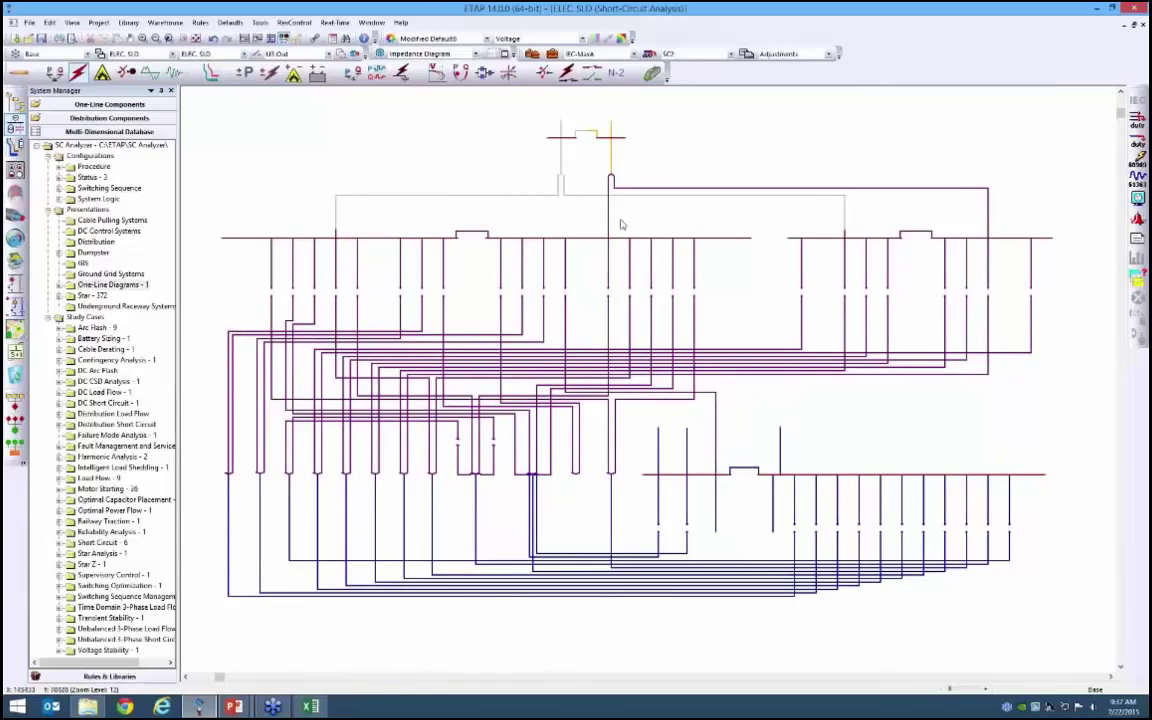
scroll(617, 195, "down", 1)
scroll(617, 195, "down", 1)
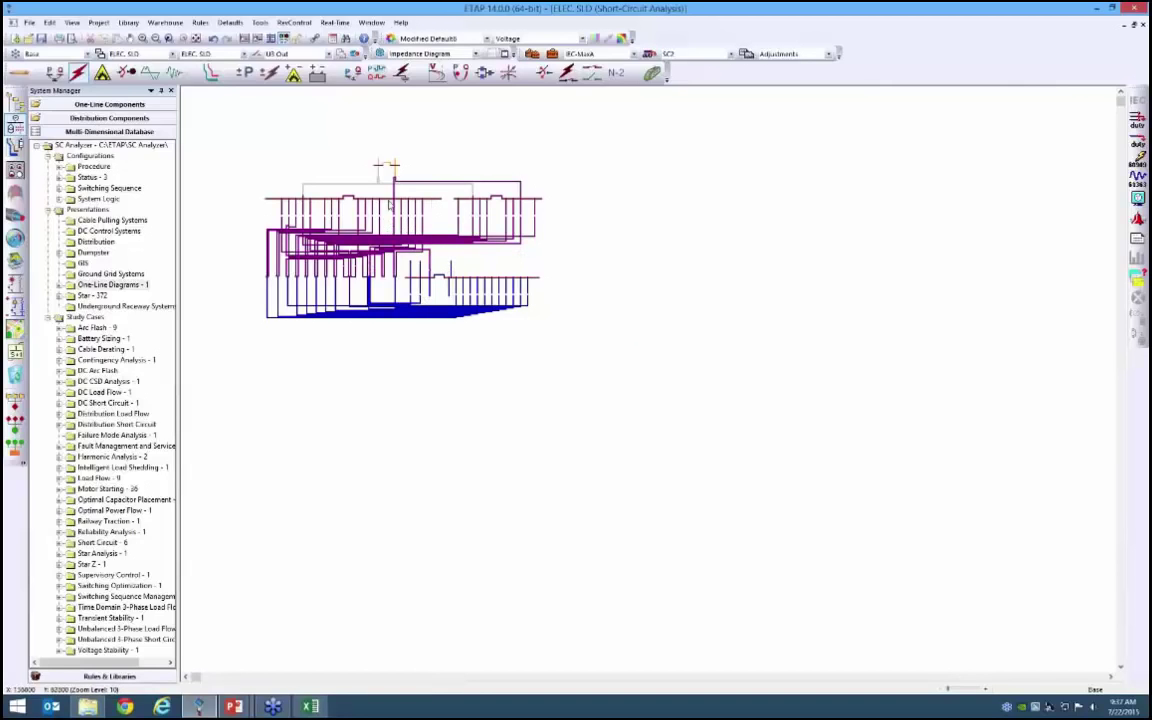
scroll(363, 176, "up", 2)
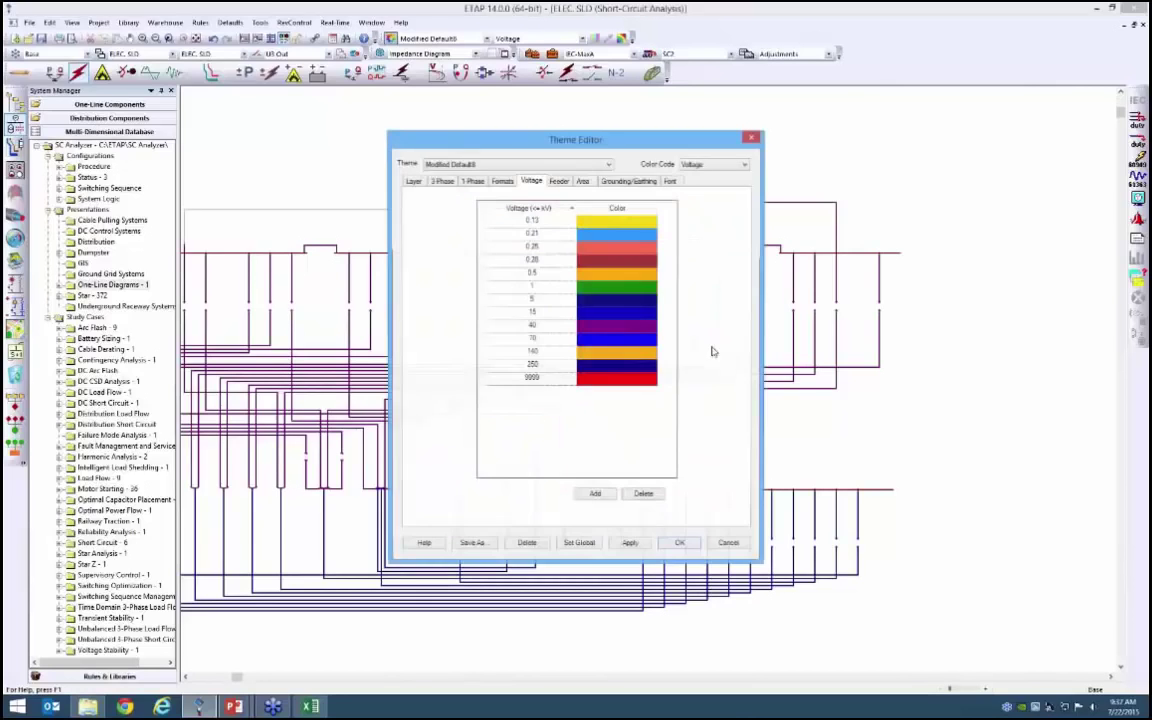
left_click(412, 183)
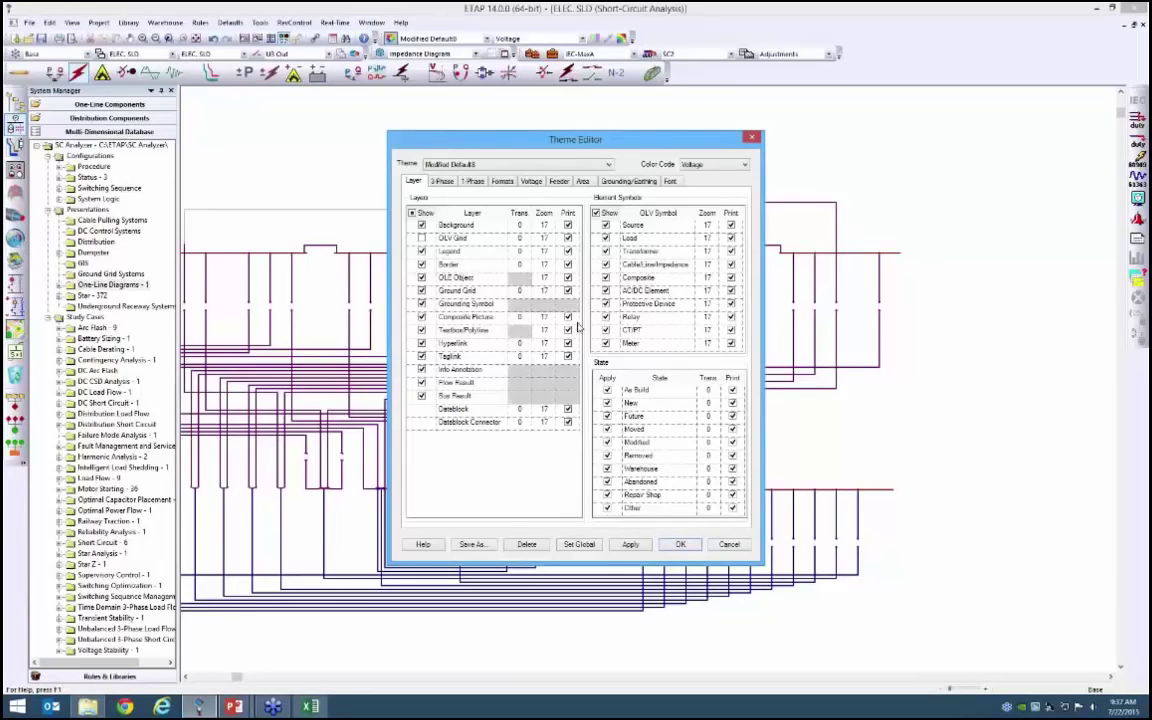
left_click(727, 548)
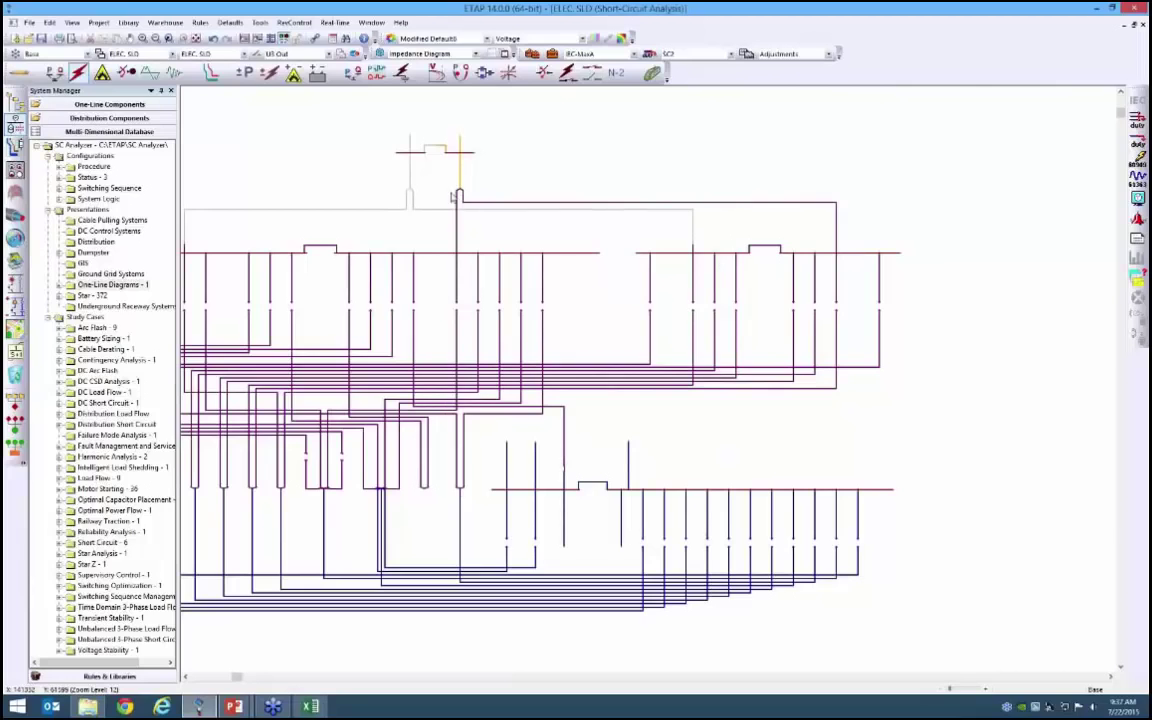
Examine transformer T115 and the bus it feeds on the one-line diagram, consult the SC2 alert view and close it.
scroll(461, 196, "up", 2)
scroll(461, 196, "up", 5)
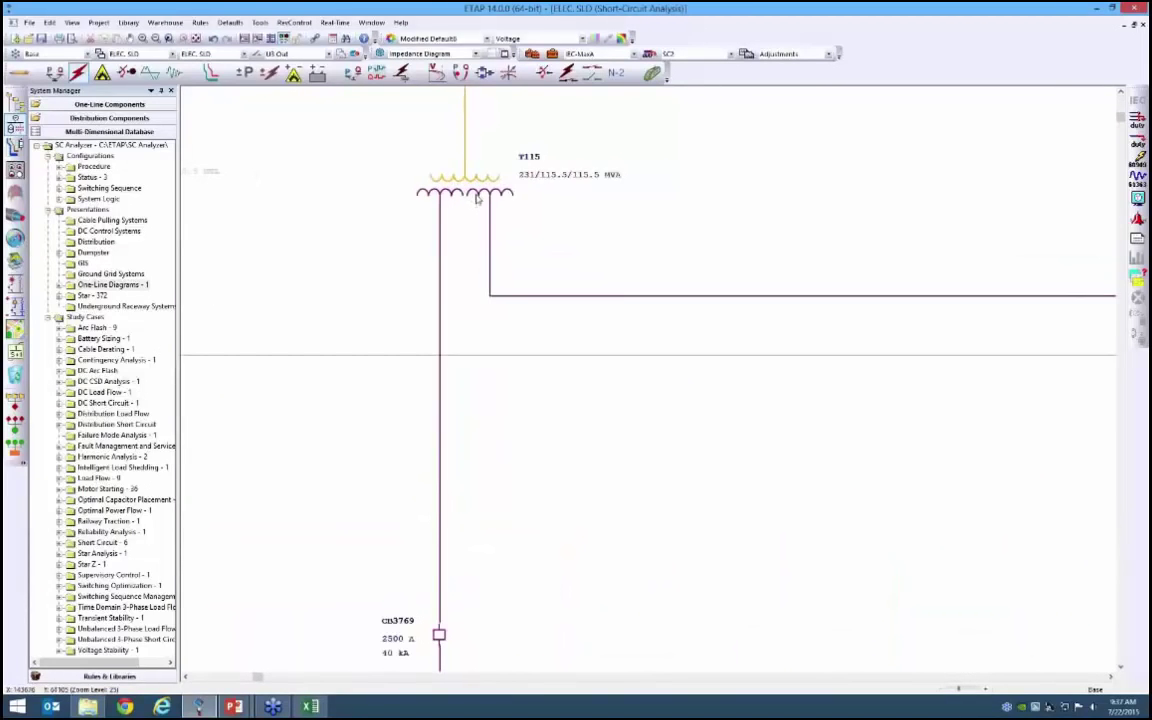
scroll(802, 473, "down", 3)
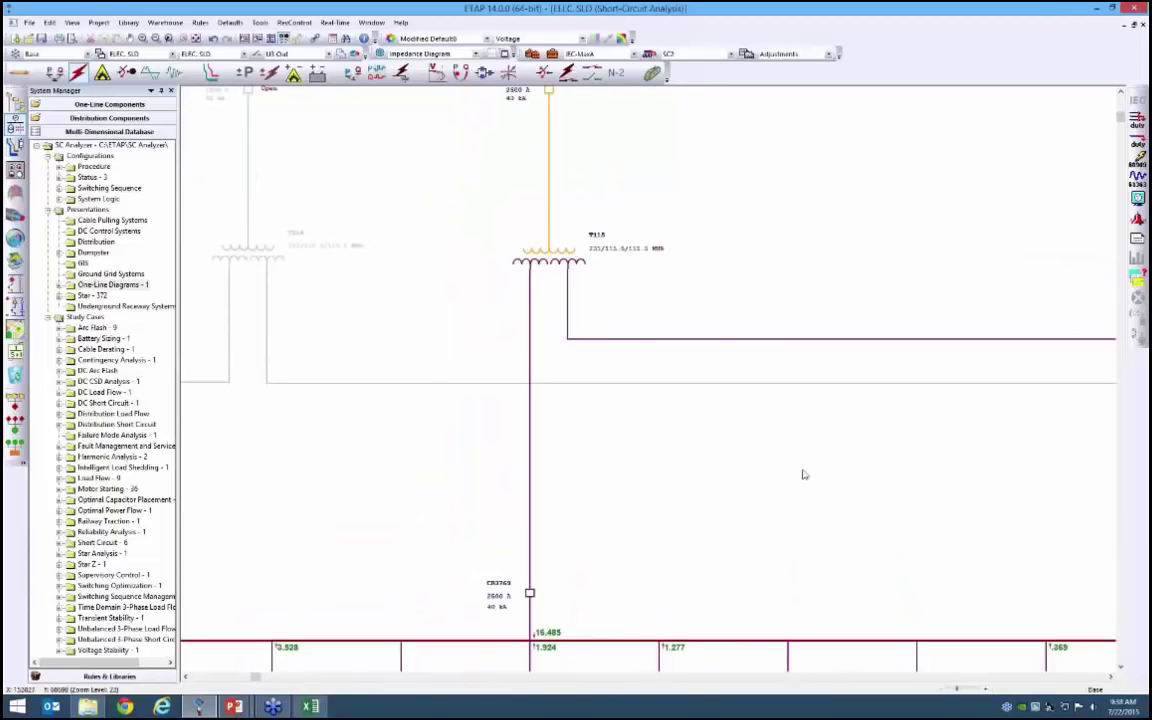
scroll(1041, 458, "up", 2)
left_click_drag(1043, 460, 892, 453)
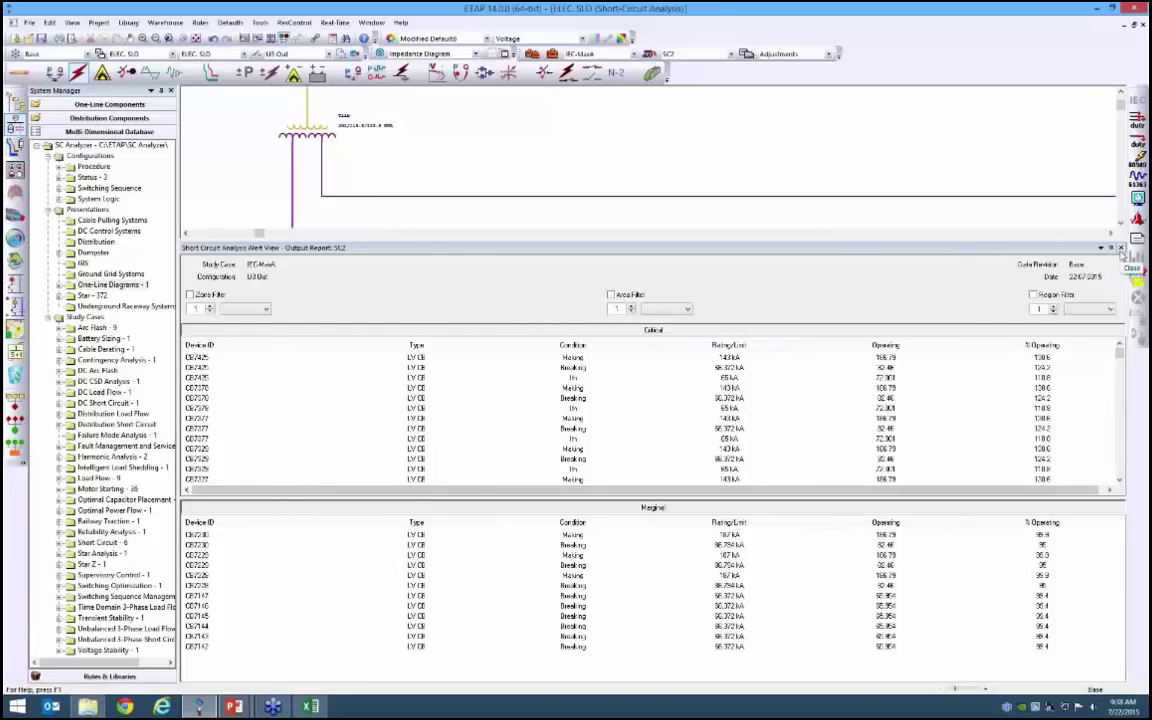
left_click(1121, 248)
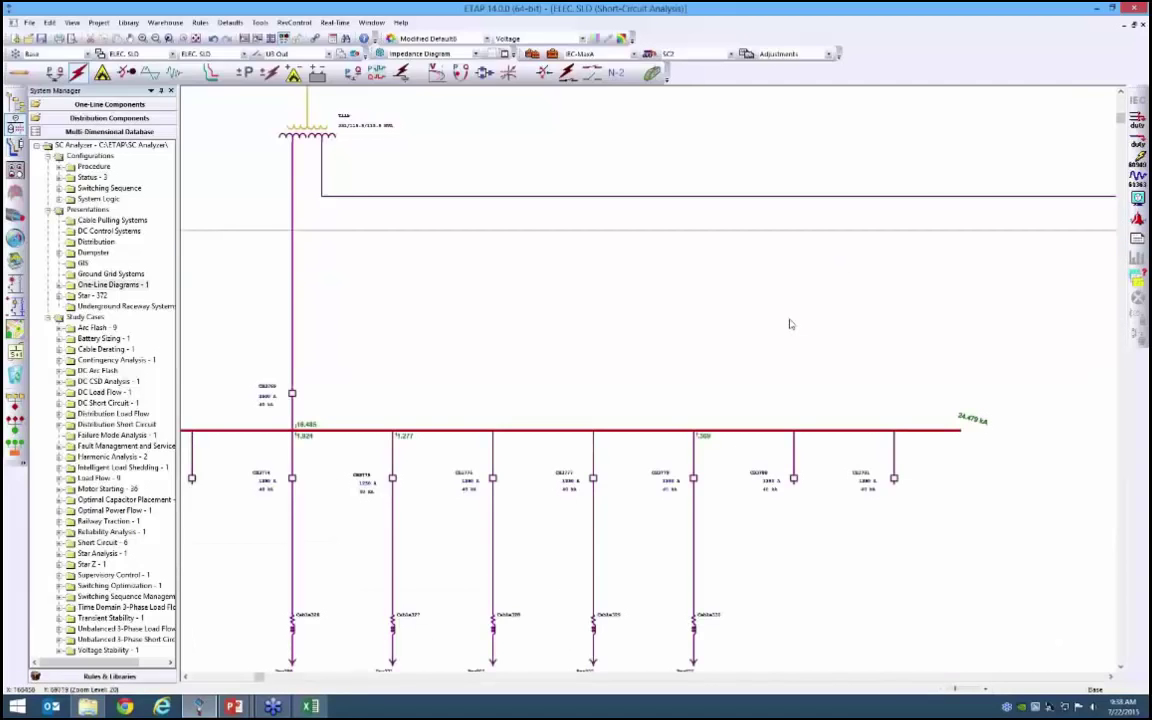
Review the list of saved scenarios in the Scenario Wizard and close it without changes.
left_click(14, 402)
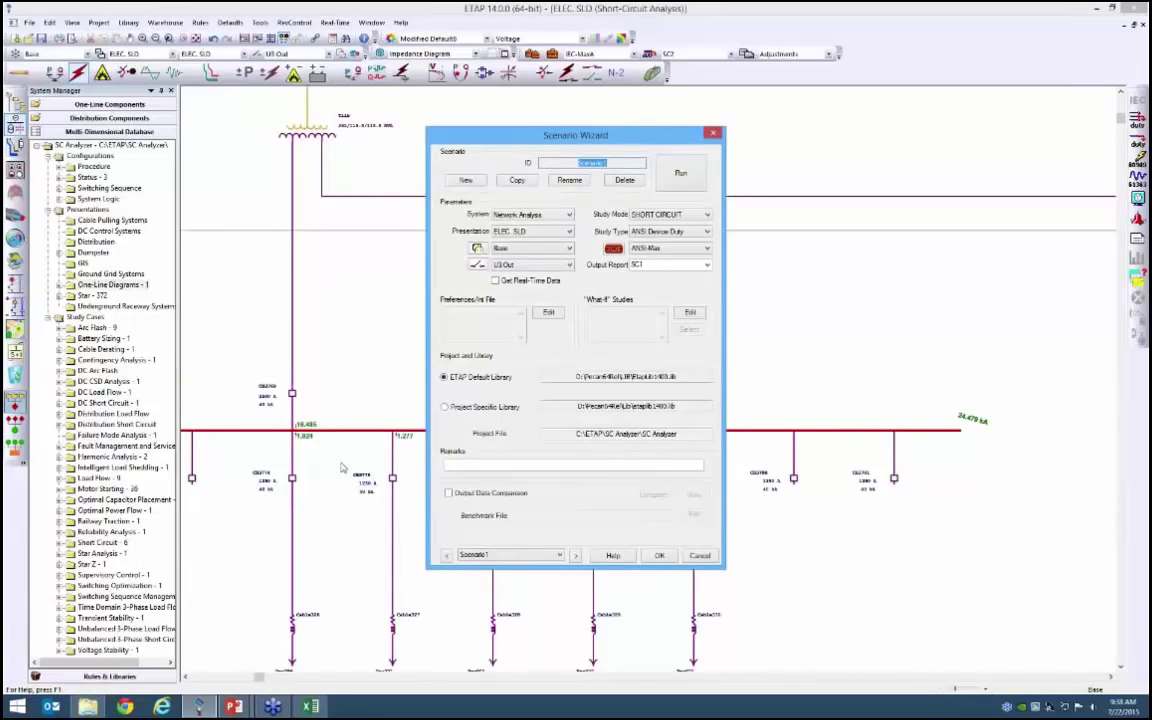
left_click(505, 555)
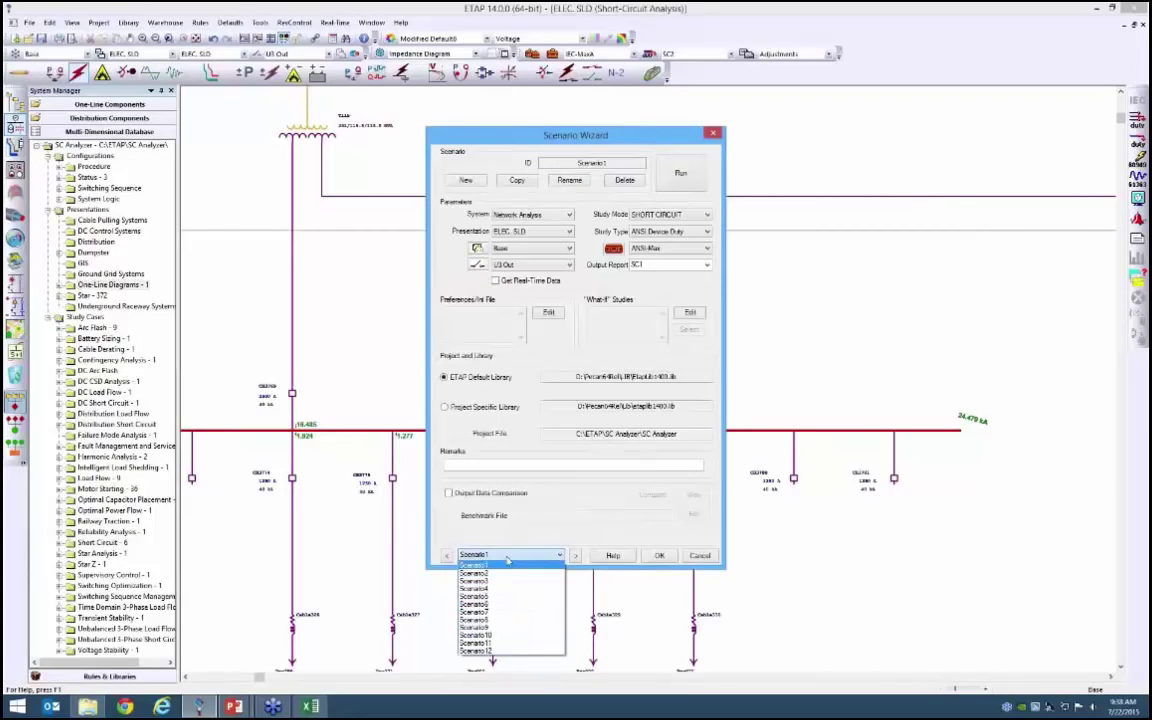
left_click(519, 554)
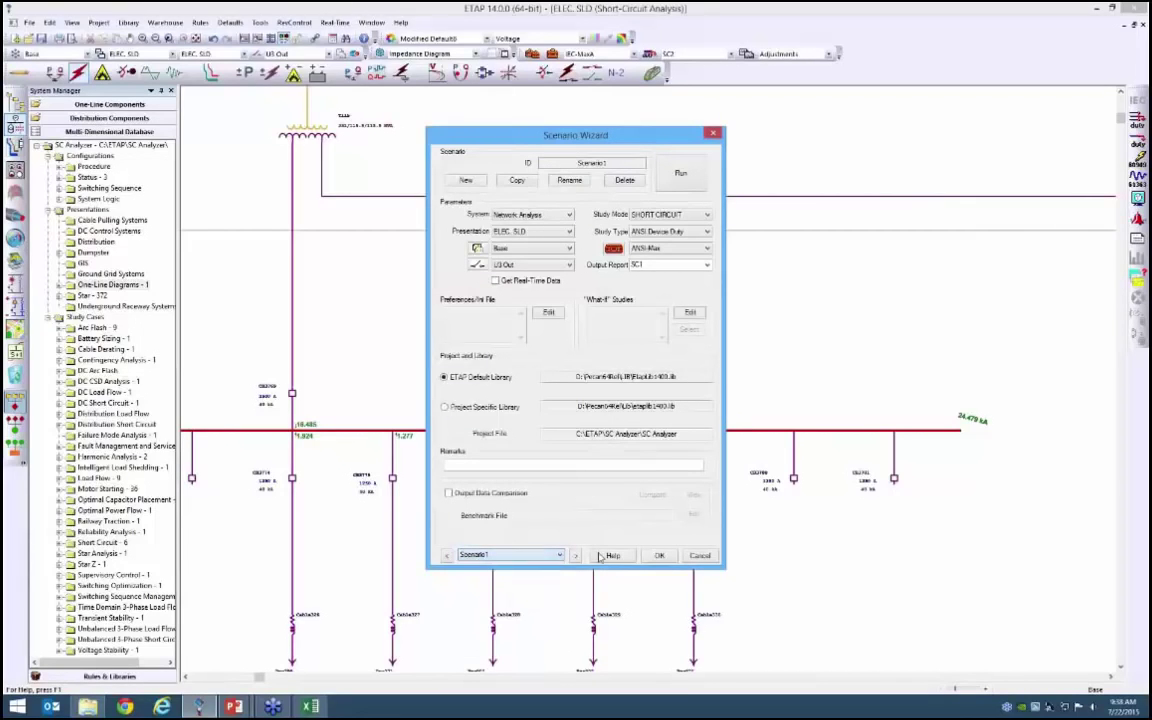
left_click(701, 556)
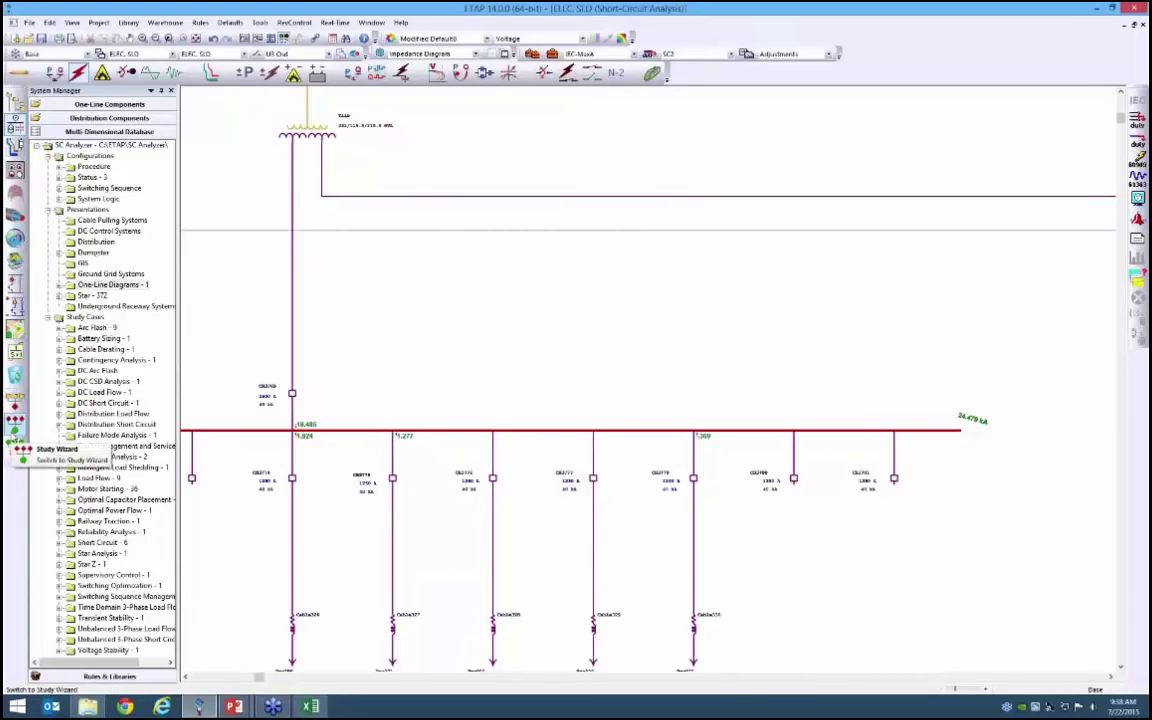
Review the scenarios included in the Short Circuit Study macro and close the Study Wizard without changes.
left_click(15, 440)
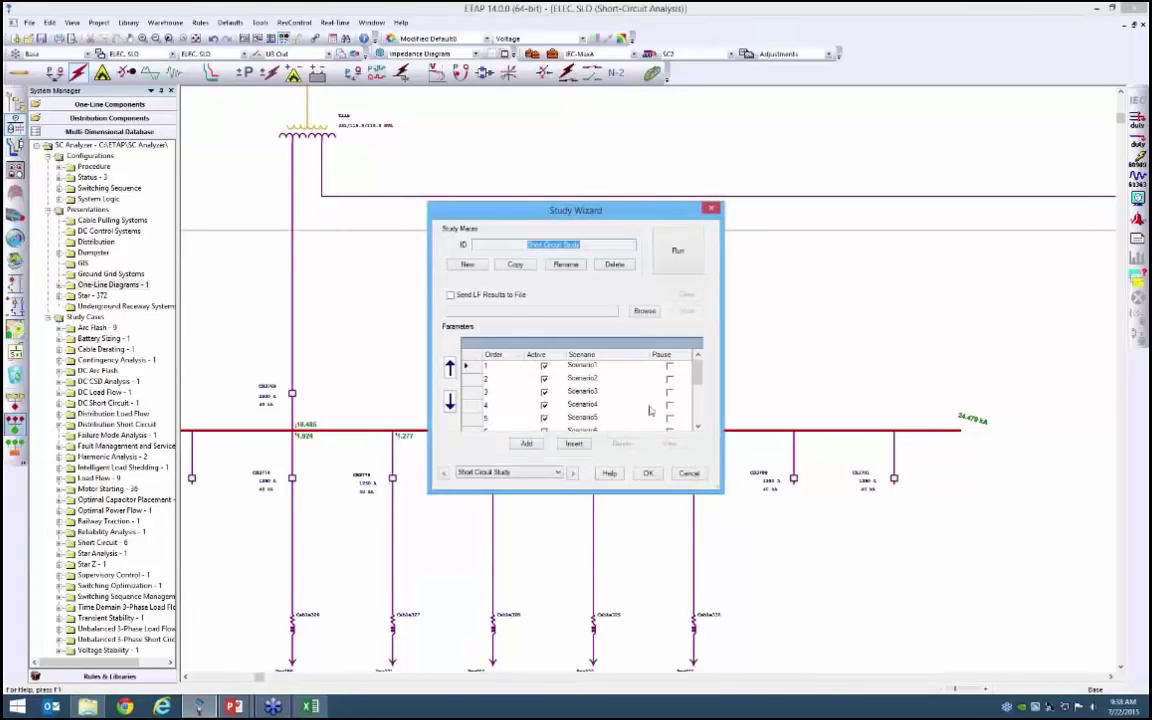
left_click_drag(722, 491, 700, 577)
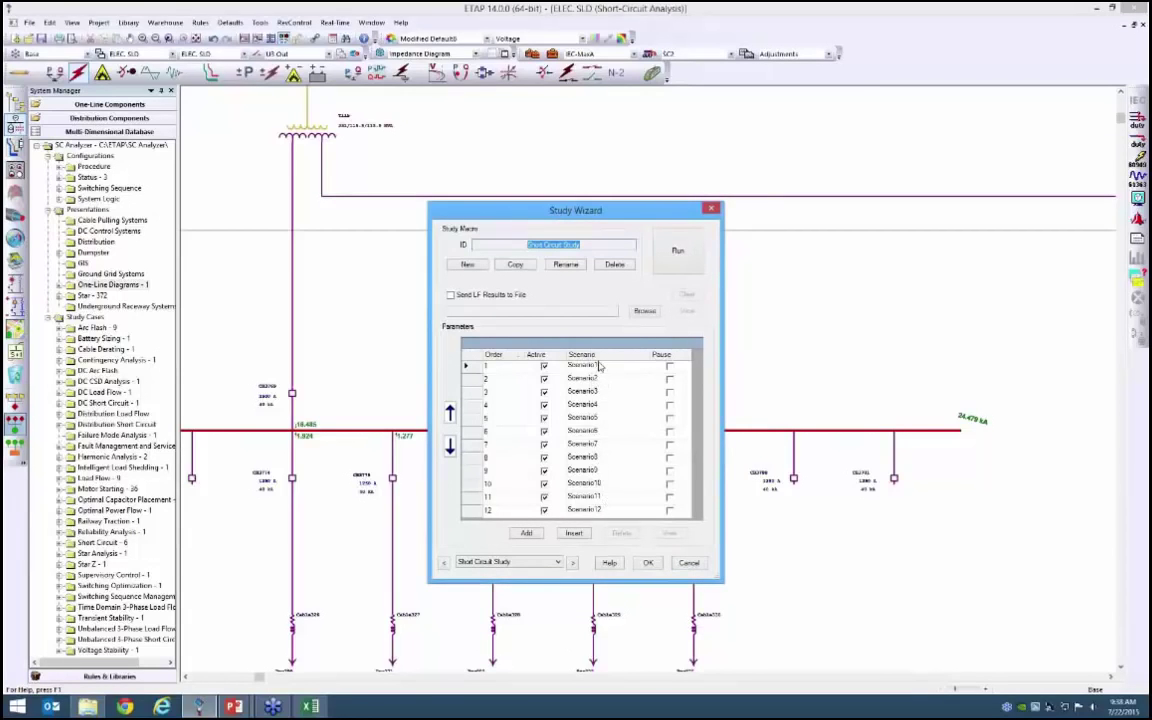
left_click(573, 244)
left_click(688, 564)
Inspect transformer T115 and its connected buses, and recheck the full scenario sequence of the Short Circuit Study macro without changing it.
left_click_drag(387, 252, 640, 491)
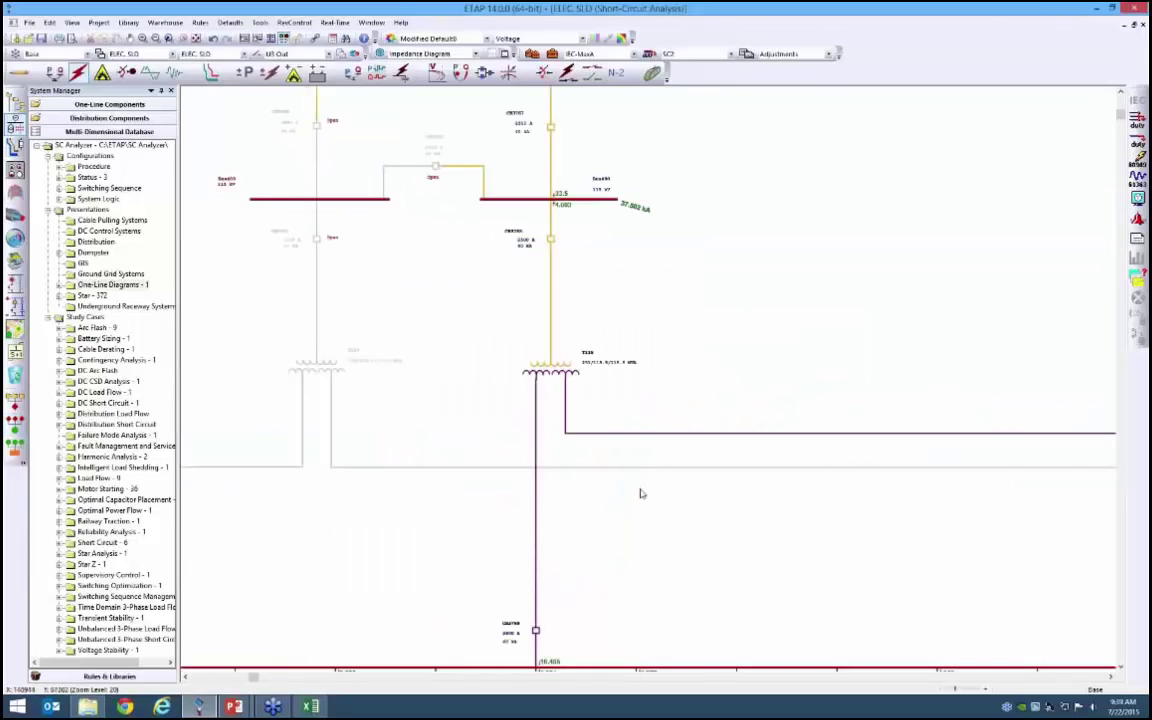
scroll(558, 358, "up", 2)
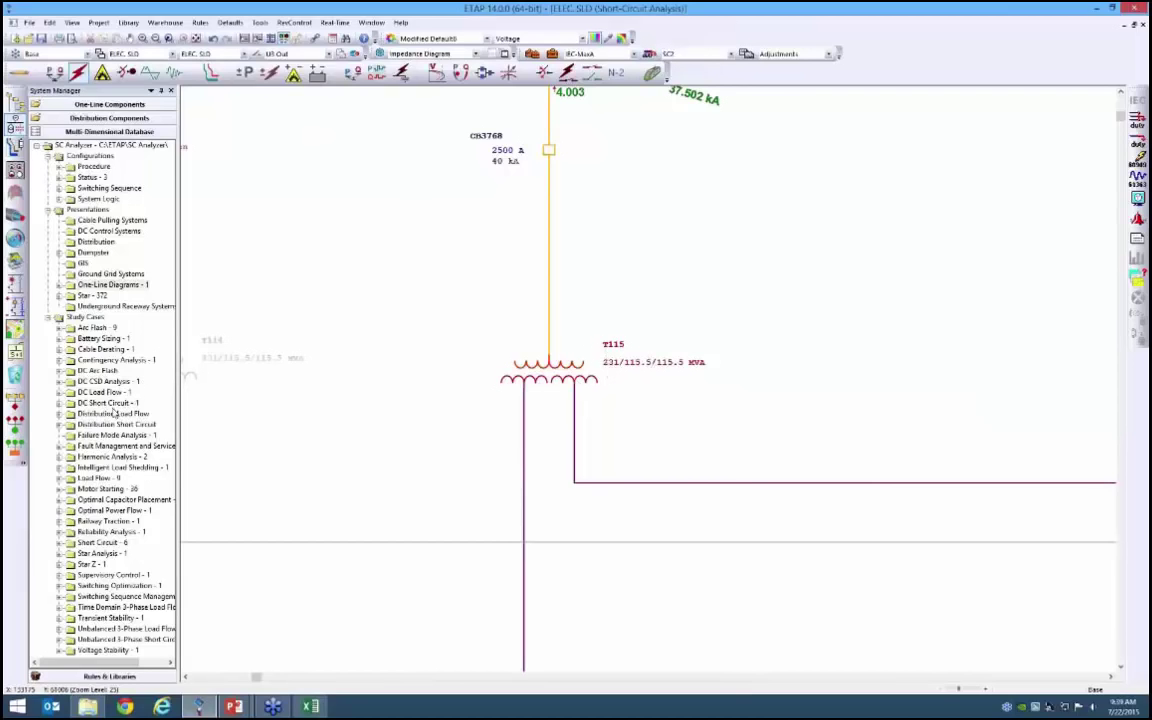
scroll(652, 362, "down", 1)
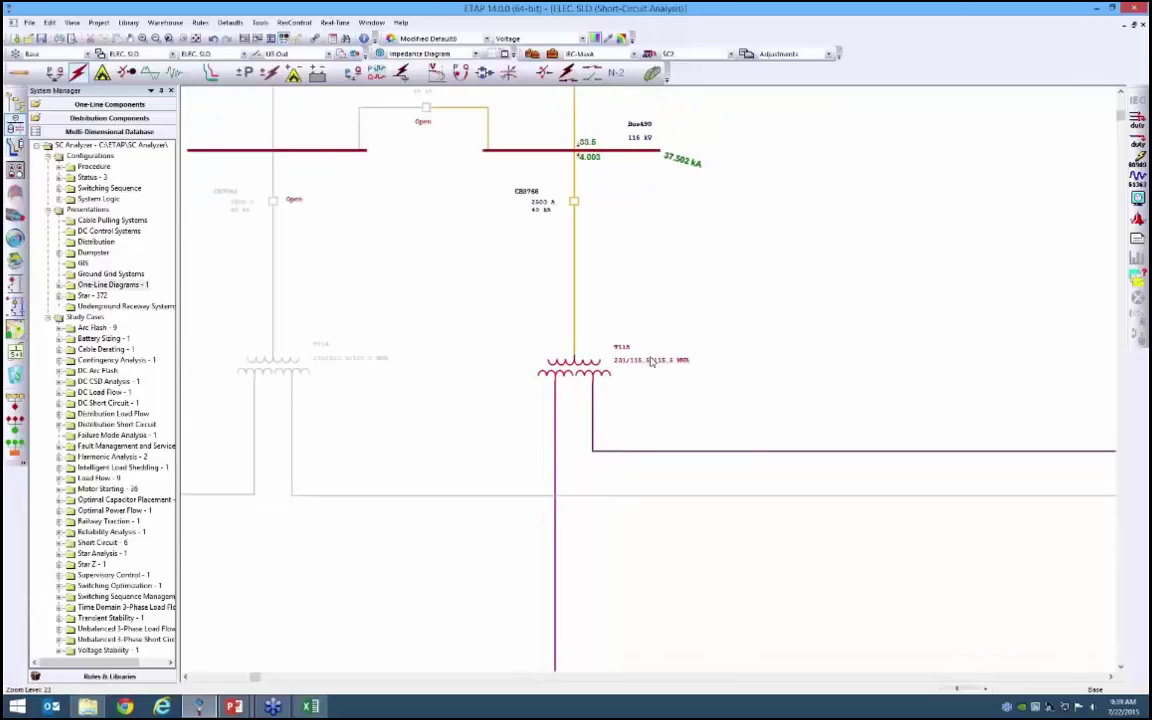
scroll(652, 362, "down", 2)
scroll(652, 362, "down", 1)
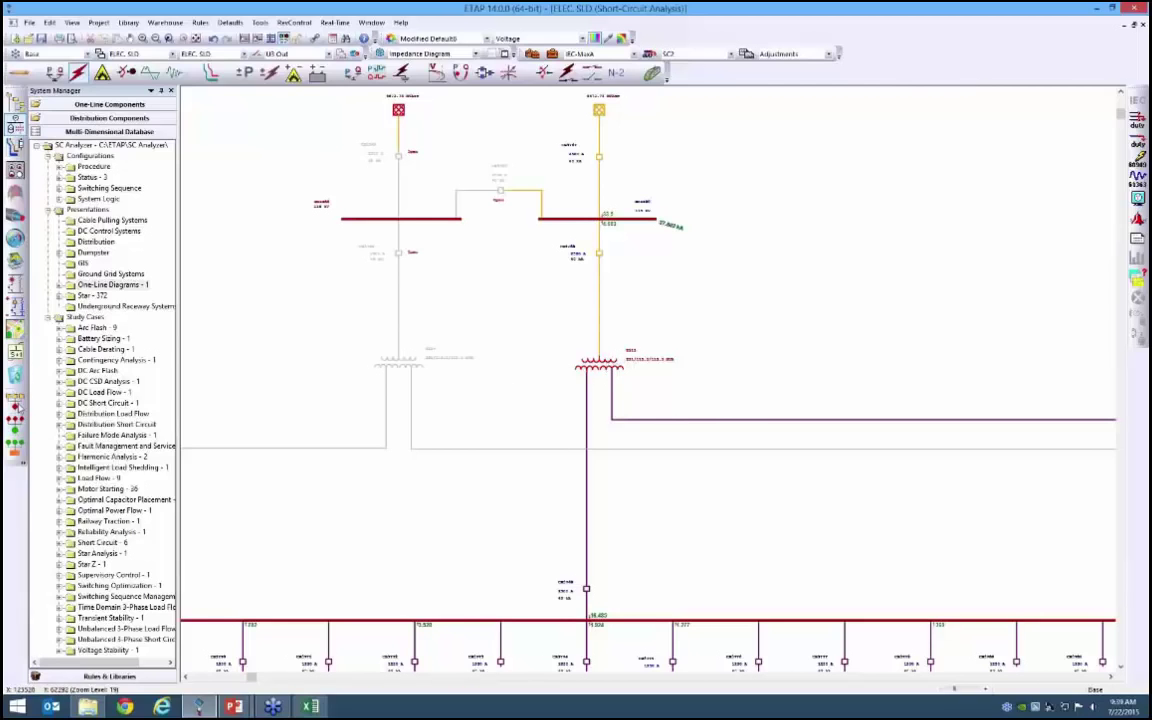
left_click(15, 376)
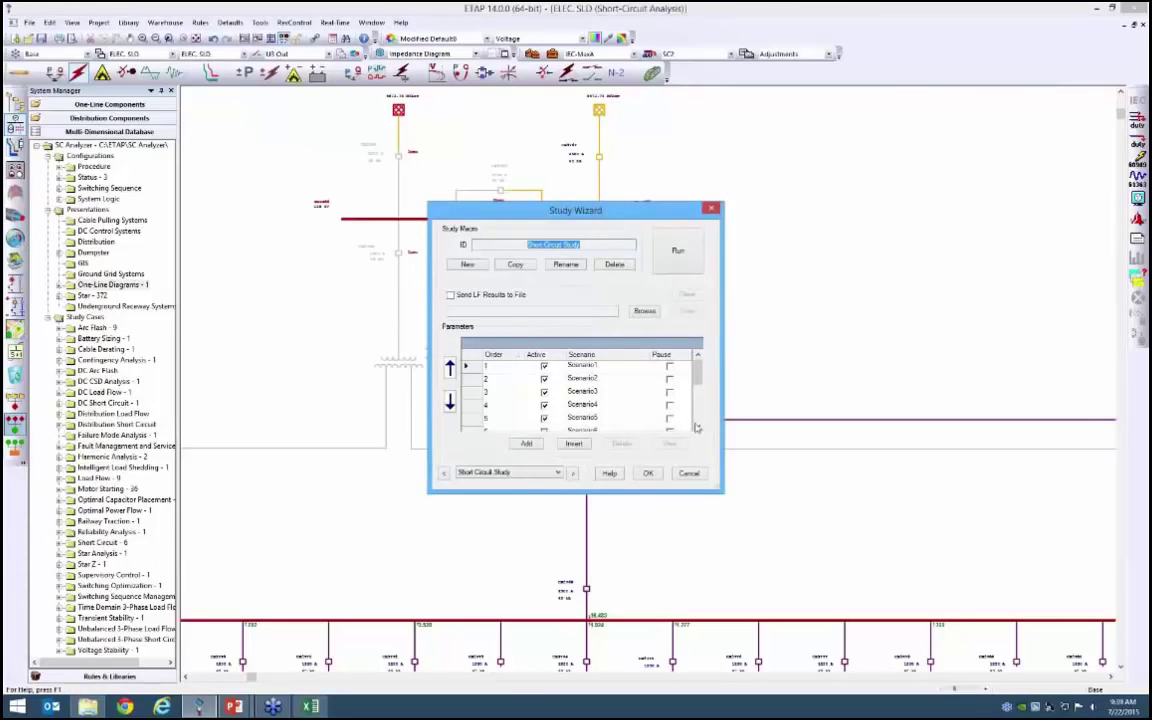
left_click_drag(726, 494, 790, 610)
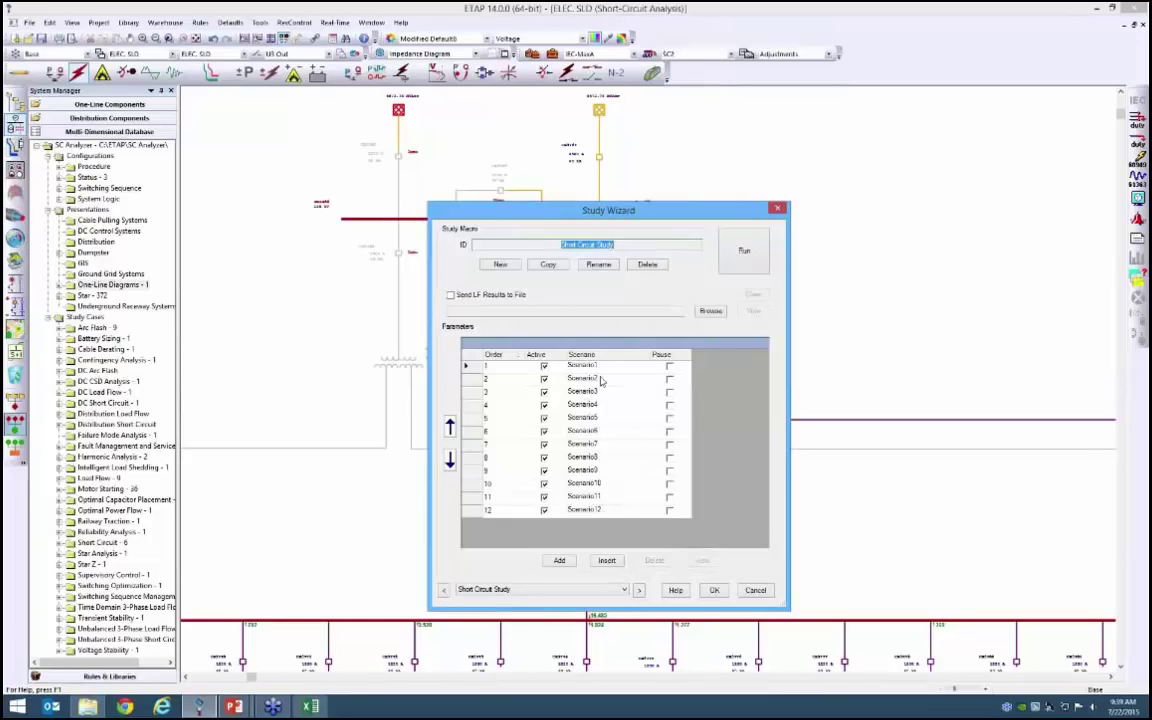
left_click(755, 591)
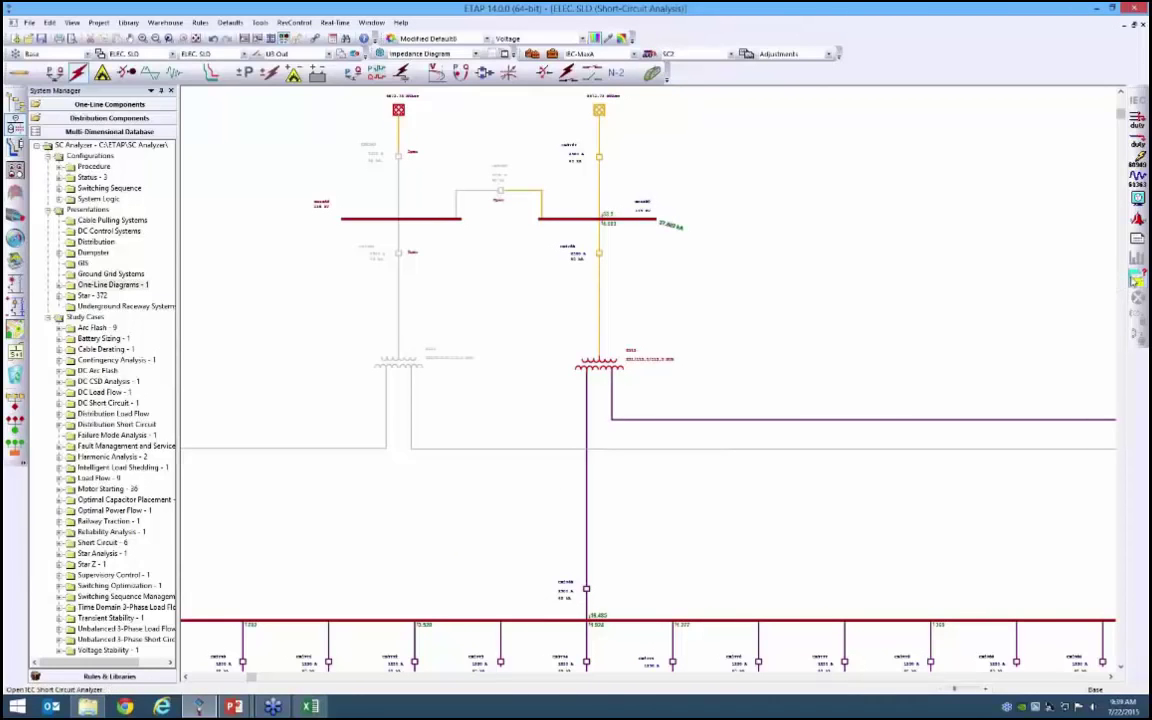
Switch the active study case to ANSI-Max and float the short-circuit study toolbar over the one-line diagram.
left_click_drag(1137, 100, 751, 188)
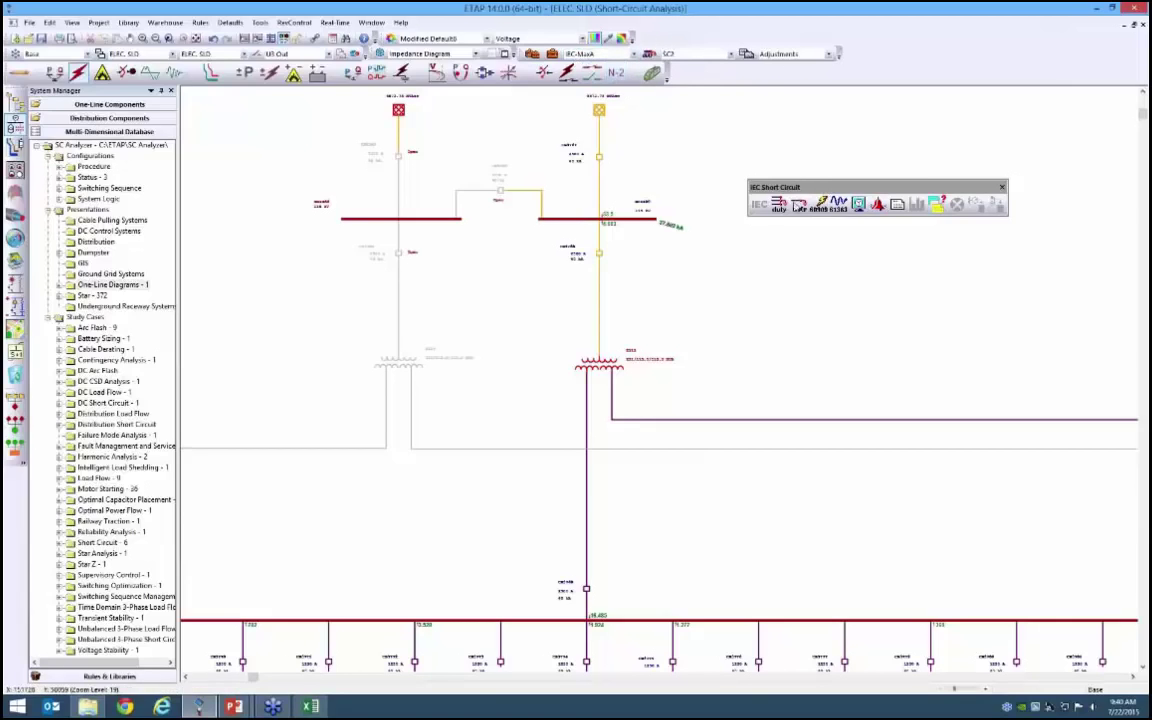
left_click(595, 54)
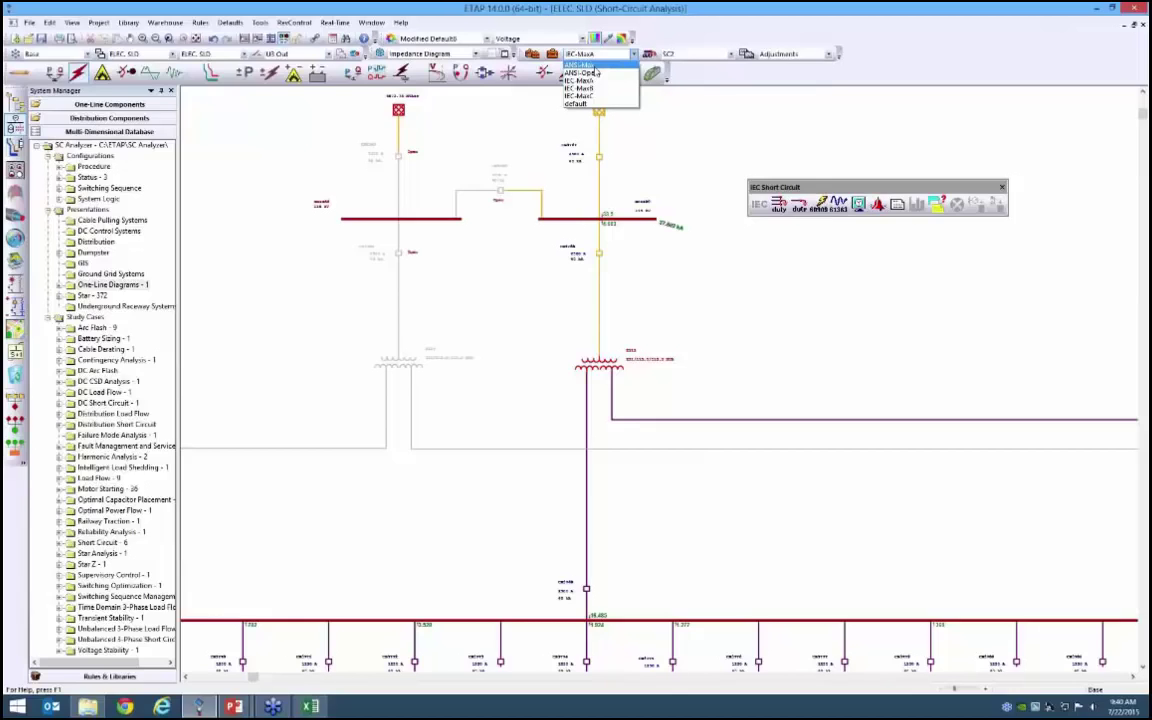
left_click(590, 66)
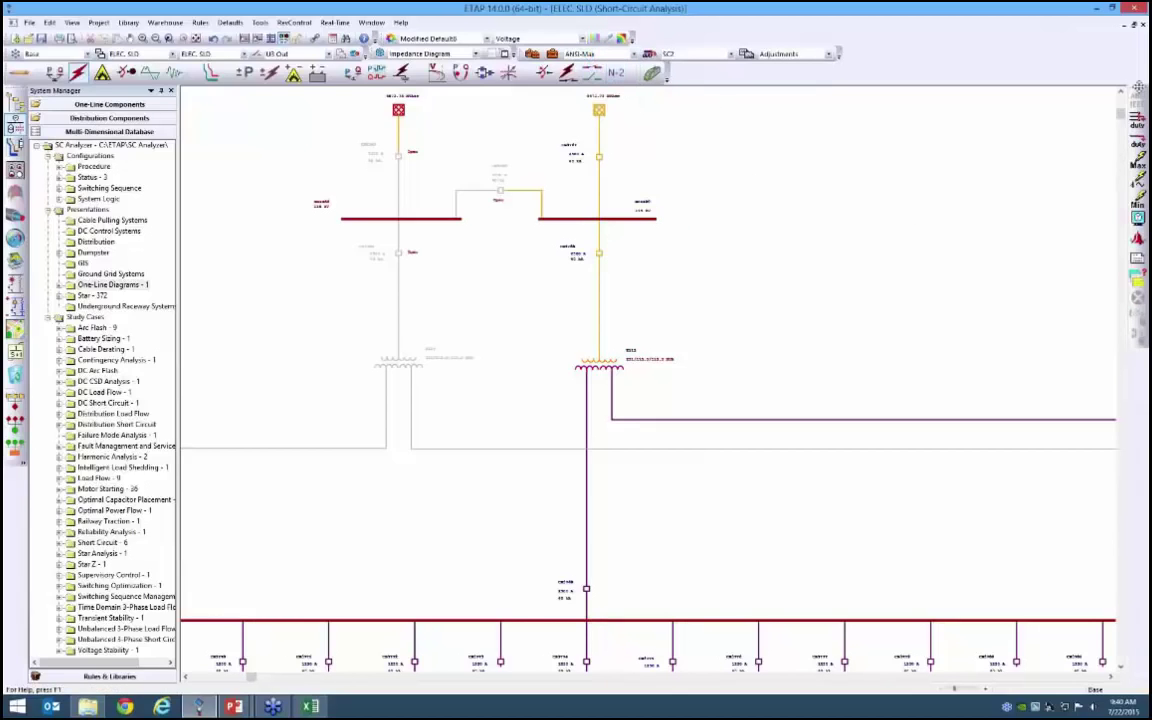
left_click_drag(665, 223, 677, 219)
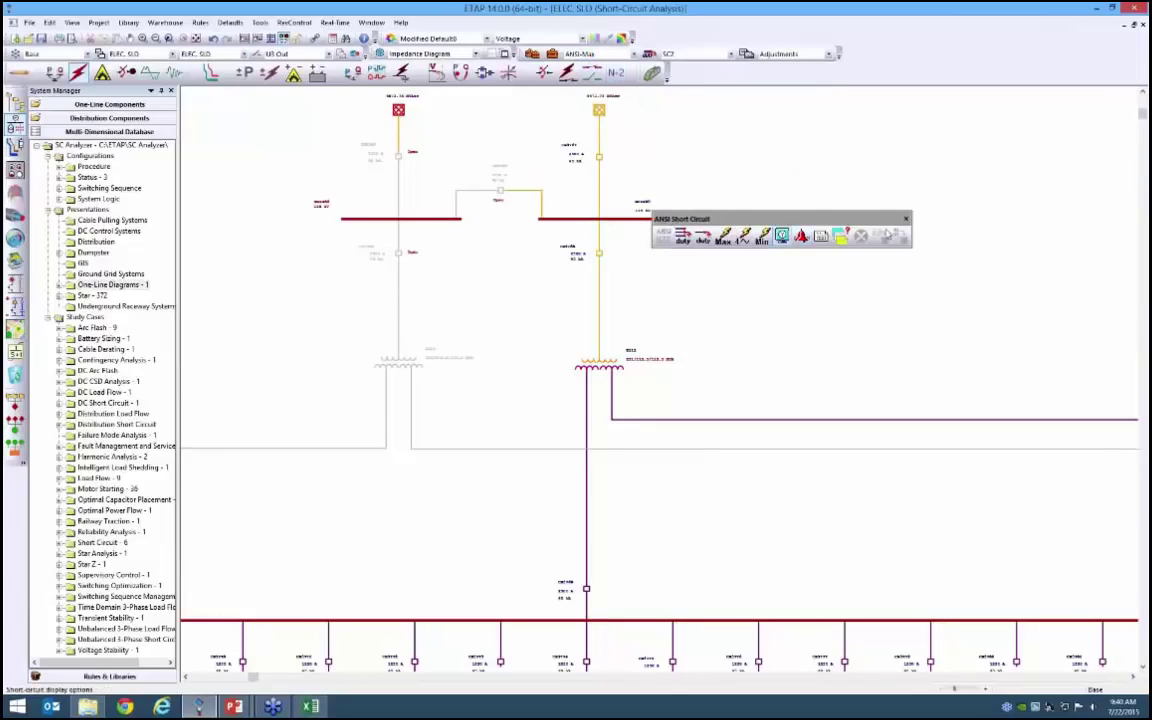
Open the Short Circuit Duty Analyzer and compare the available ANSI and IEC 3-phase device duty reports, ending on the ANSI standard.
left_click(843, 237)
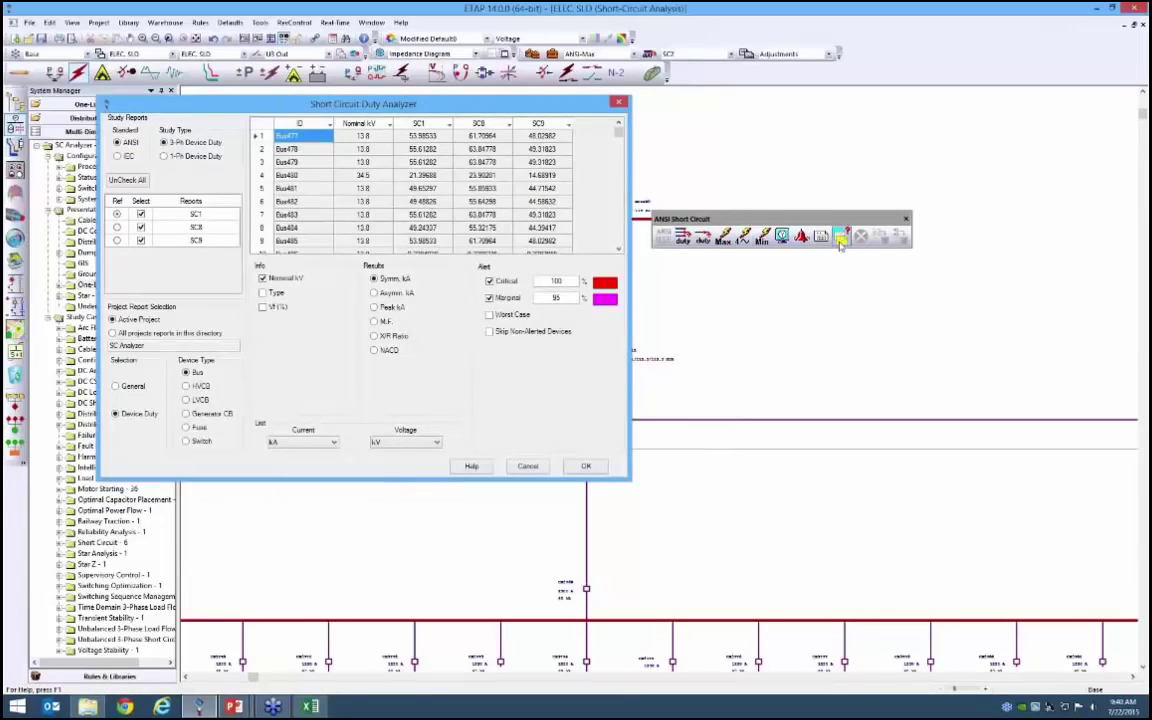
left_click_drag(543, 108, 680, 151)
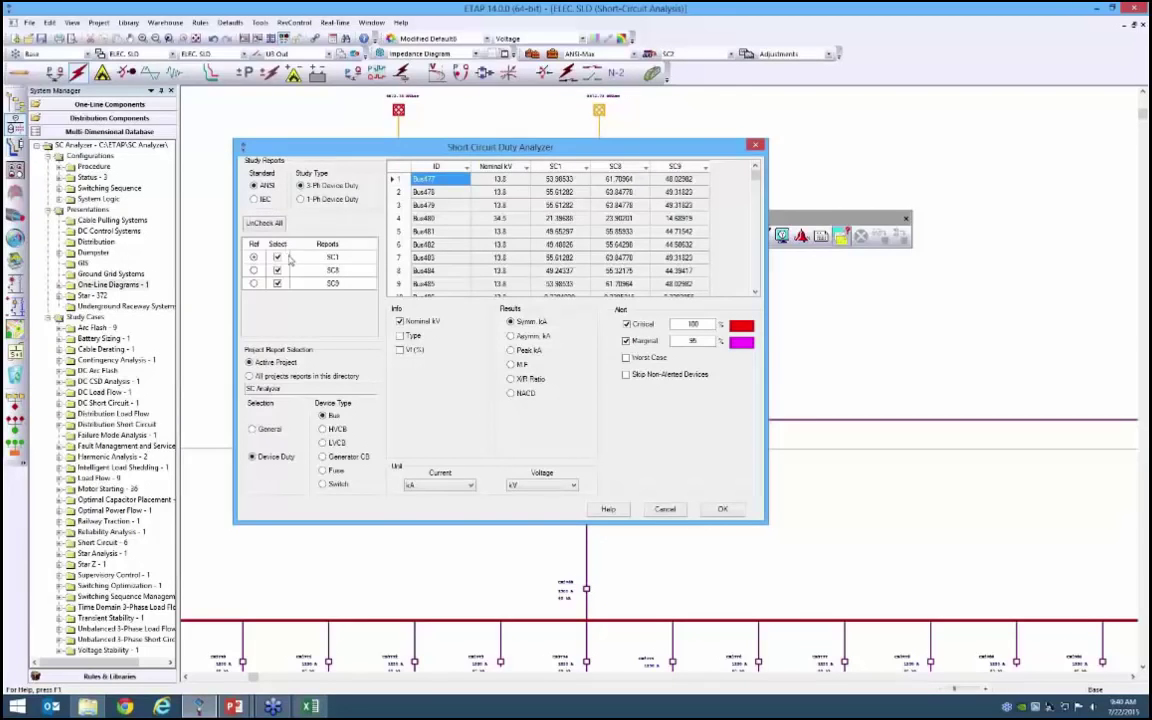
left_click(266, 200)
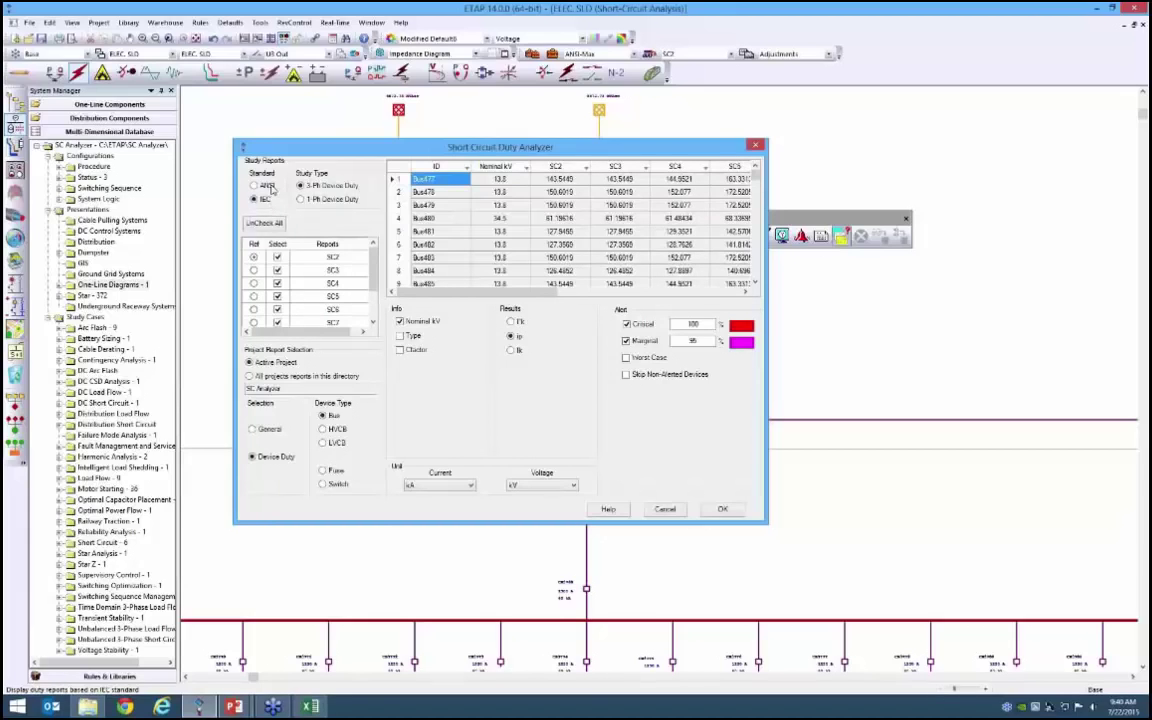
left_click(266, 186)
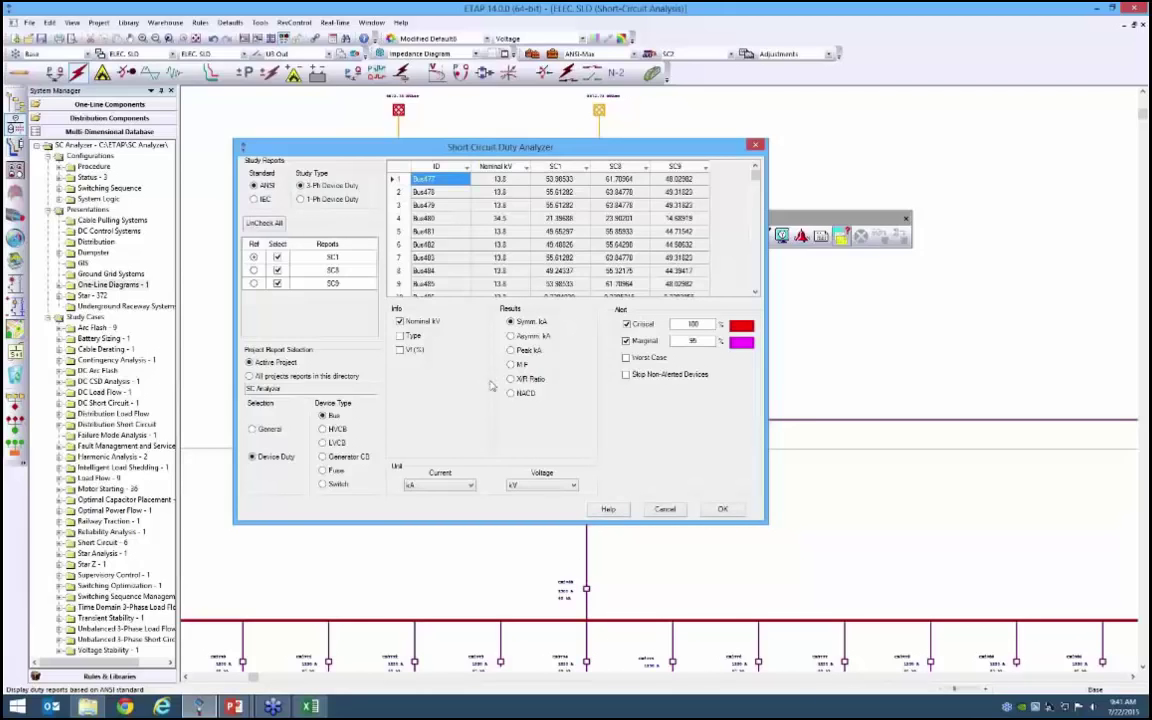
left_click(263, 201)
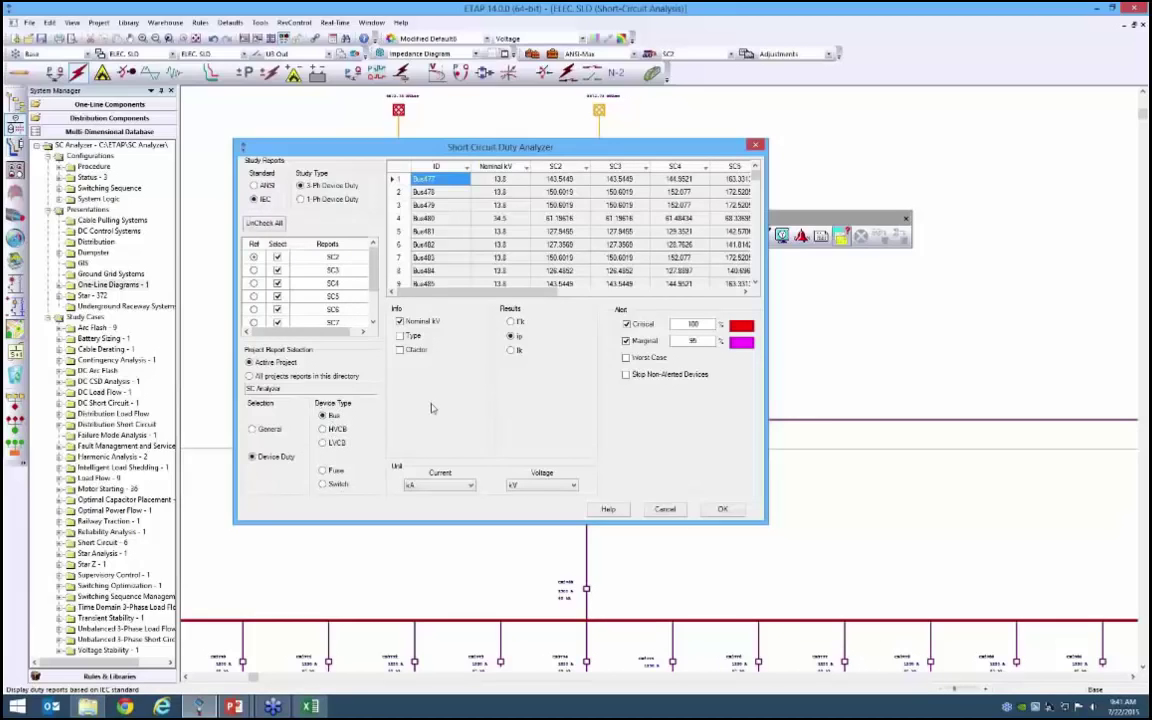
left_click(268, 187)
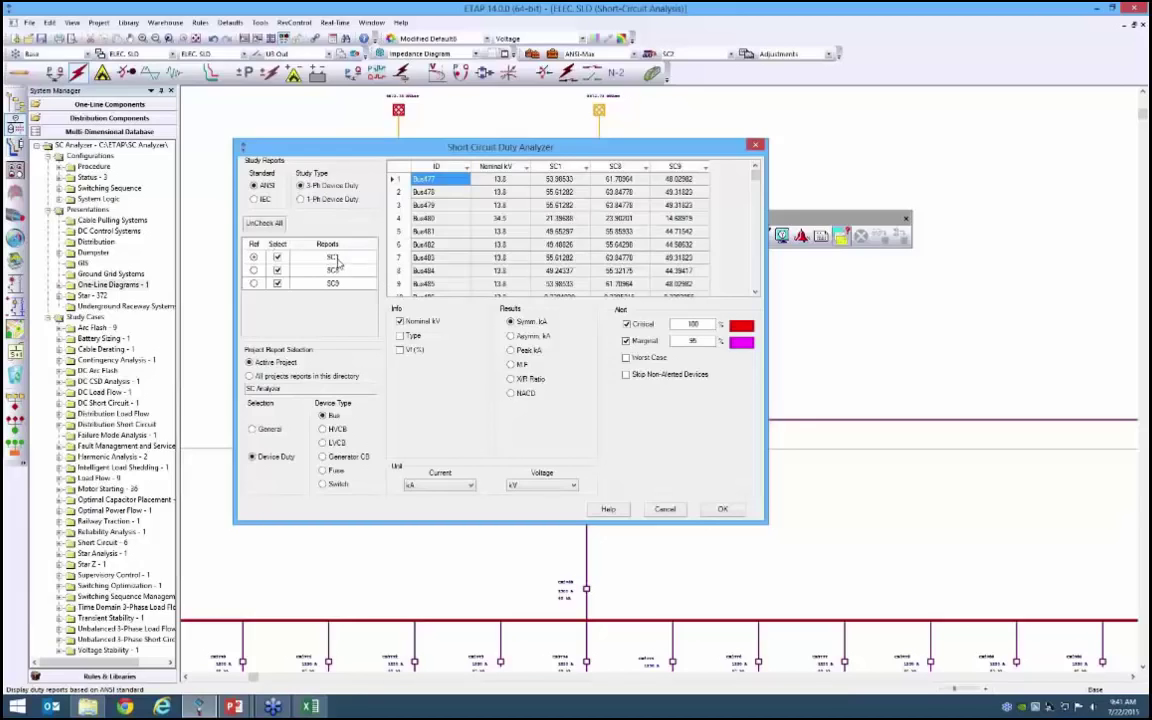
left_click(262, 200)
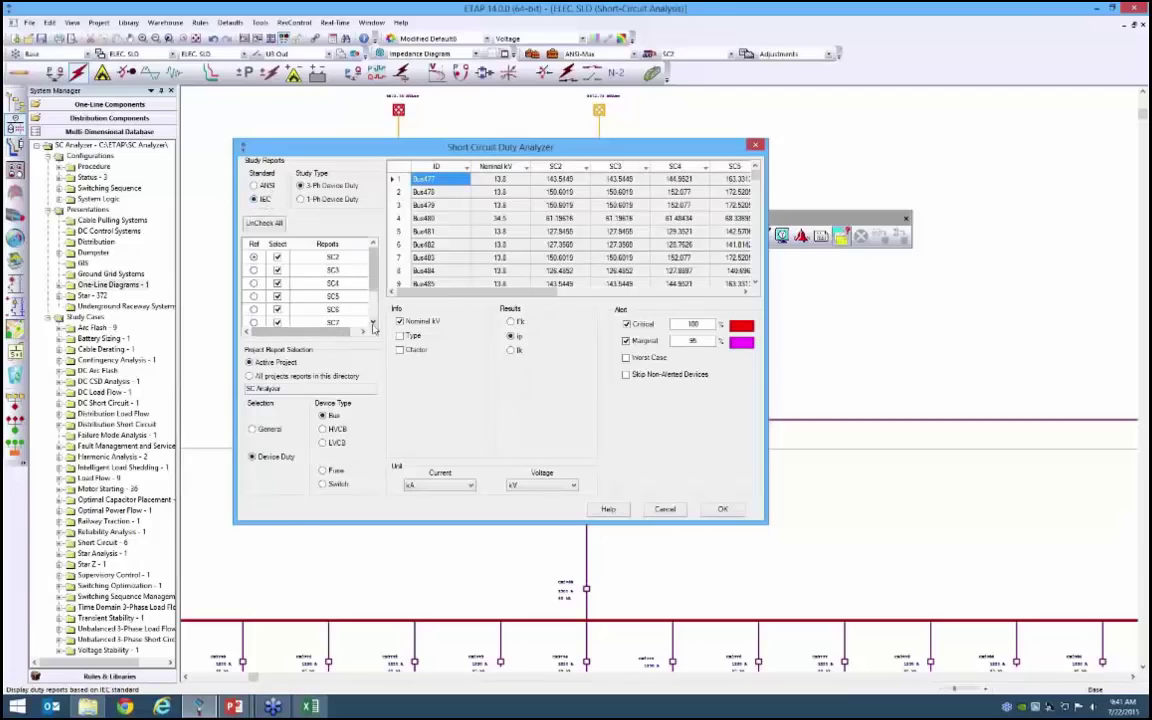
left_click(373, 316)
scroll(373, 316, "up", 3)
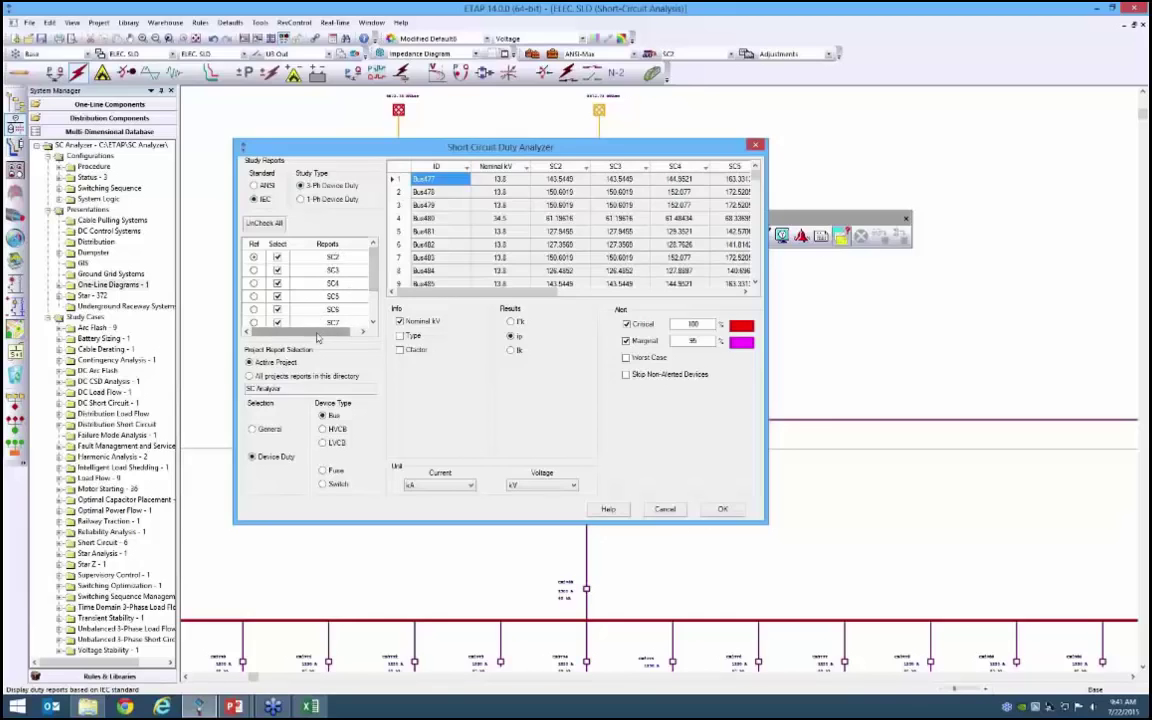
left_click(256, 186)
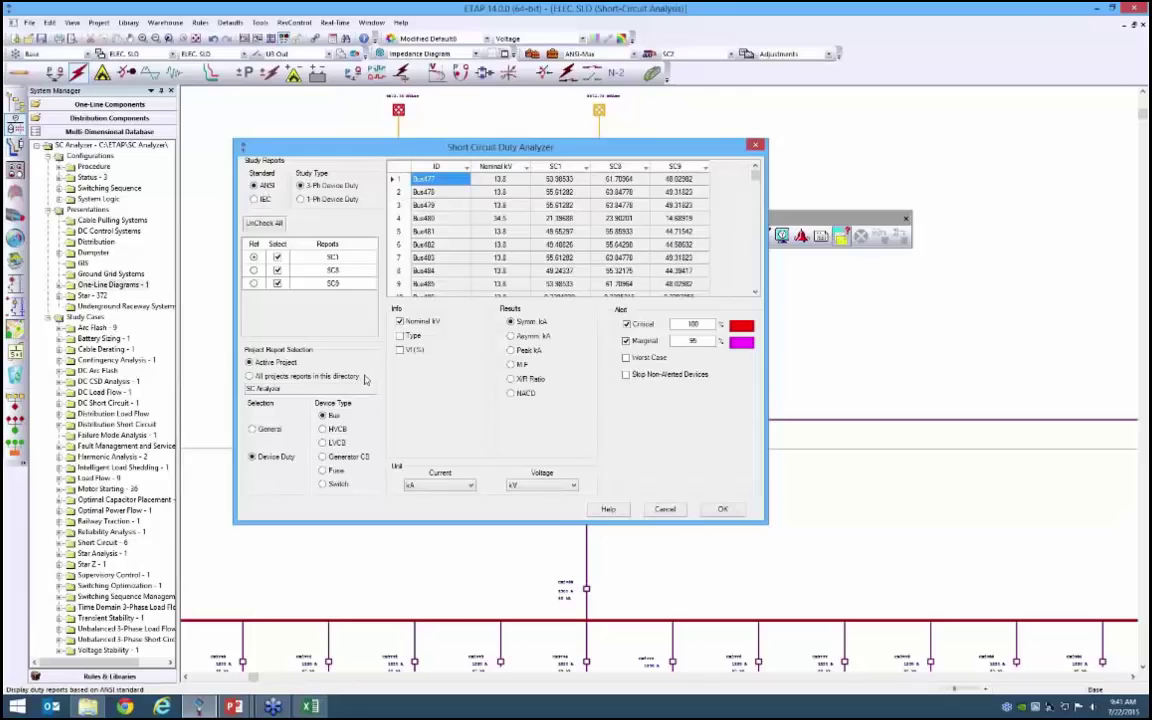
Compare the general study settings of reports SC1, SC8 and SC9, covering configuration, system element counts and calculation options, with the columns widened.
left_click(272, 430)
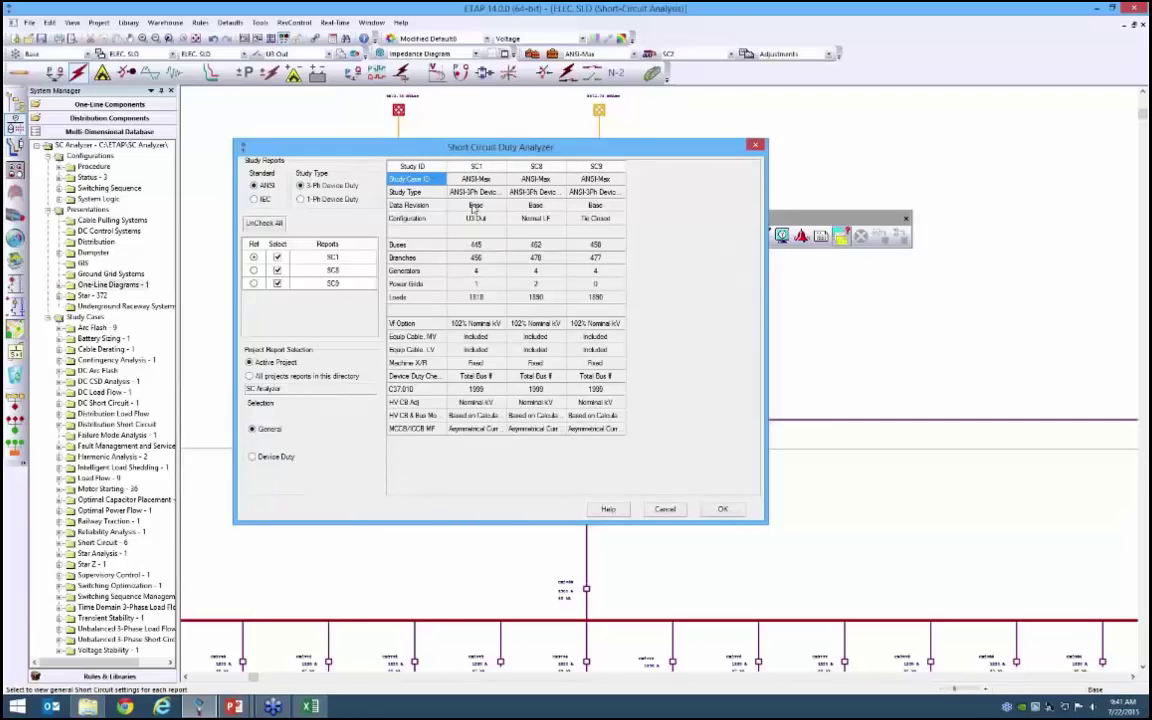
left_click_drag(508, 167, 705, 170)
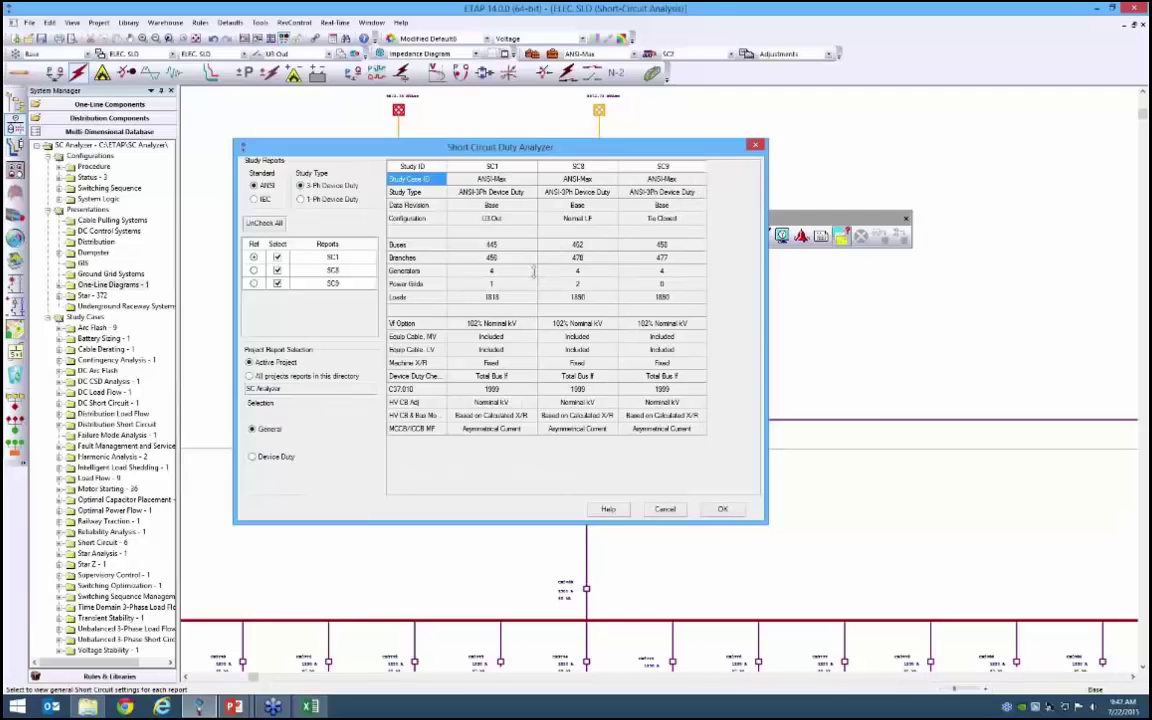
left_click_drag(418, 219, 663, 219)
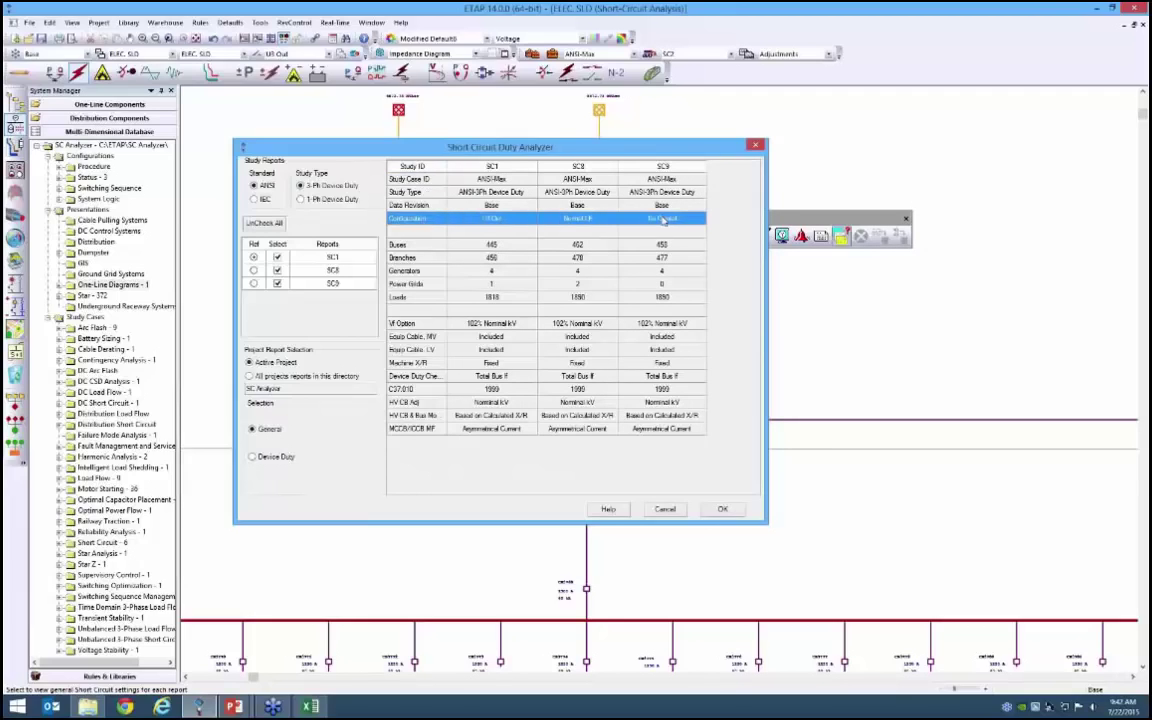
left_click_drag(410, 244, 656, 352)
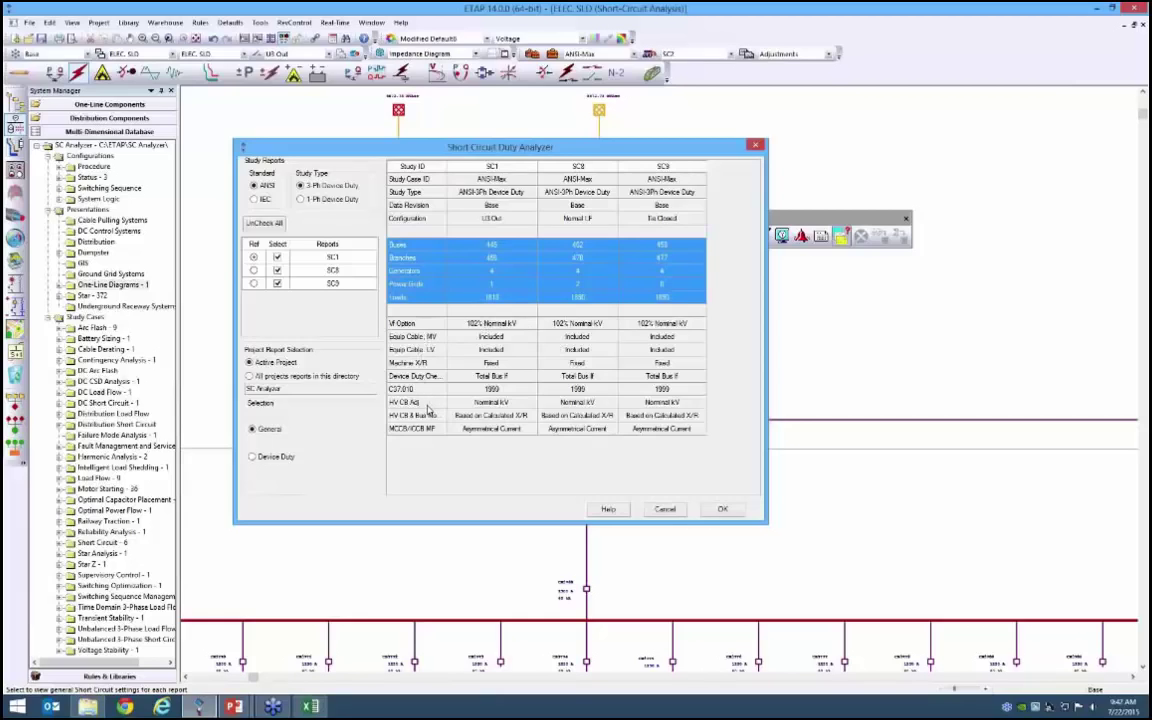
left_click_drag(405, 325, 655, 450)
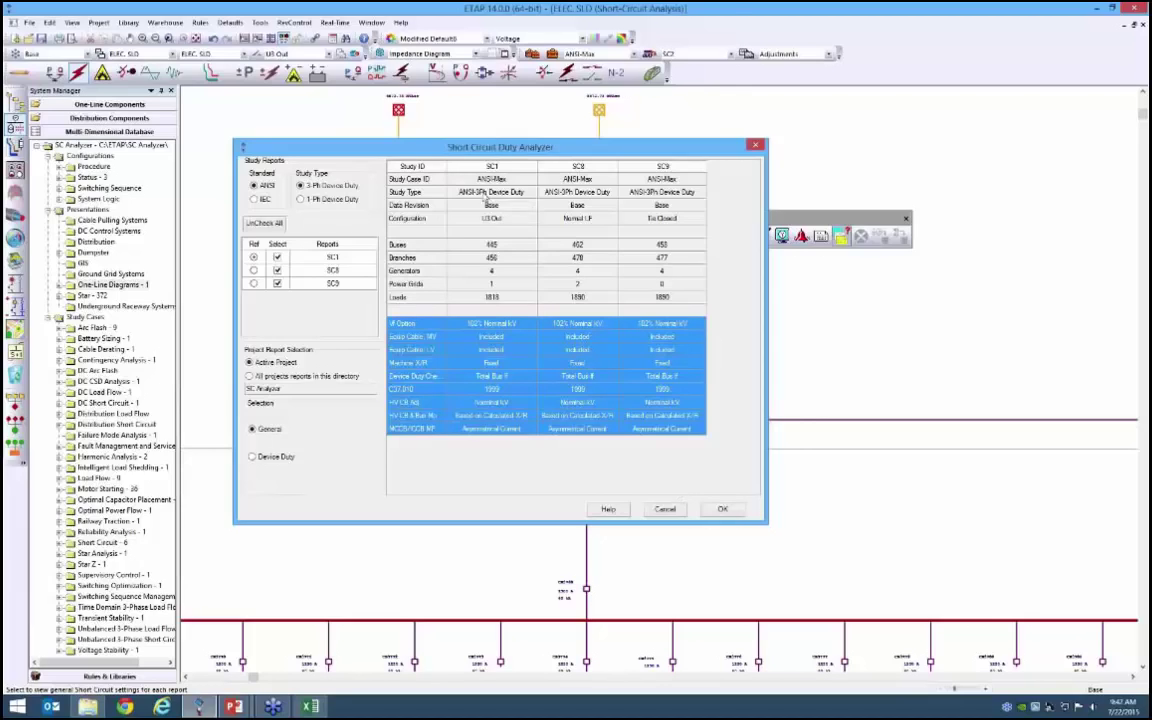
left_click(402, 218)
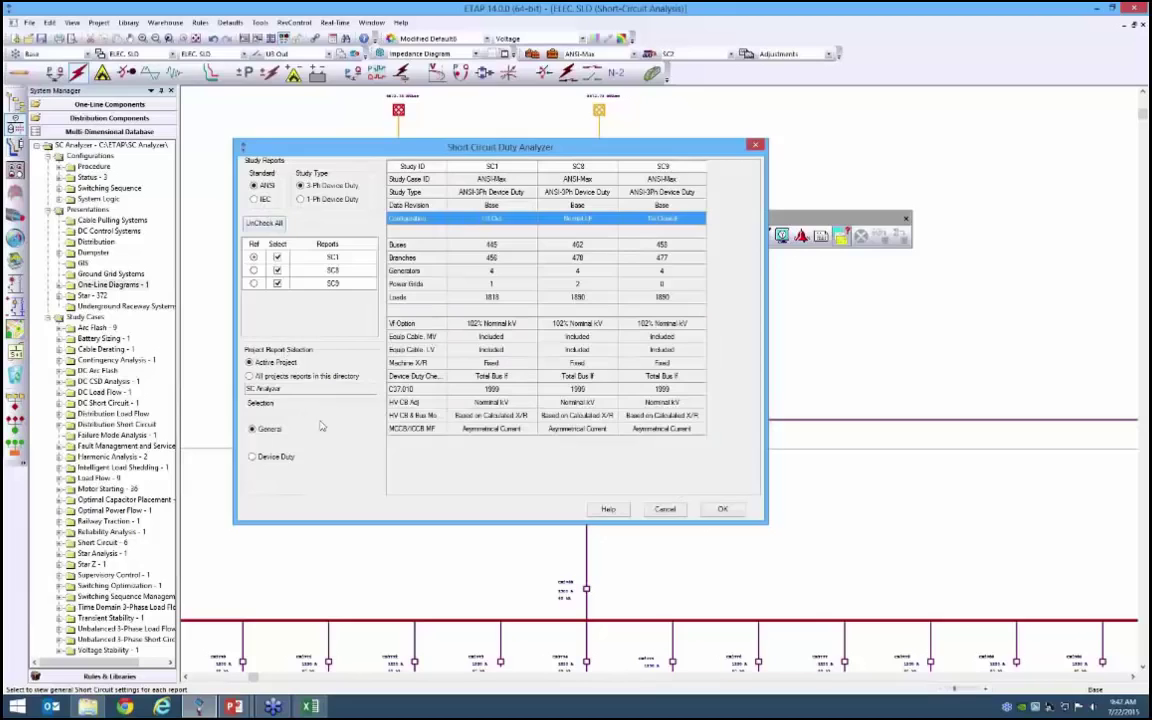
Return to the device duty results in an enlarged analyzer window and check the Generator CB device type before going back to Bus.
left_click(255, 457)
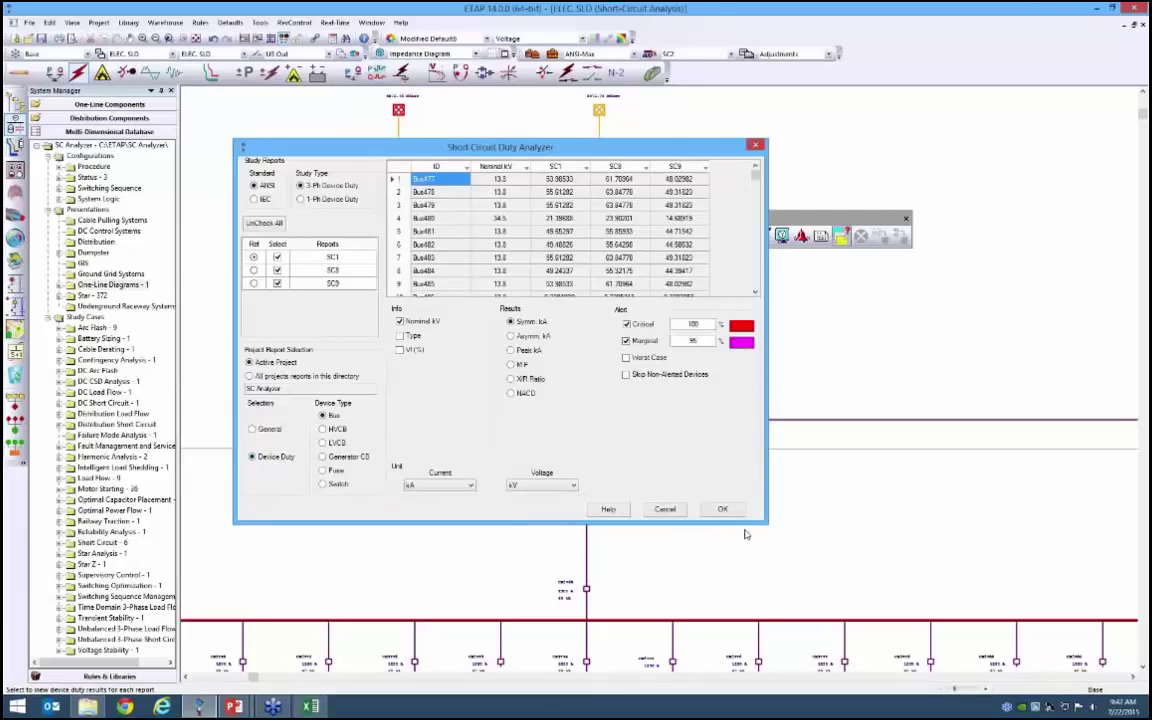
left_click_drag(766, 521, 767, 634)
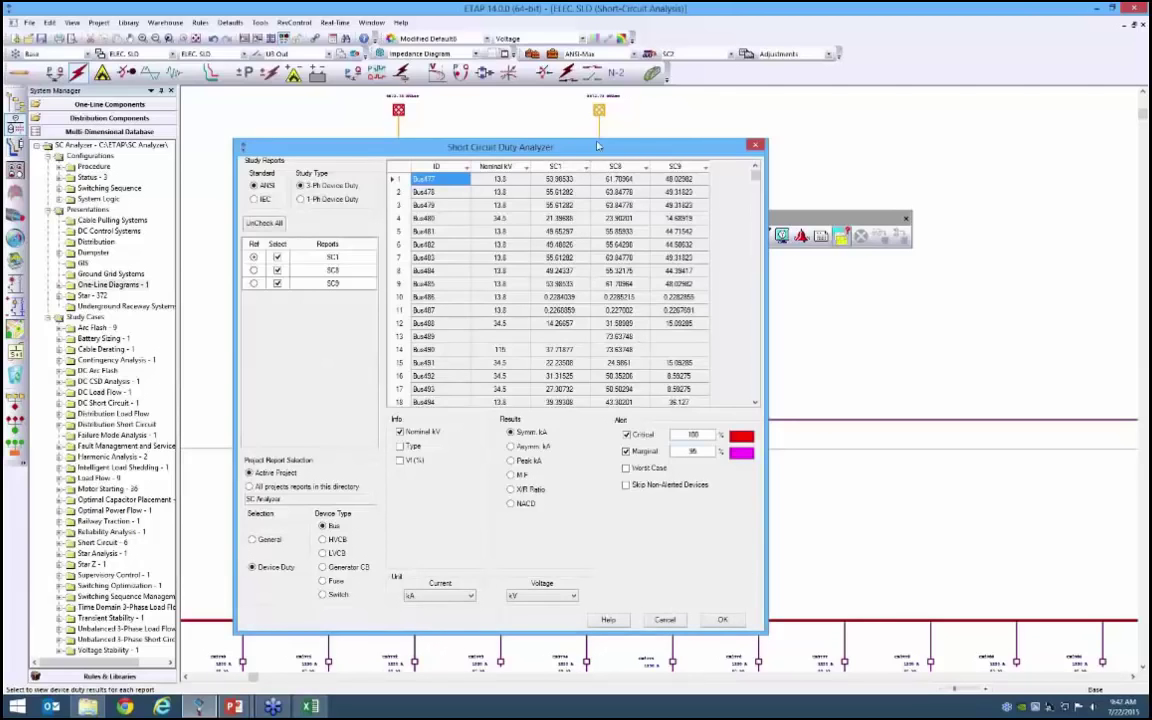
left_click_drag(597, 146, 625, 109)
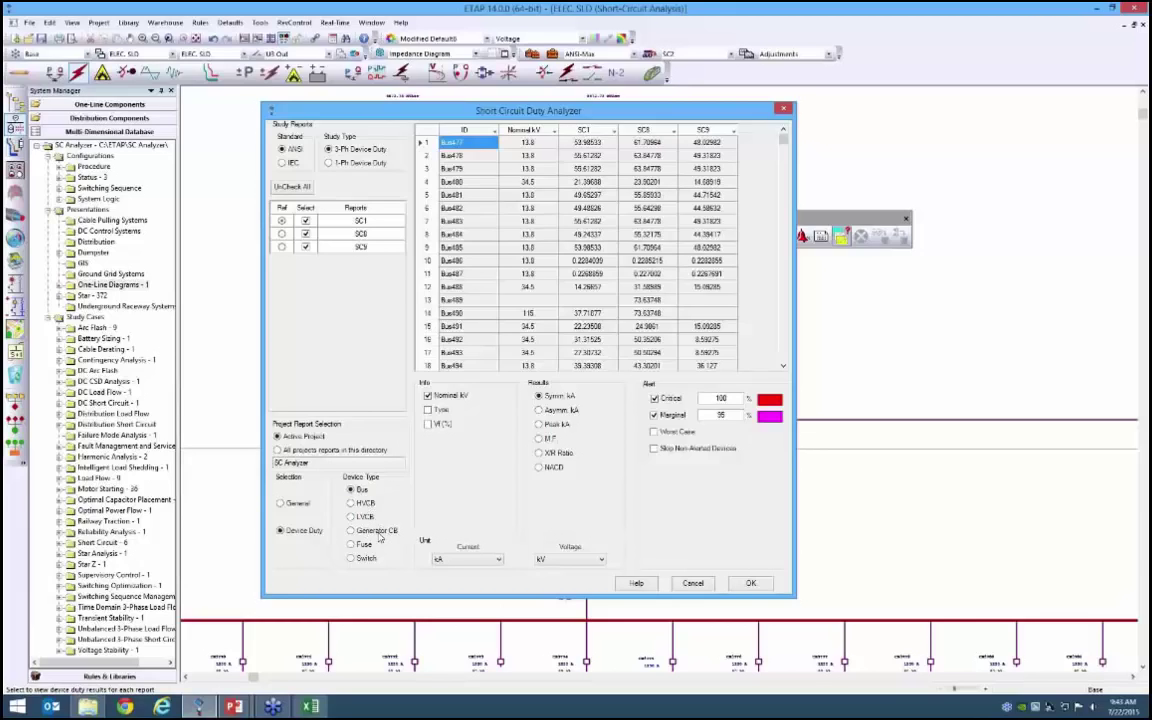
left_click(379, 534)
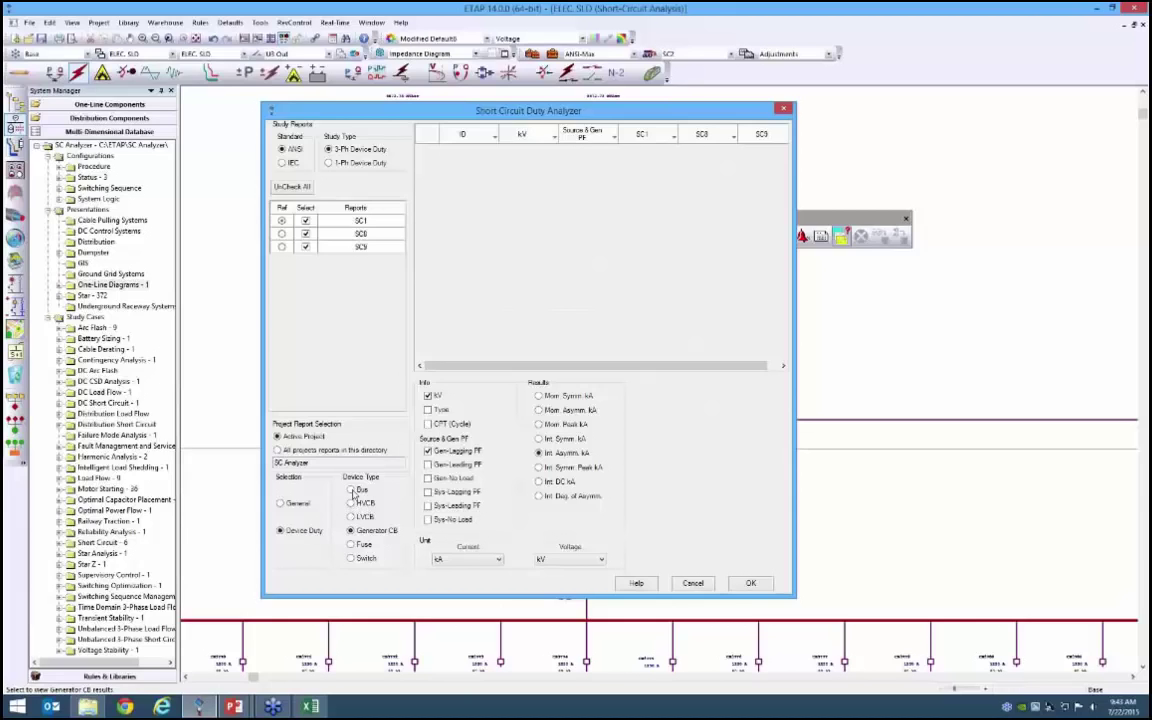
left_click(351, 489)
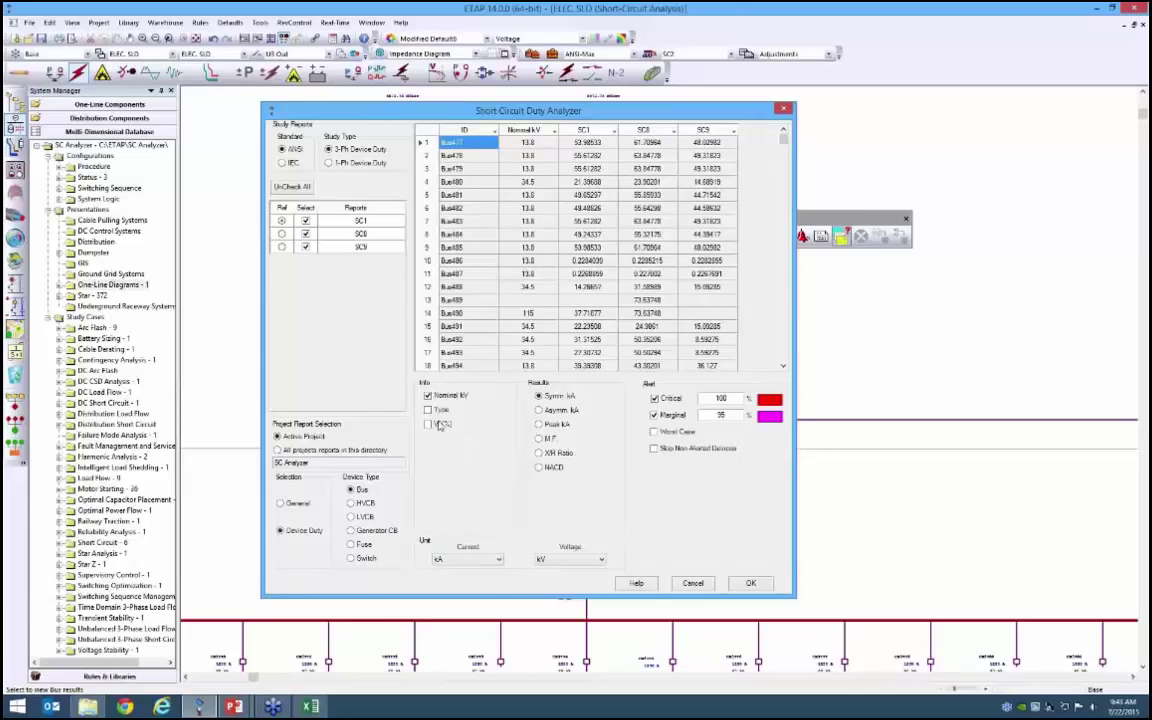
Show the bus Type and Vf (%) columns, look through the bus duty results, and close the analyzer without applying.
left_click(429, 410)
left_click(429, 424)
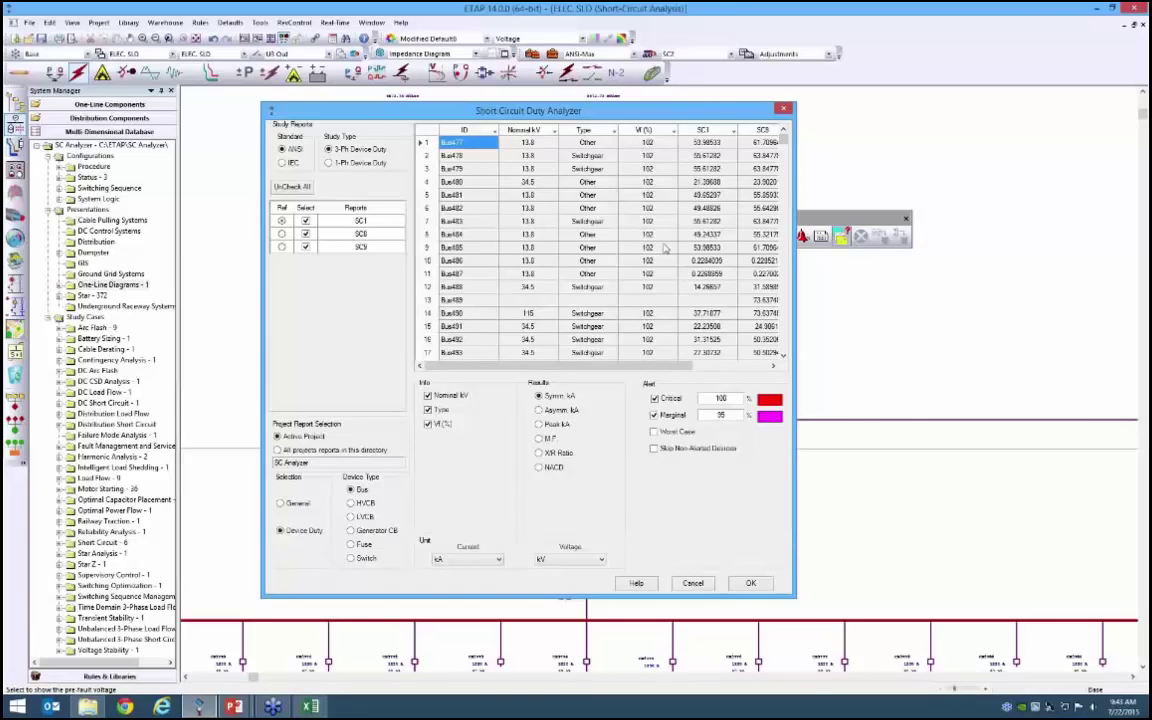
left_click_drag(783, 145, 785, 163)
scroll(785, 167, "down", 6)
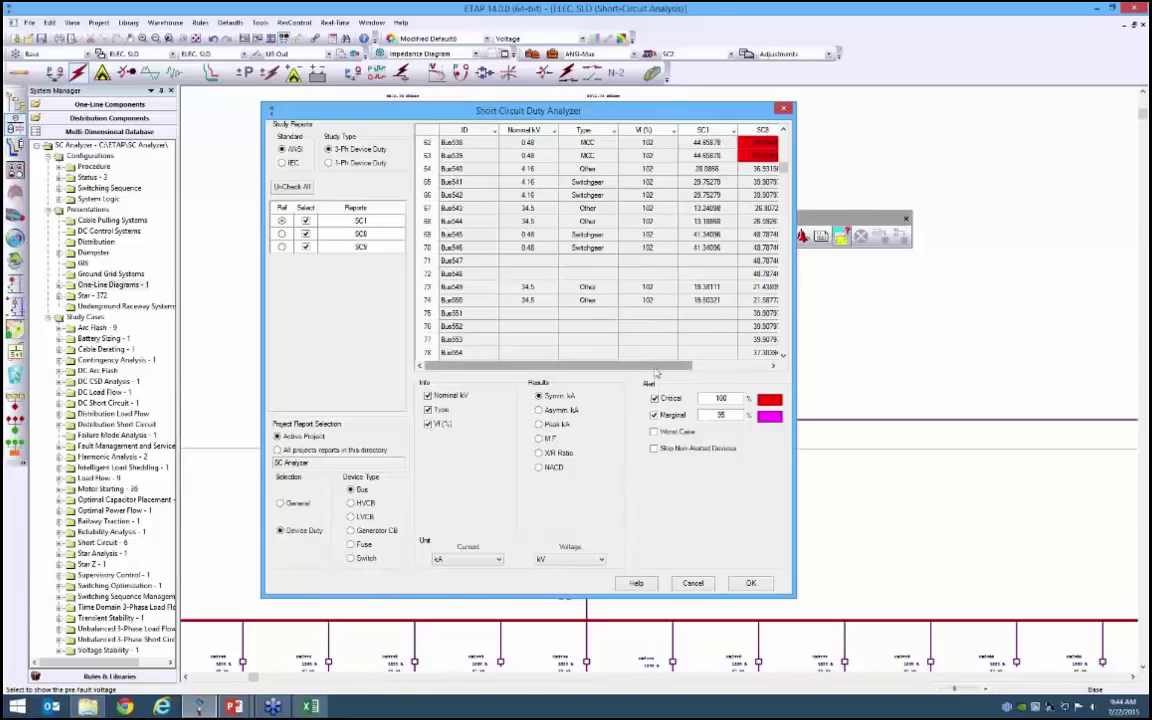
left_click(693, 583)
Make ANSI-Opera the active study case and review its prefault voltage options, discarding any changes to the case.
left_click(600, 54)
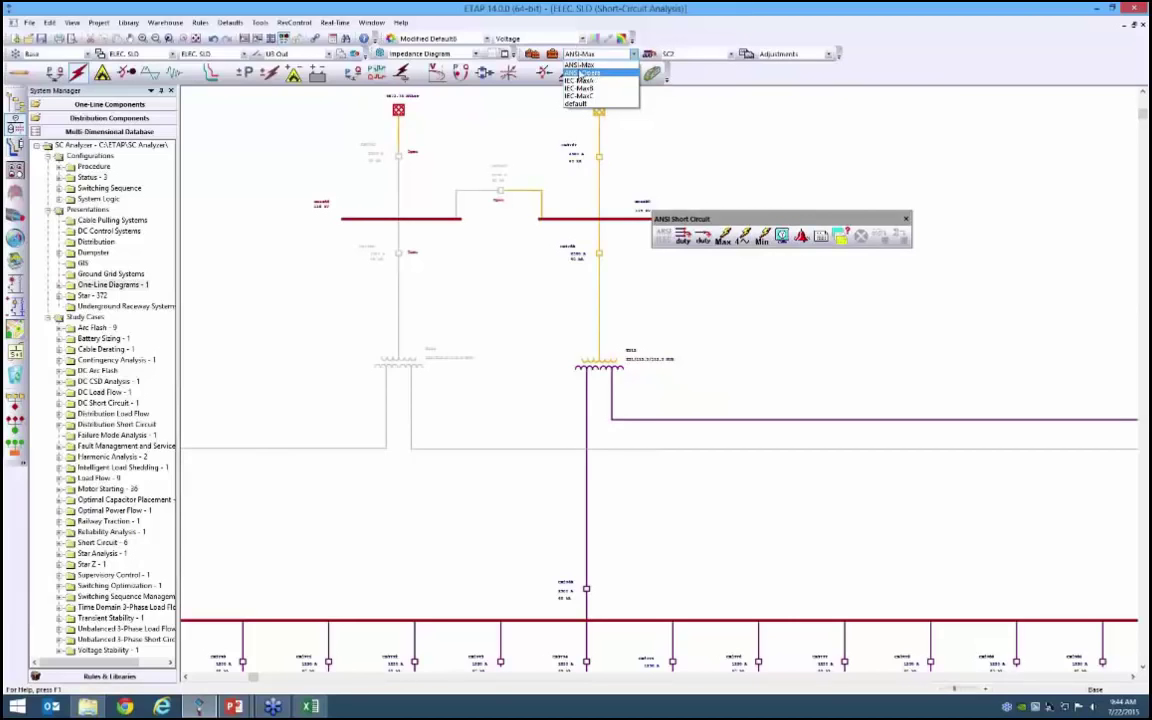
left_click(580, 73)
left_click(506, 54)
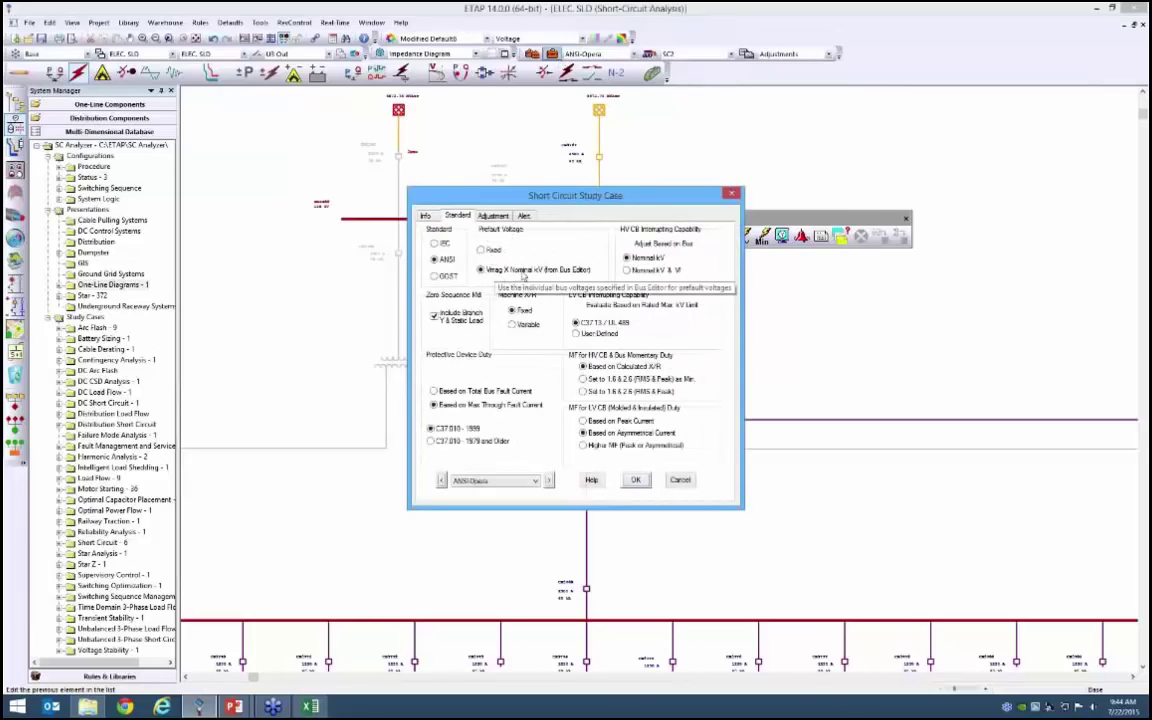
left_click(481, 249)
left_click(481, 269)
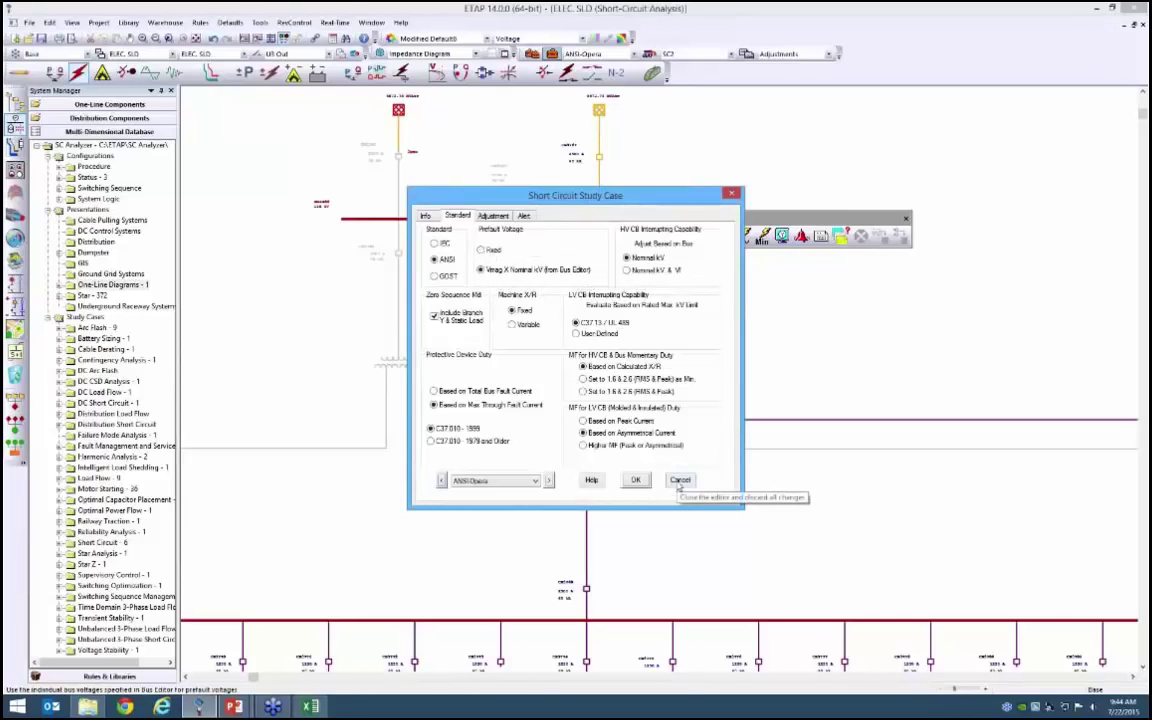
left_click(679, 481)
Switch the configuration to Normal LF, check the load flow results on the one-line diagram, and return to short-circuit analysis mode.
left_click(300, 54)
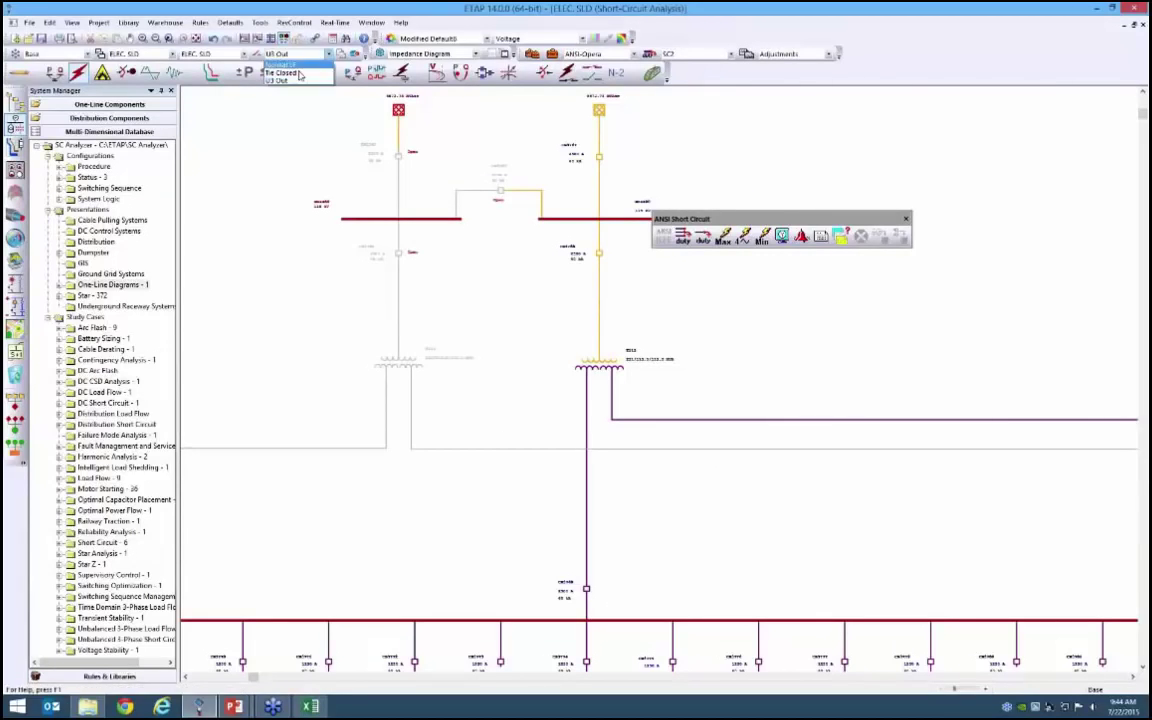
left_click(282, 64)
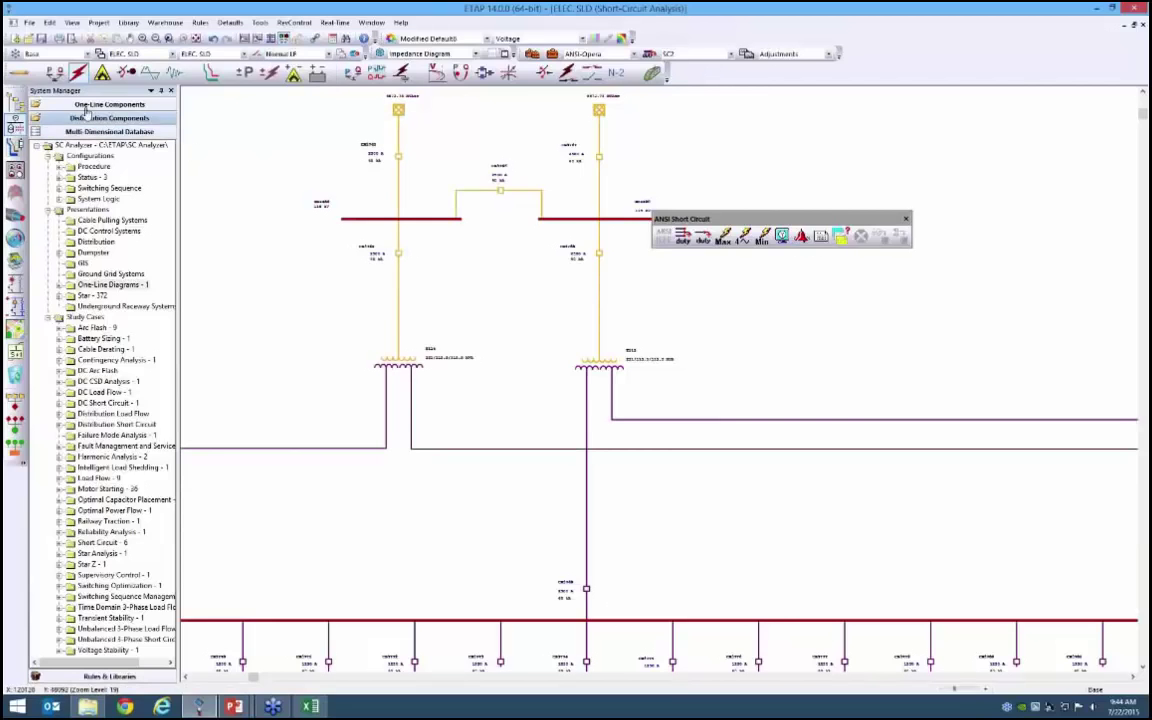
left_click(53, 74)
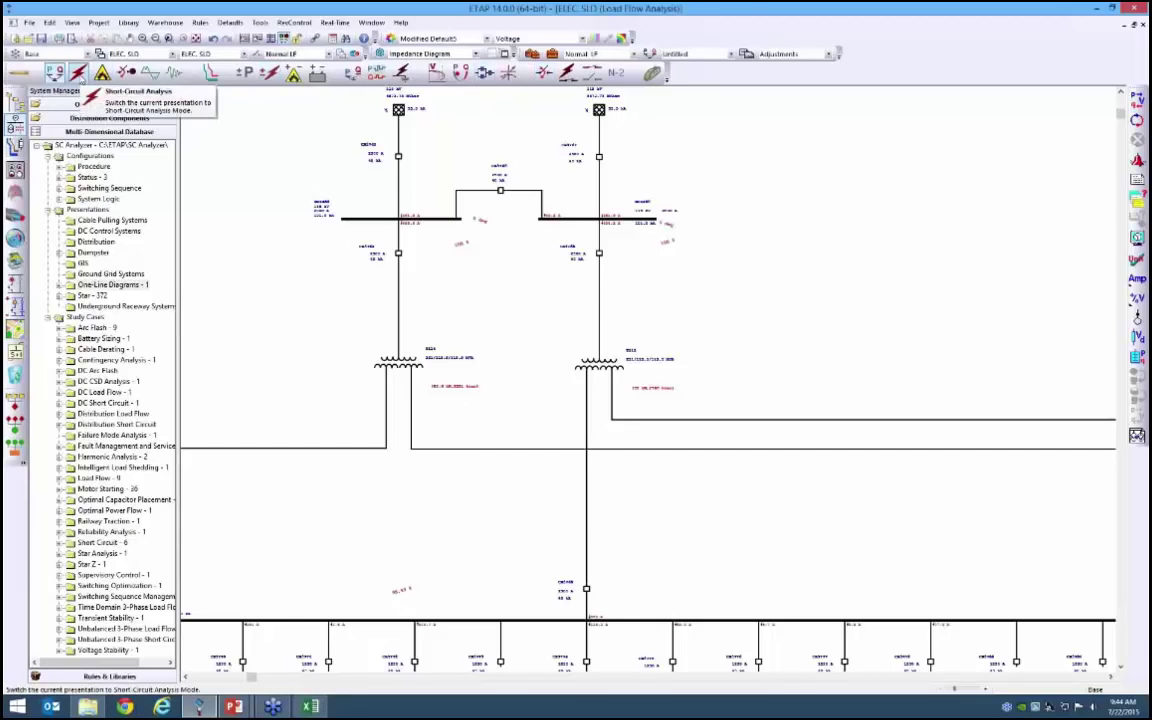
left_click(78, 73)
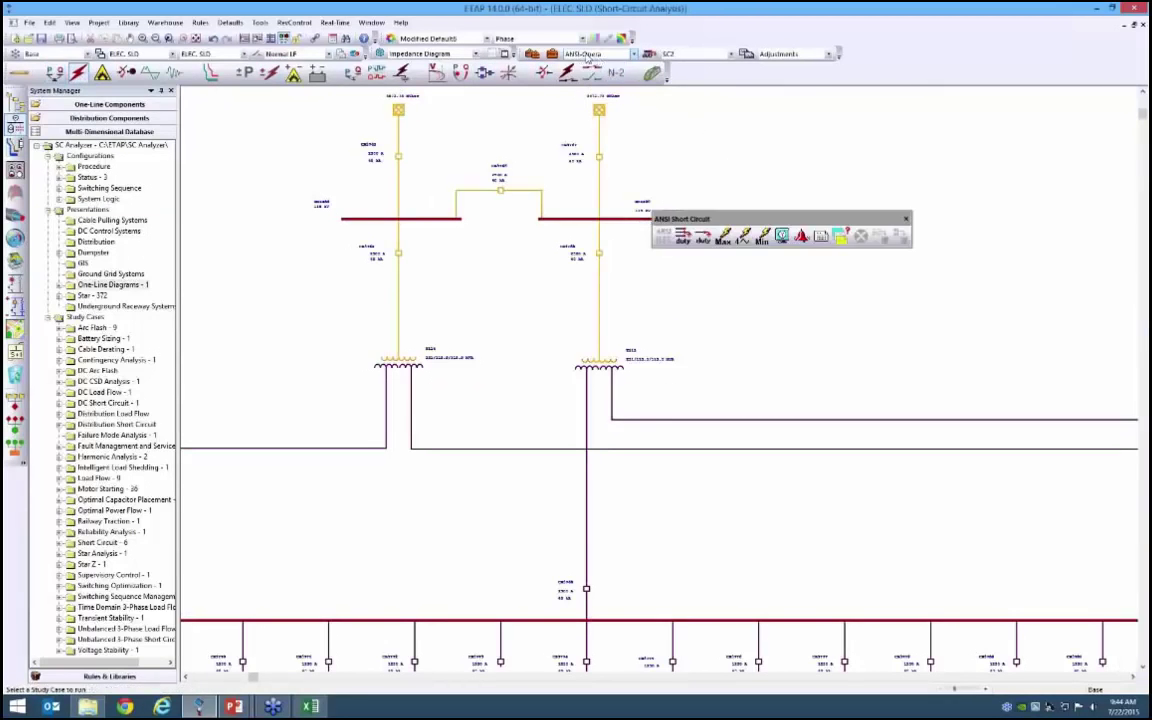
Set the output report to Prompt and run the ANSI 3-phase device duty calculation with SC13 as the output file name.
left_click(698, 54)
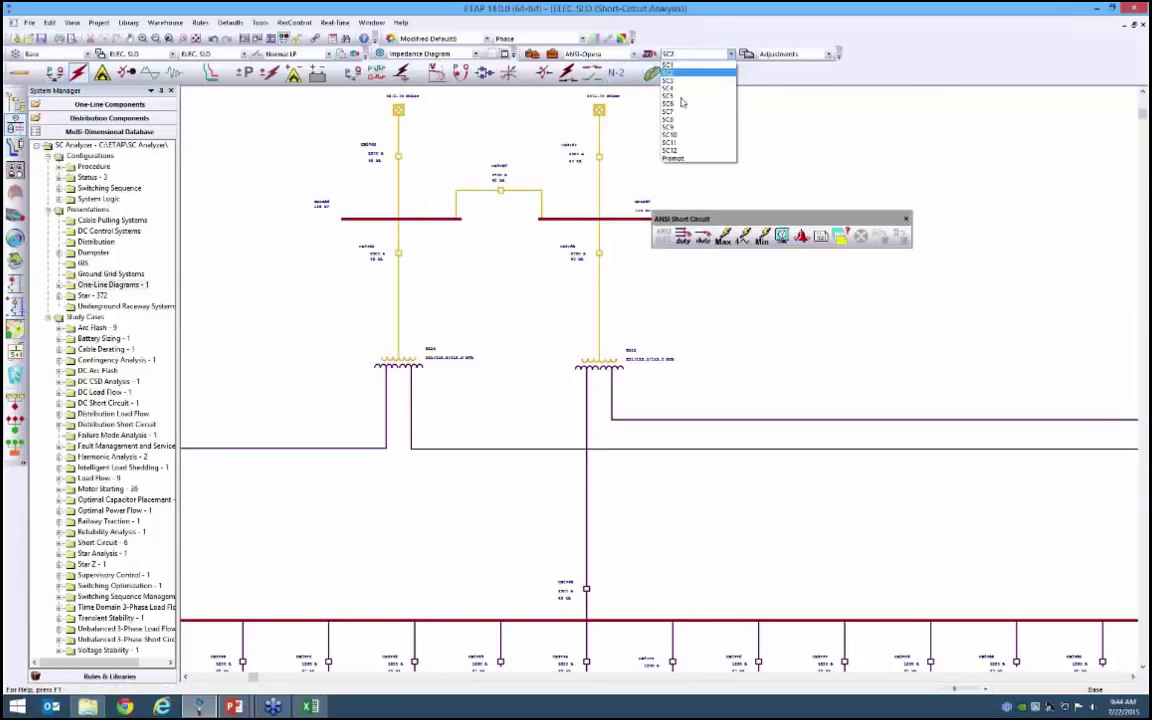
left_click(684, 160)
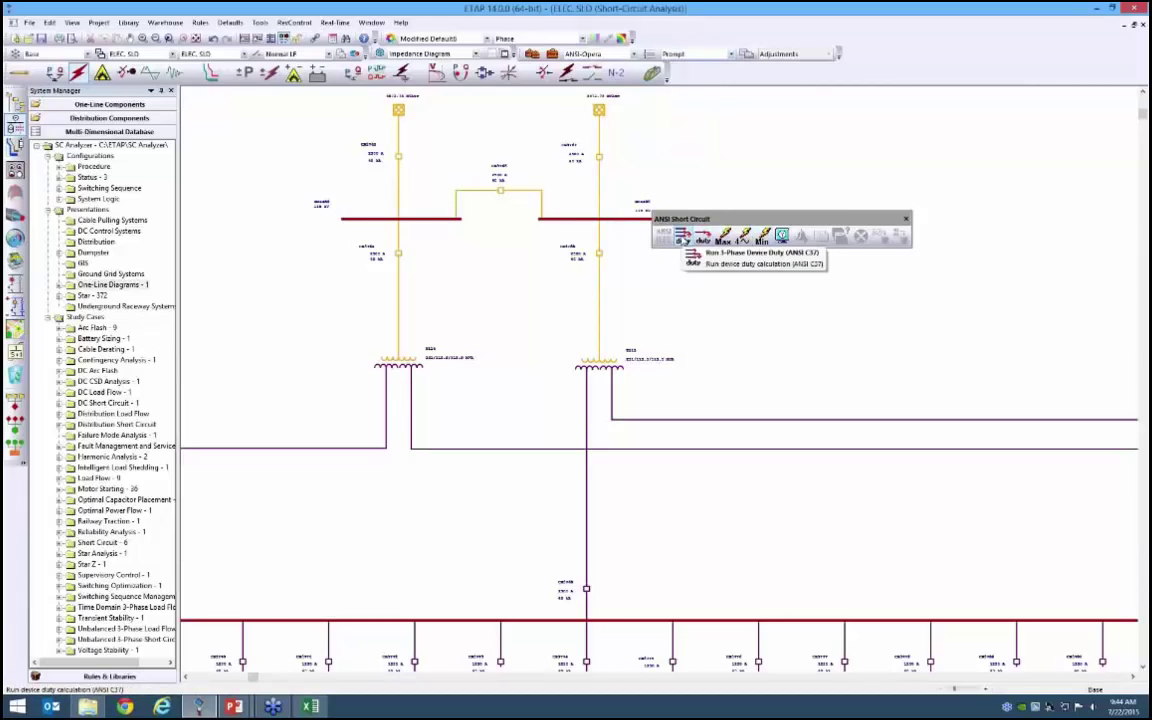
left_click(684, 238)
type("SC13")
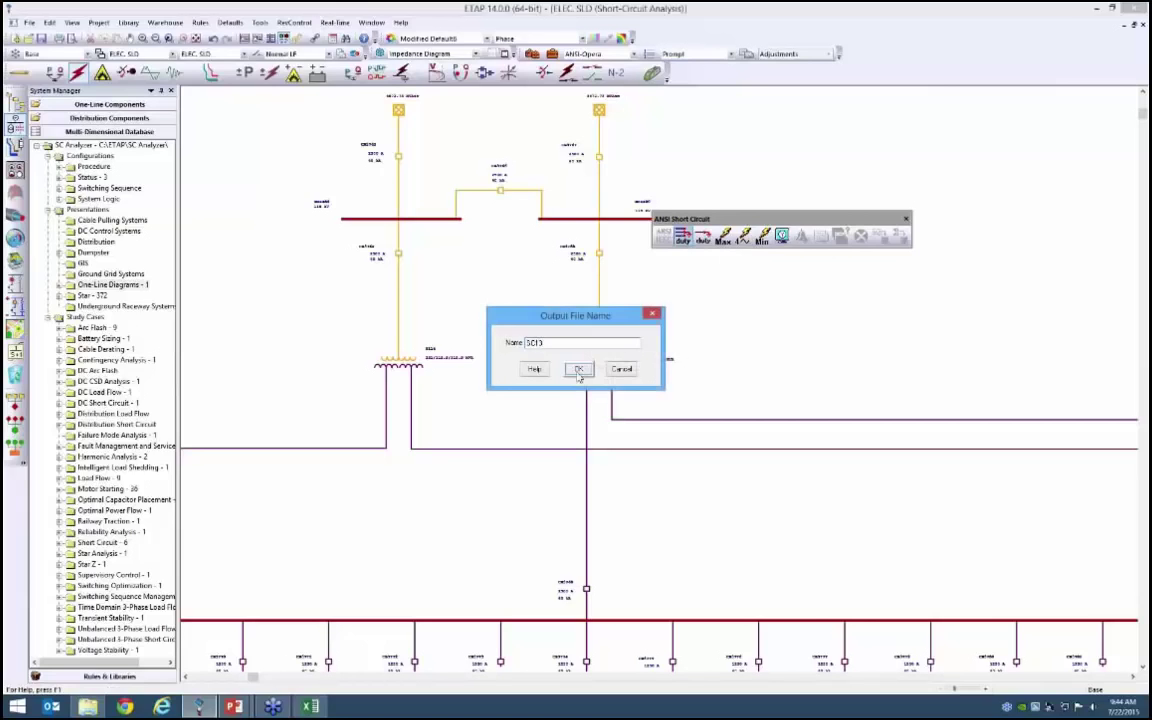
key("Return")
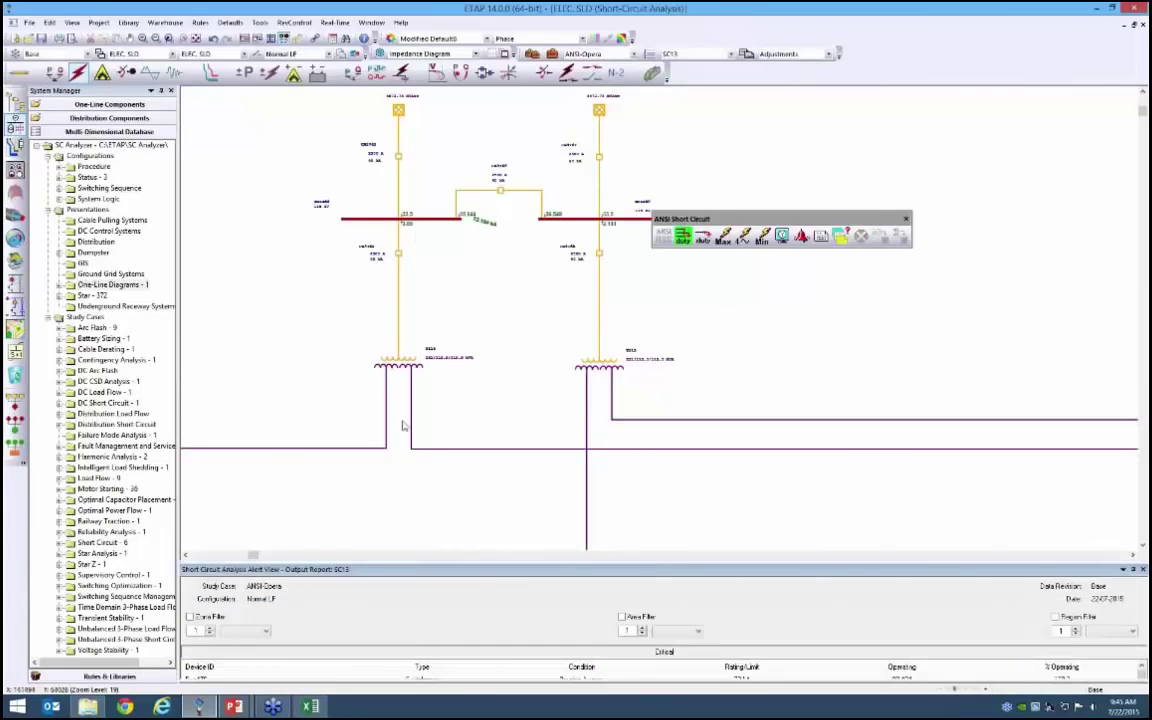
Open an enlarged Short Circuit Duty Analyzer, make SC13 the reference report, and show the Vf (%) and Type columns for the buses.
left_click(841, 236)
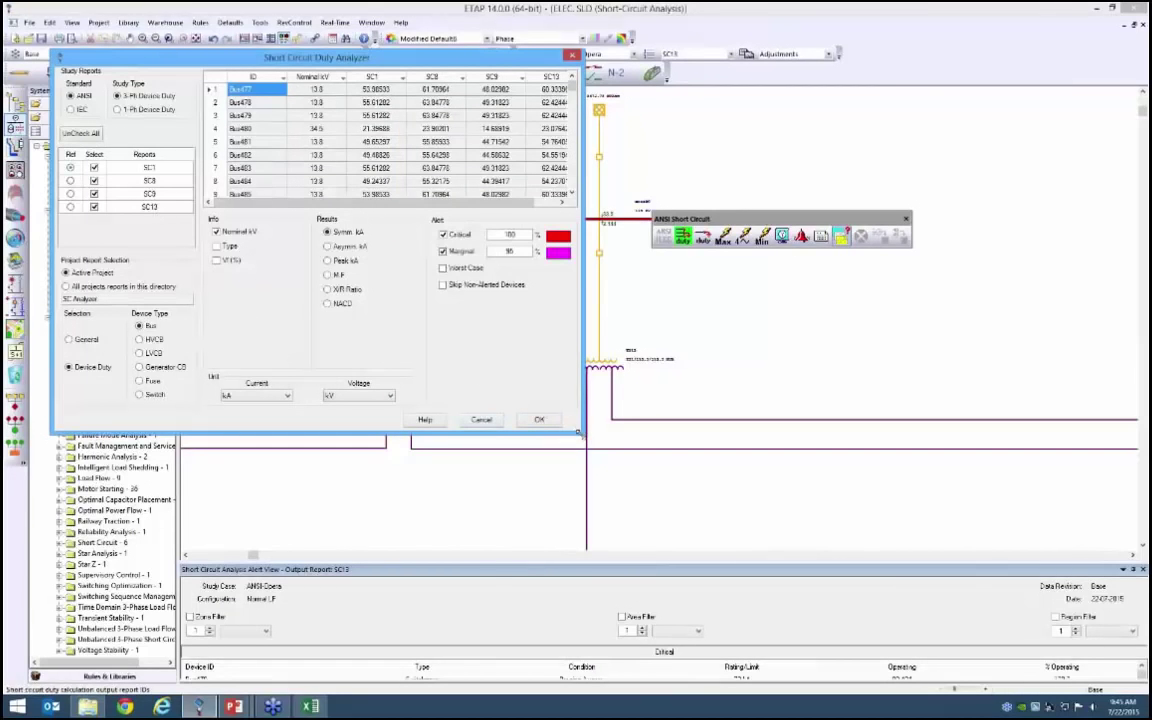
left_click_drag(577, 431, 970, 606)
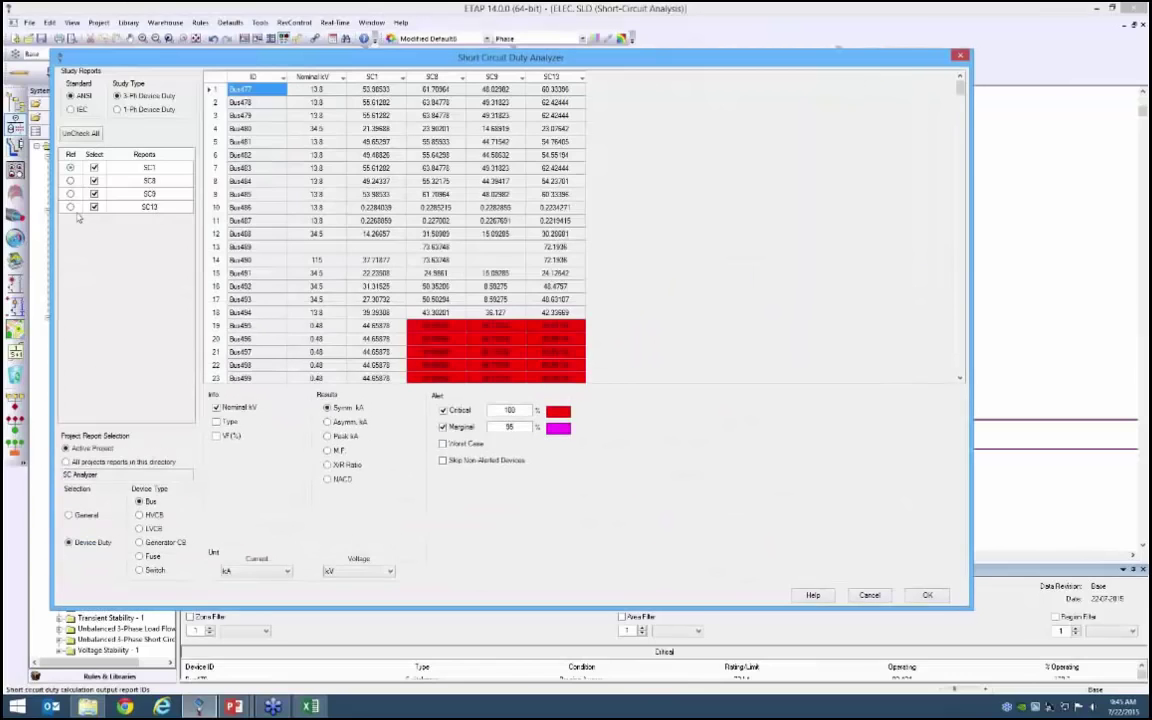
left_click(70, 207)
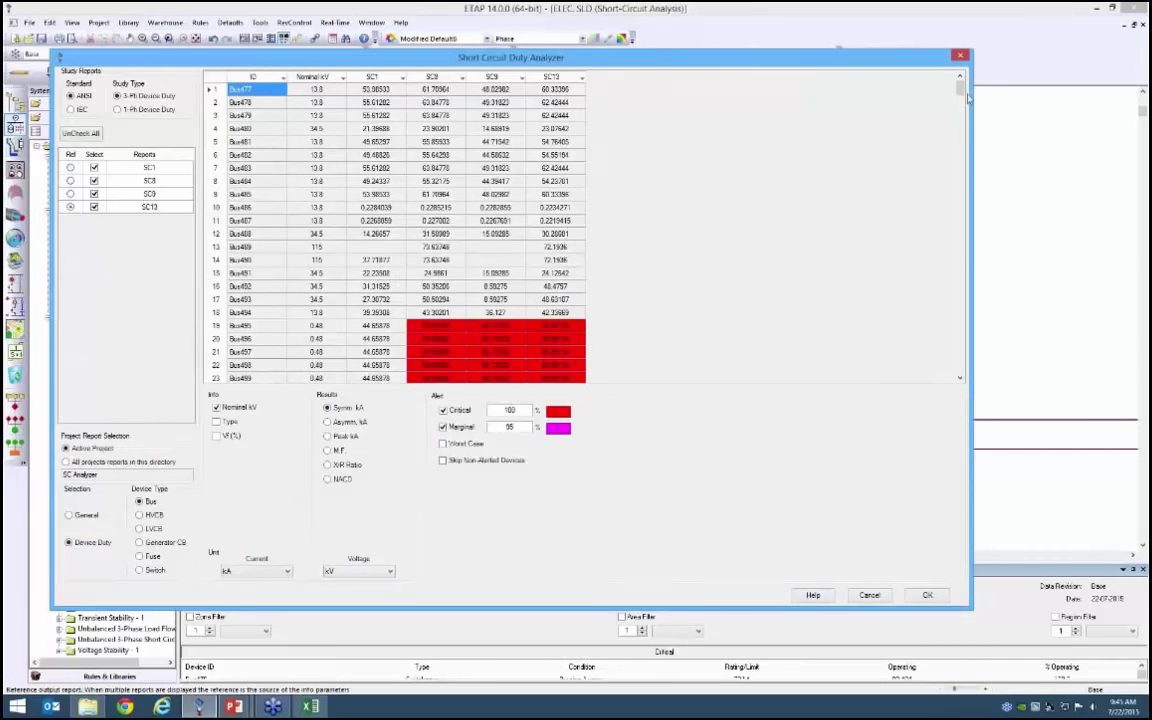
left_click(216, 436)
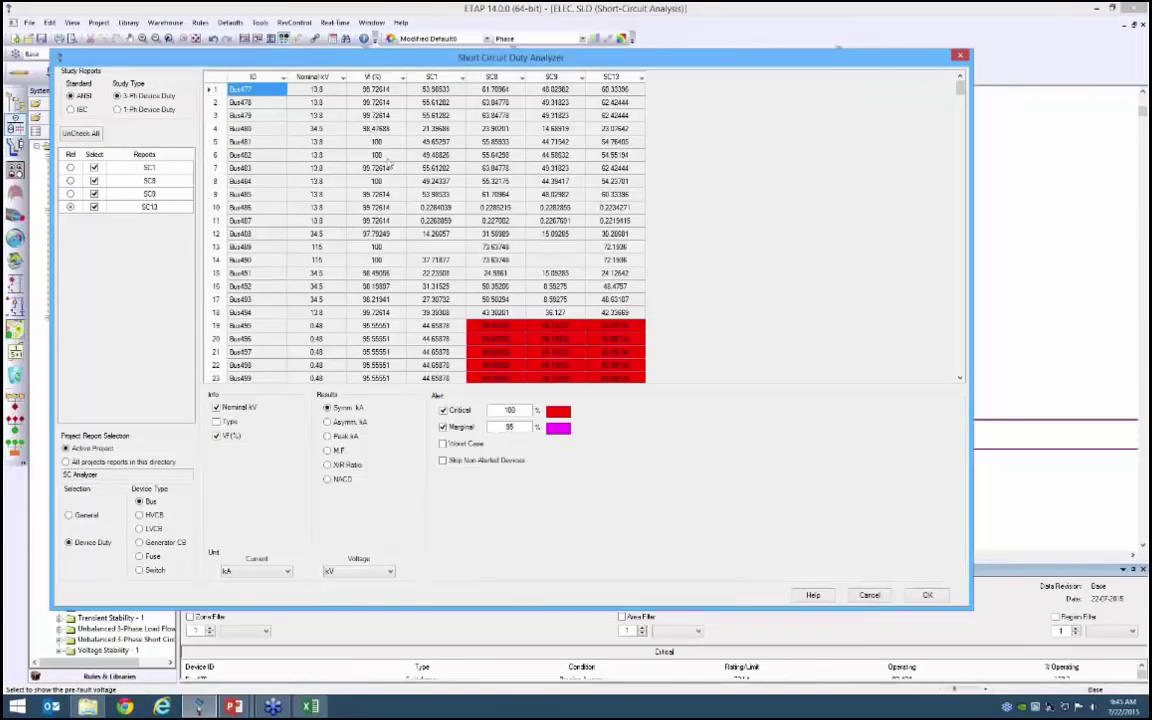
mouse_move(960, 90)
left_mouse_down()
mouse_move(976, 353)
mouse_move(972, 84)
left_mouse_up()
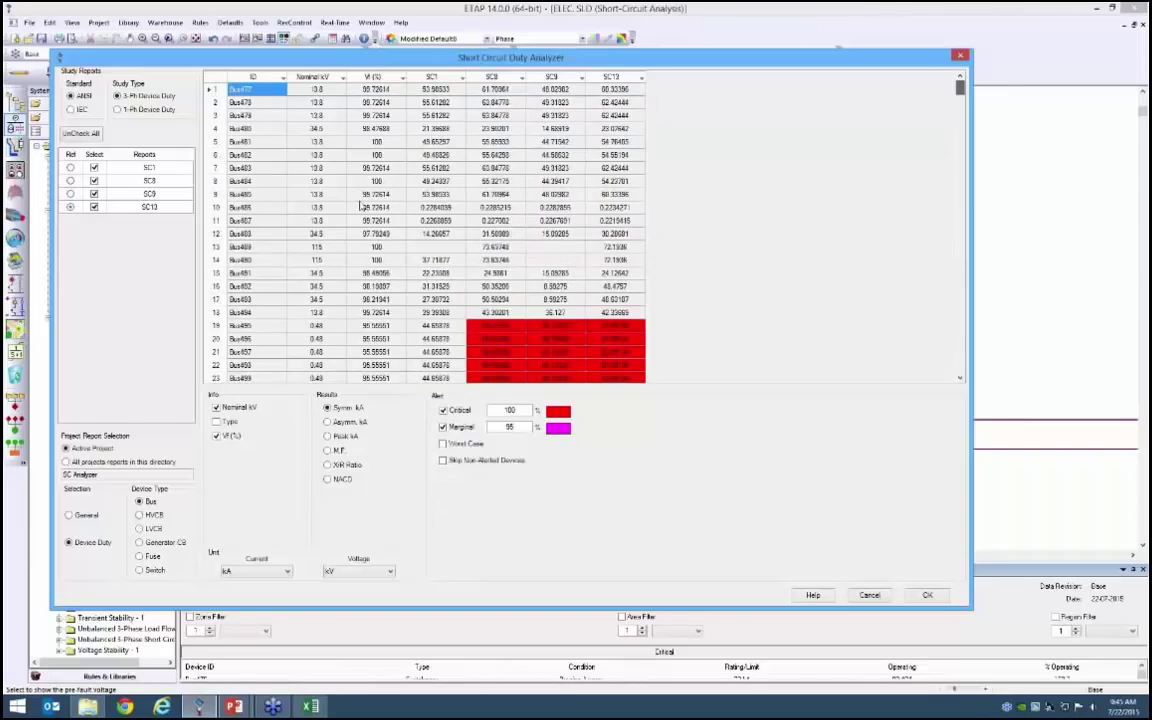
left_click(229, 423)
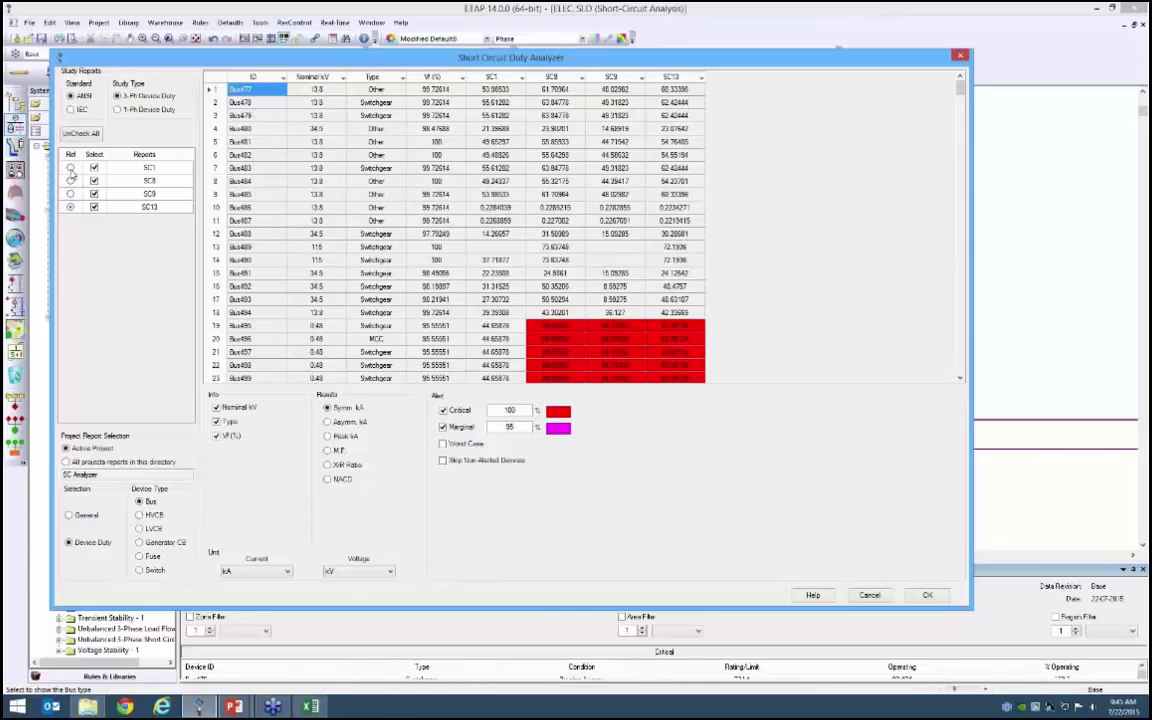
Compare the bus info values using SC1, SC8 and SC9 as reference reports, ending on SC13, and move the analyzer aside.
left_click(71, 168)
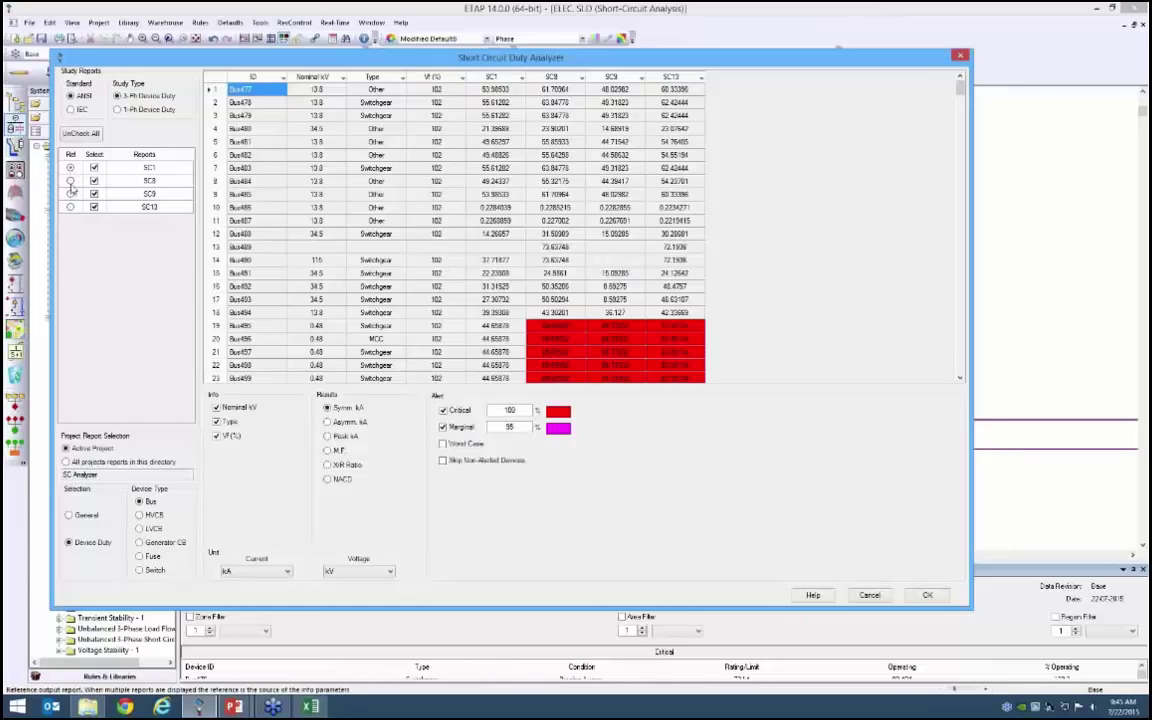
left_click(70, 180)
left_click(70, 194)
left_click_drag(690, 57, 774, 57)
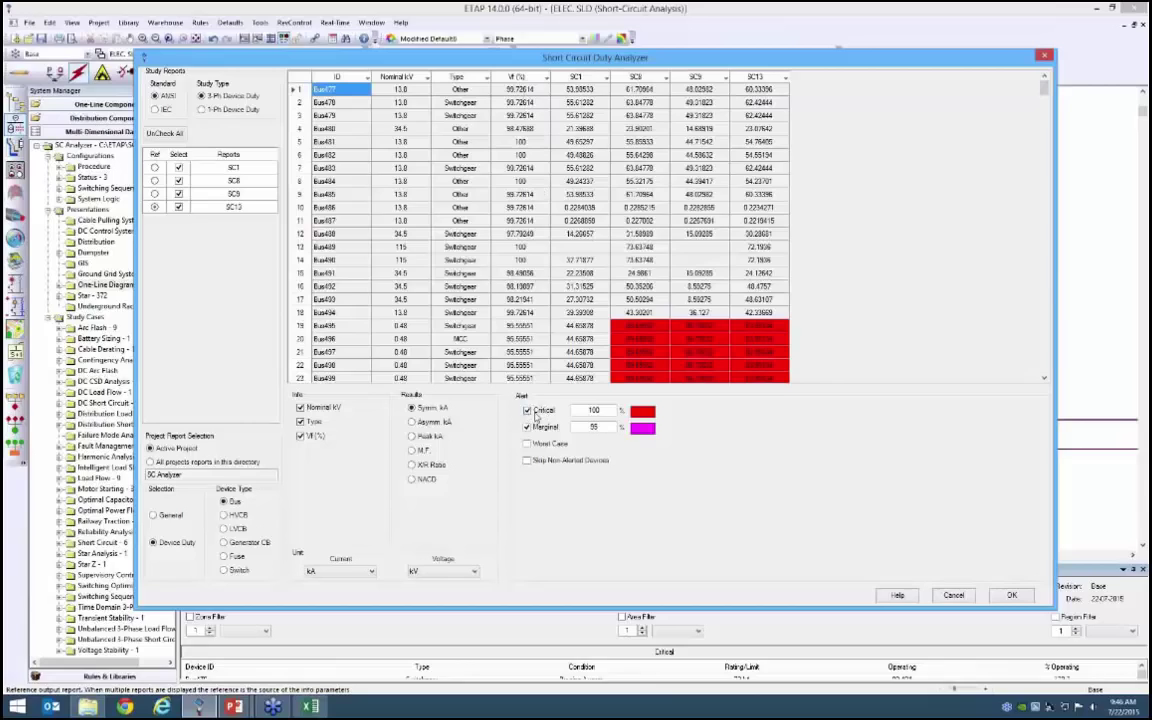
Examine the critical and marginal alert thresholds against the color-highlighted bus results further down the list.
double_click(595, 411)
left_click_drag(1044, 87, 1044, 114)
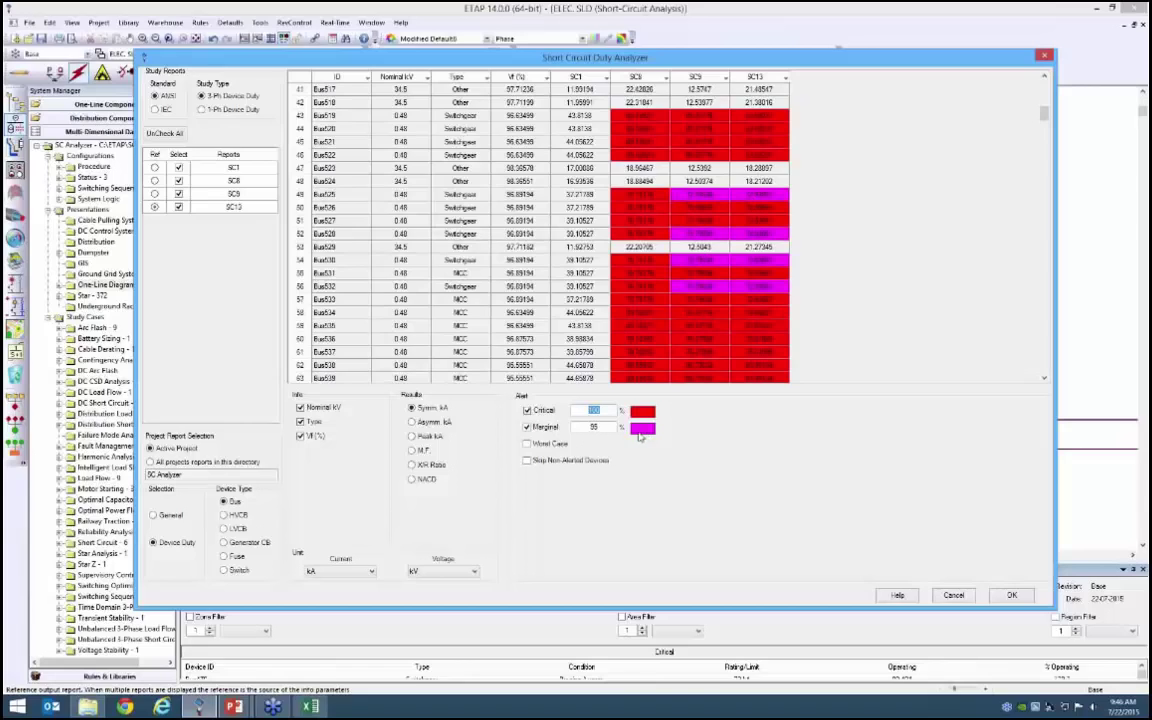
left_click(598, 427)
double_click(598, 427)
Skip the non-alerted devices in the bus results and make the analyzer window taller to list more alerted buses.
left_click(527, 461)
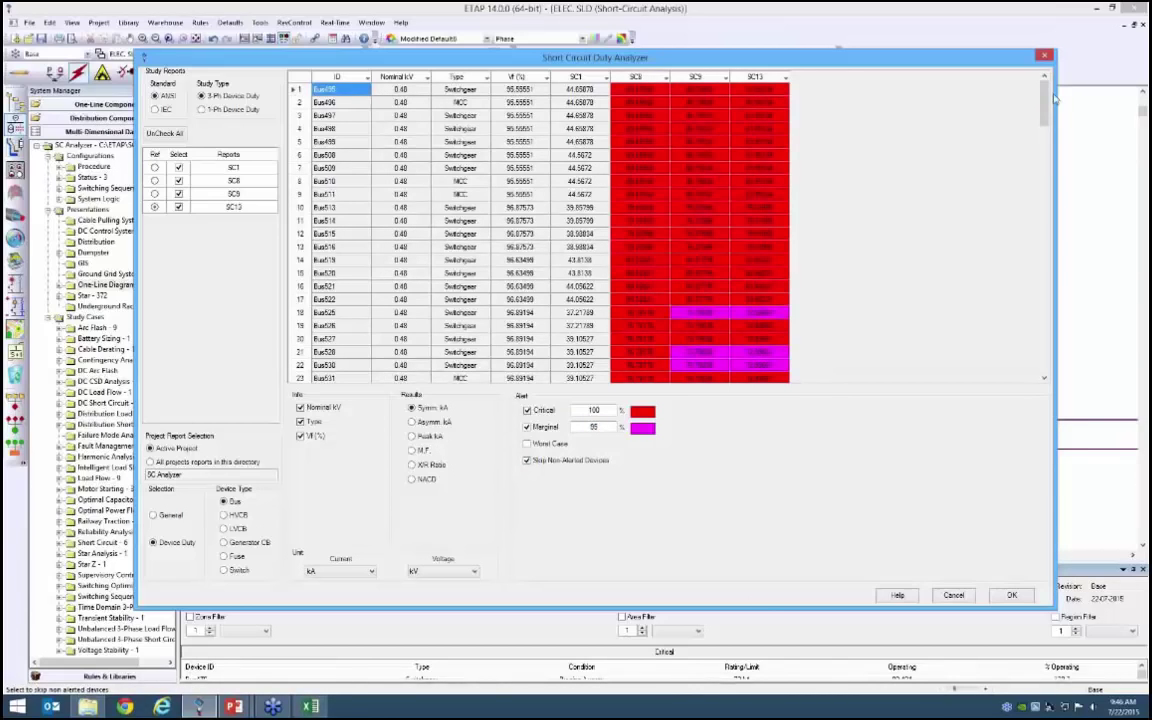
mouse_move(1054, 97)
left_mouse_down()
mouse_move(1056, 335)
mouse_move(1046, 95)
left_mouse_up()
left_click_drag(824, 609, 822, 659)
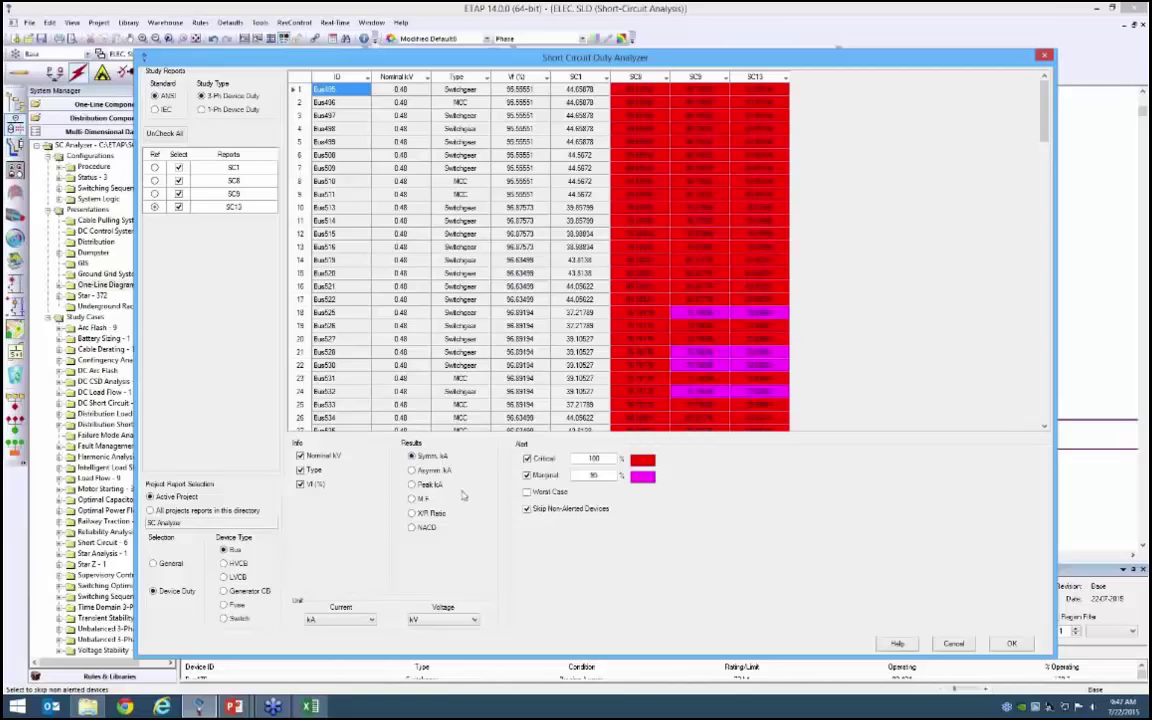
Compare the Asymm. kA, Peak kA, M.F., X/R Ratio and NACD results for the buses across the four ANSI reports.
key("Down")
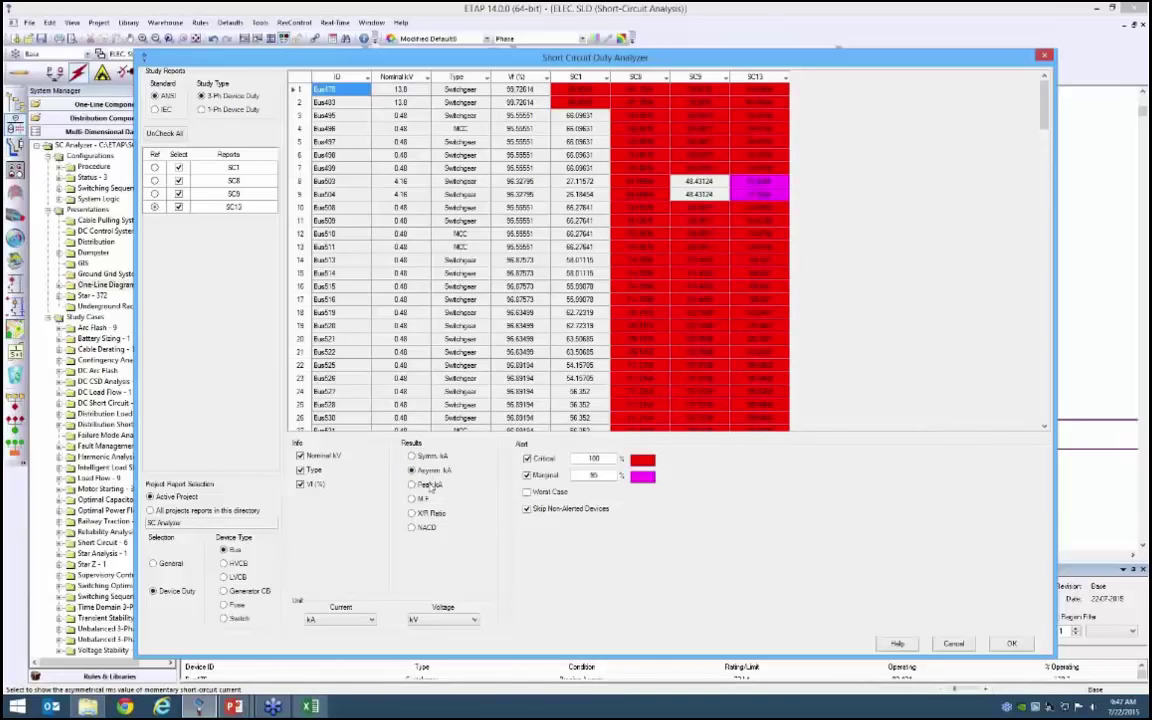
key("Down")
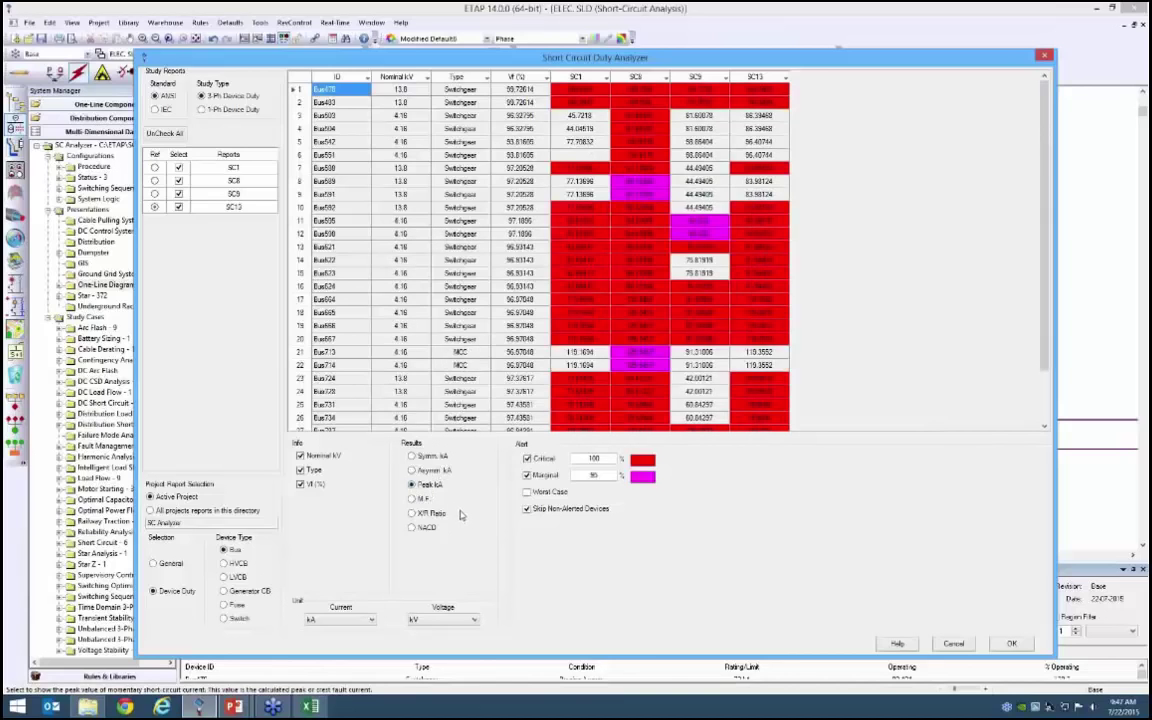
key("Down")
key("Down")
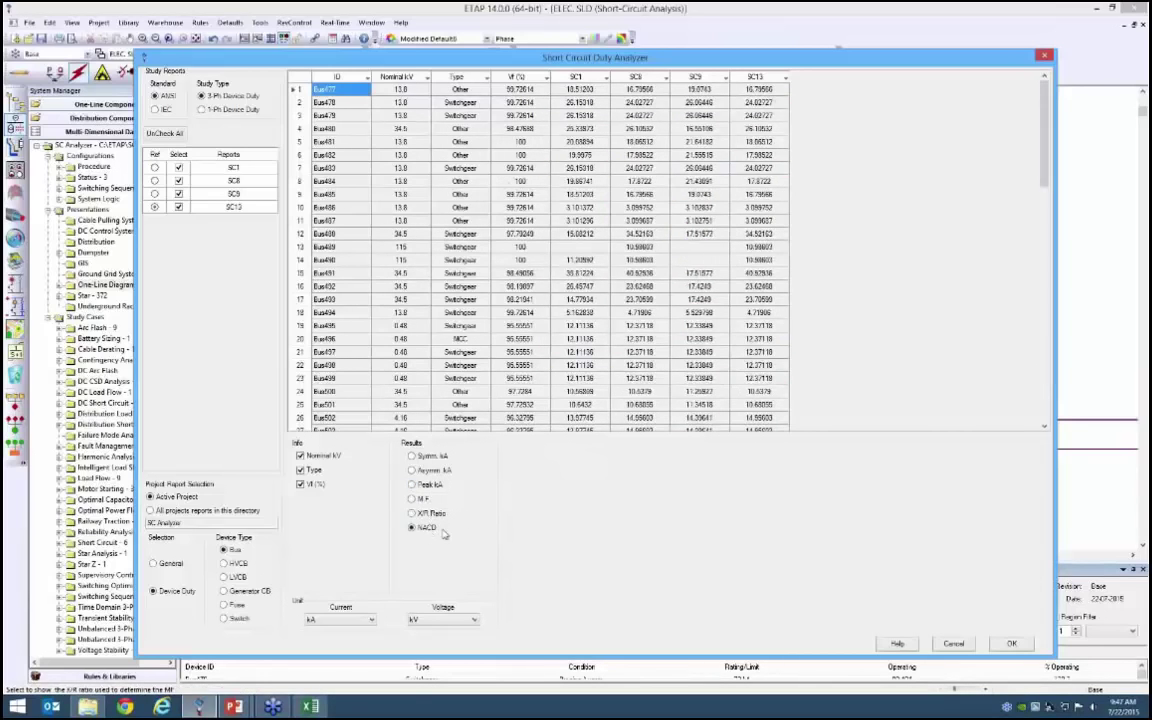
left_click(427, 529)
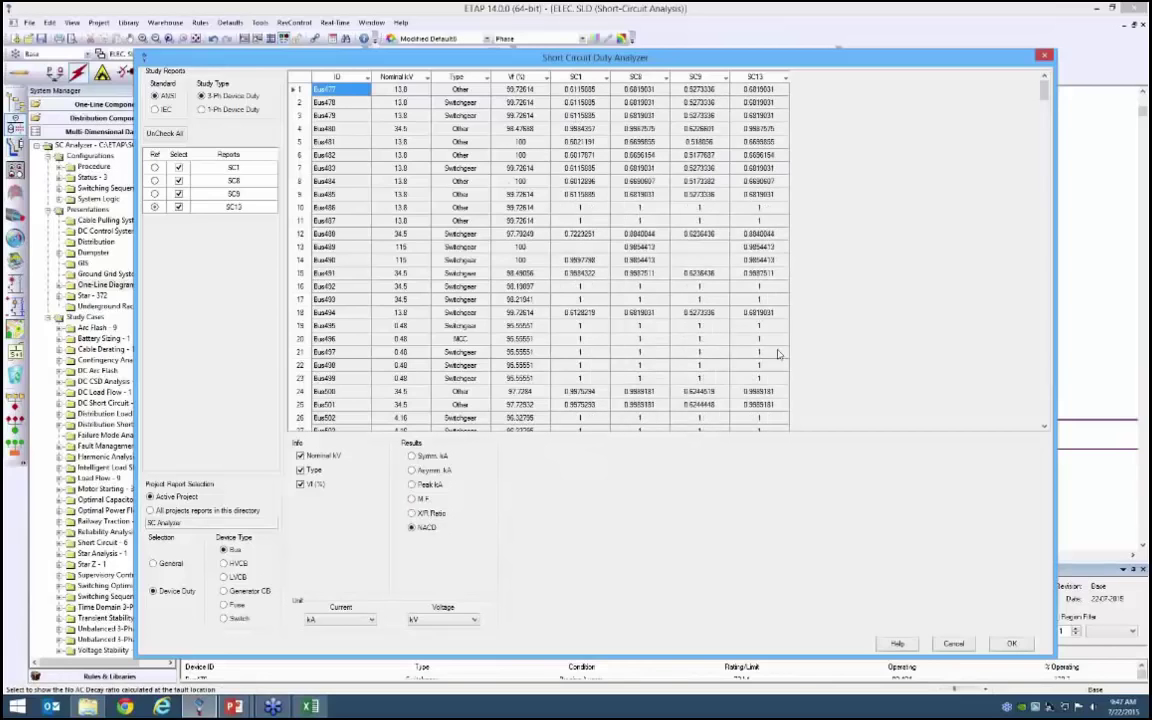
left_click(1046, 167)
left_click_drag(1046, 167, 940, 80)
Display the HVCB device duty results with the Type, Rated Int. kA, CPT (Cycle) and Bus columns added.
left_click(238, 564)
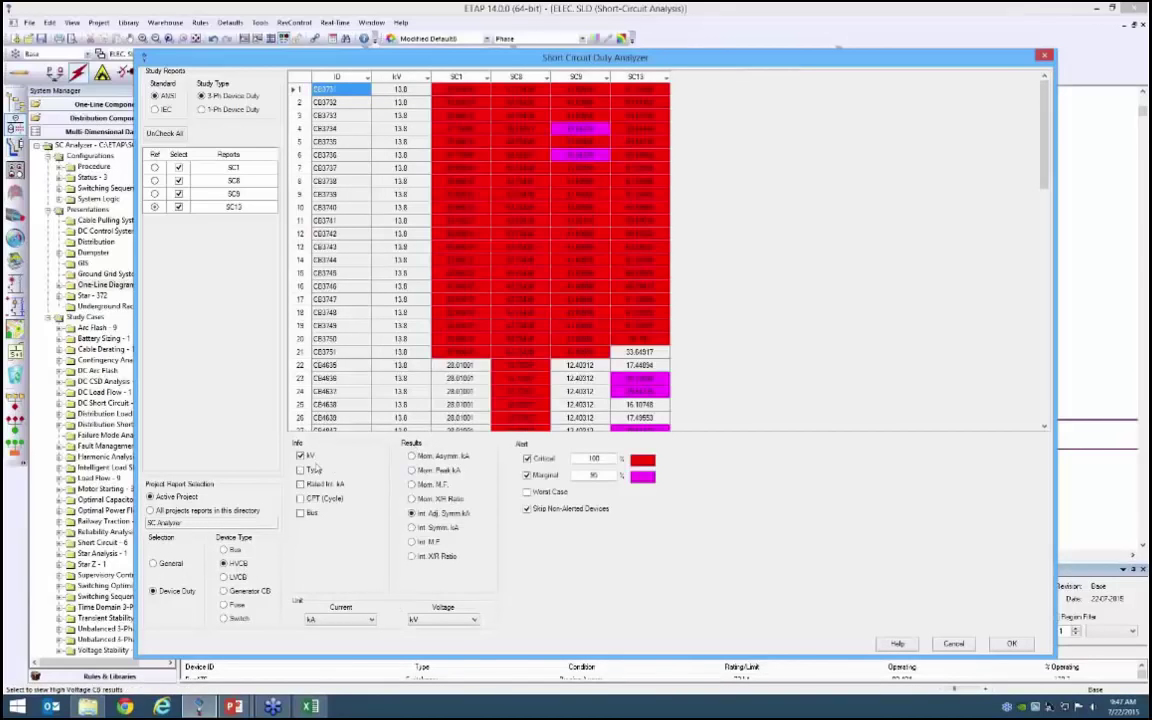
left_click(301, 469)
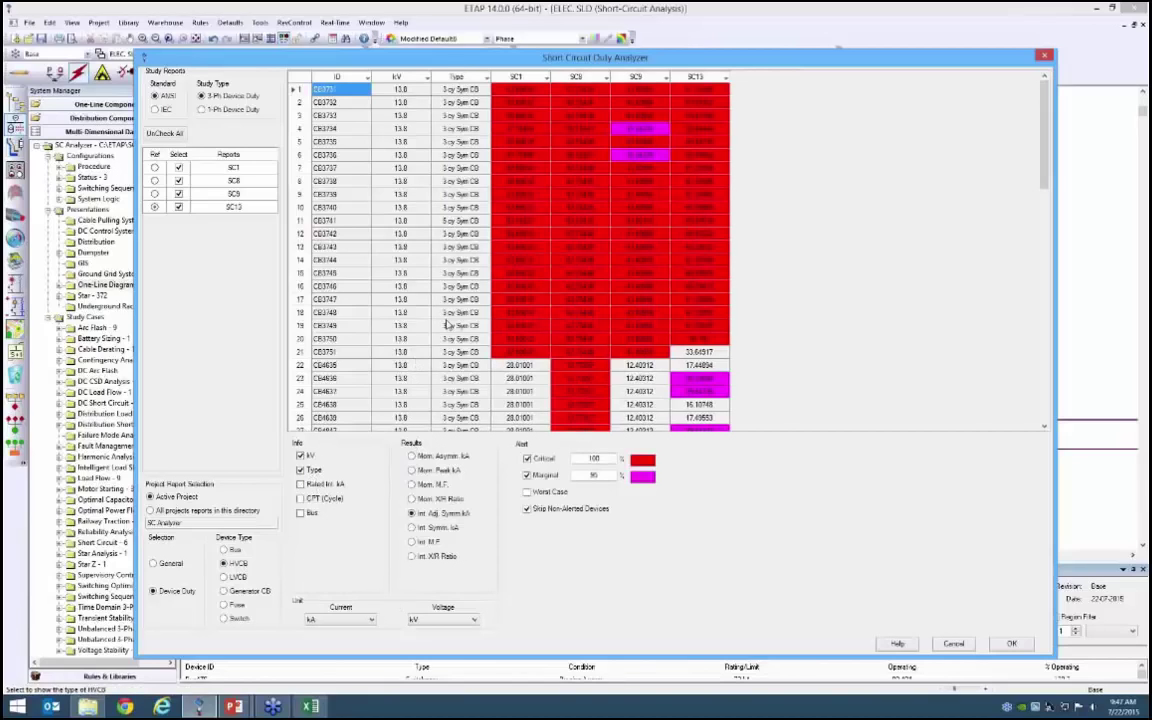
left_click(331, 487)
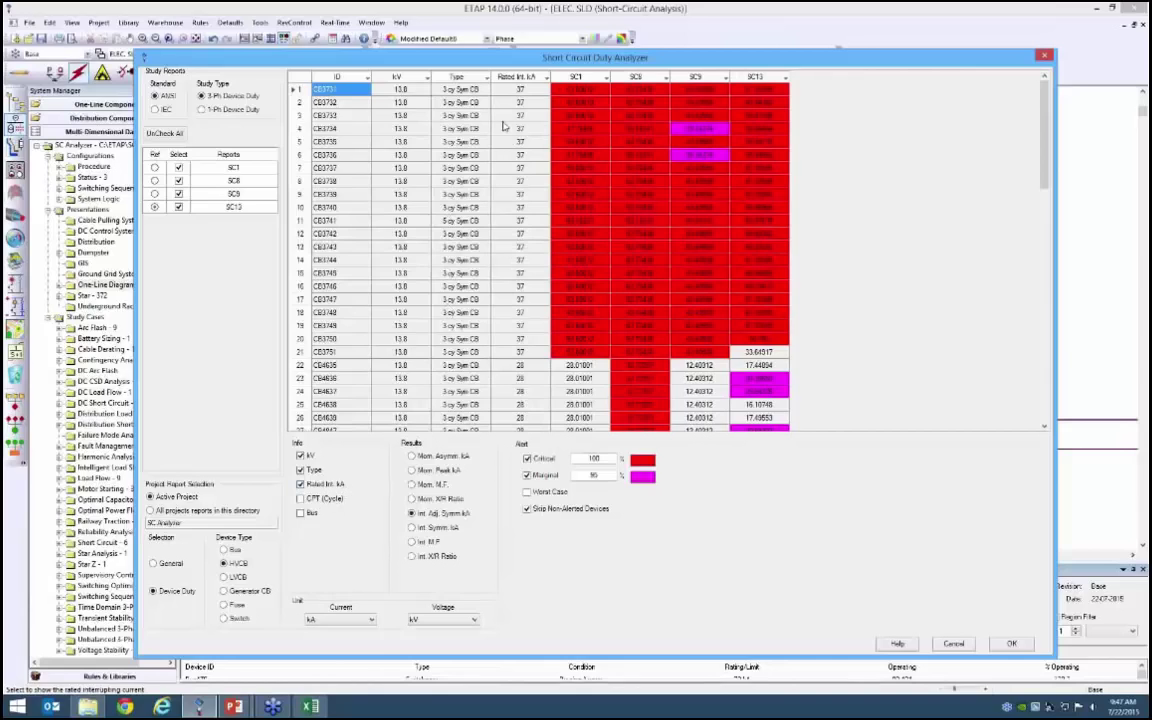
left_click(300, 498)
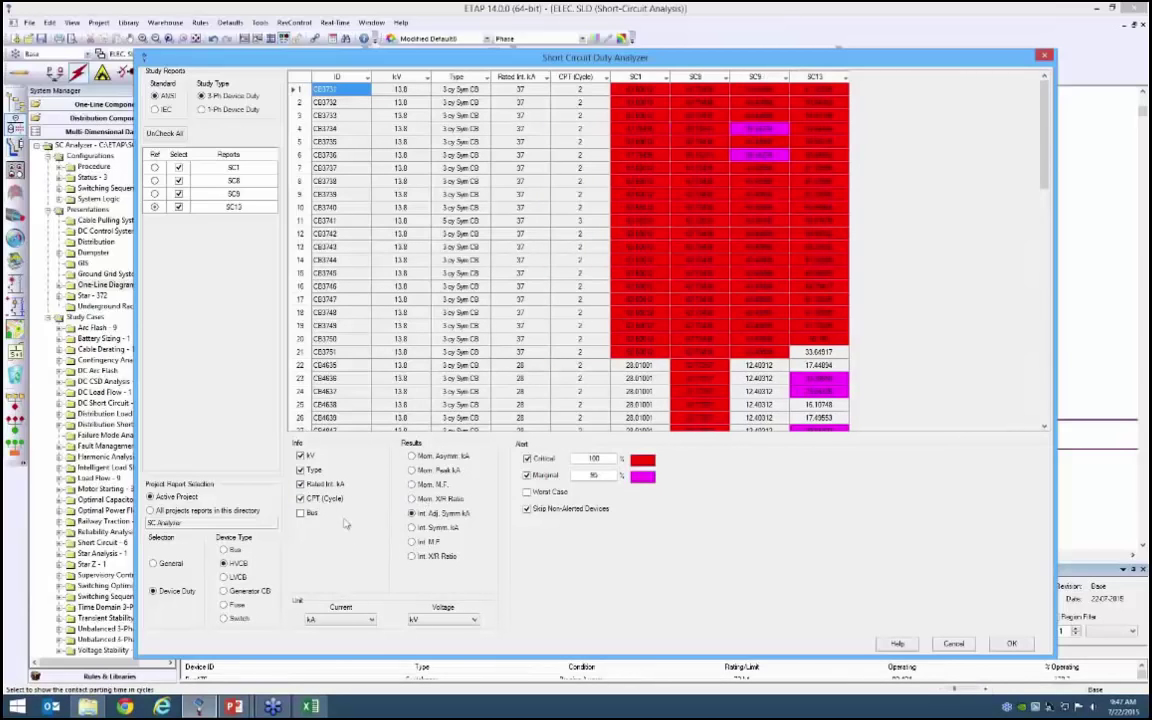
left_click(311, 514)
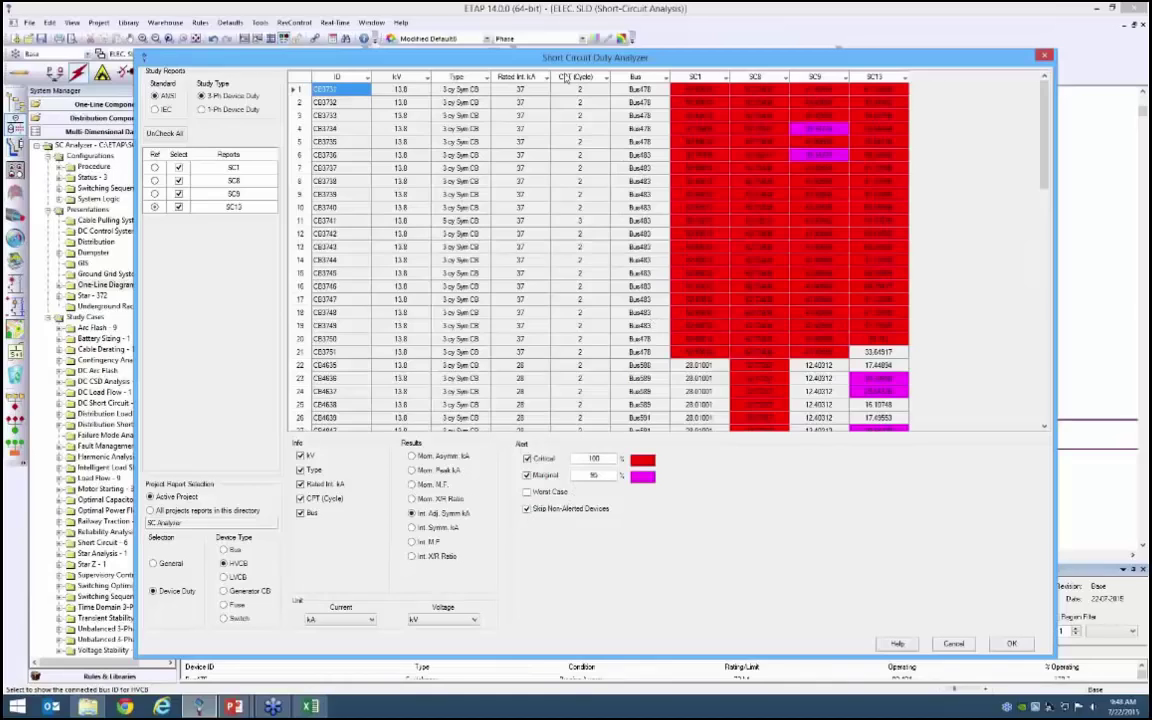
Include the non-alerted high-voltage breakers, inspect CB3731's worst-case Int. Adj. Symm. kA and output report, and return to the per-report comparison.
left_click(527, 510)
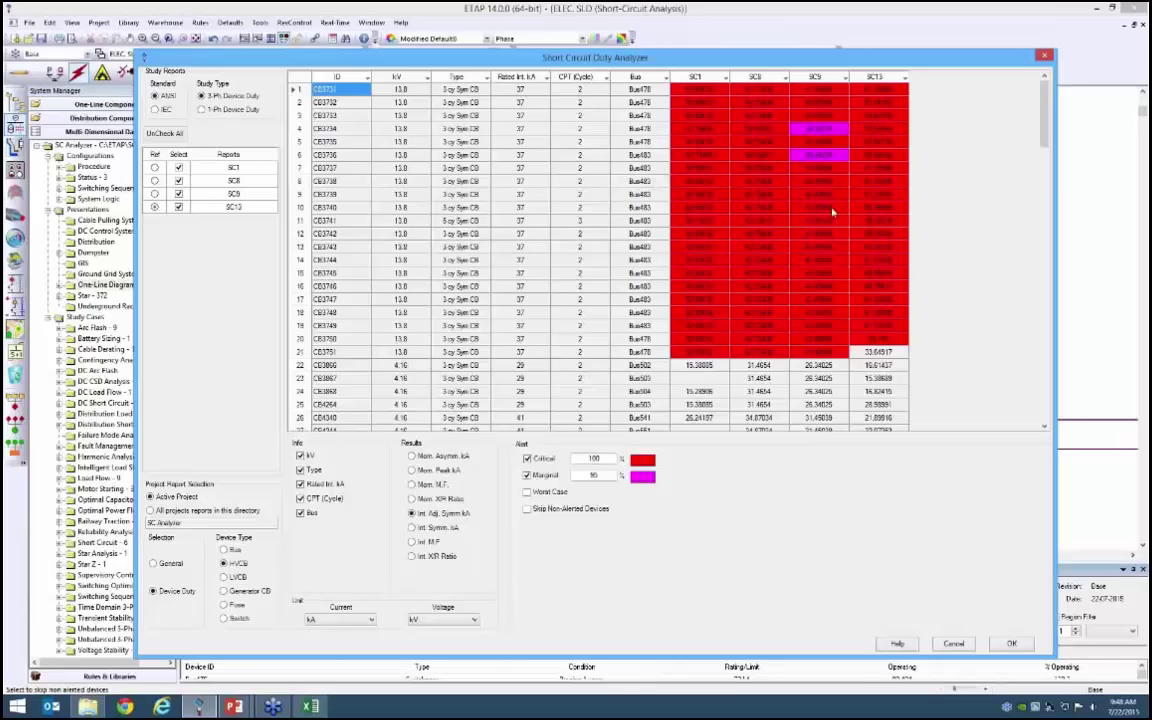
left_click(527, 493)
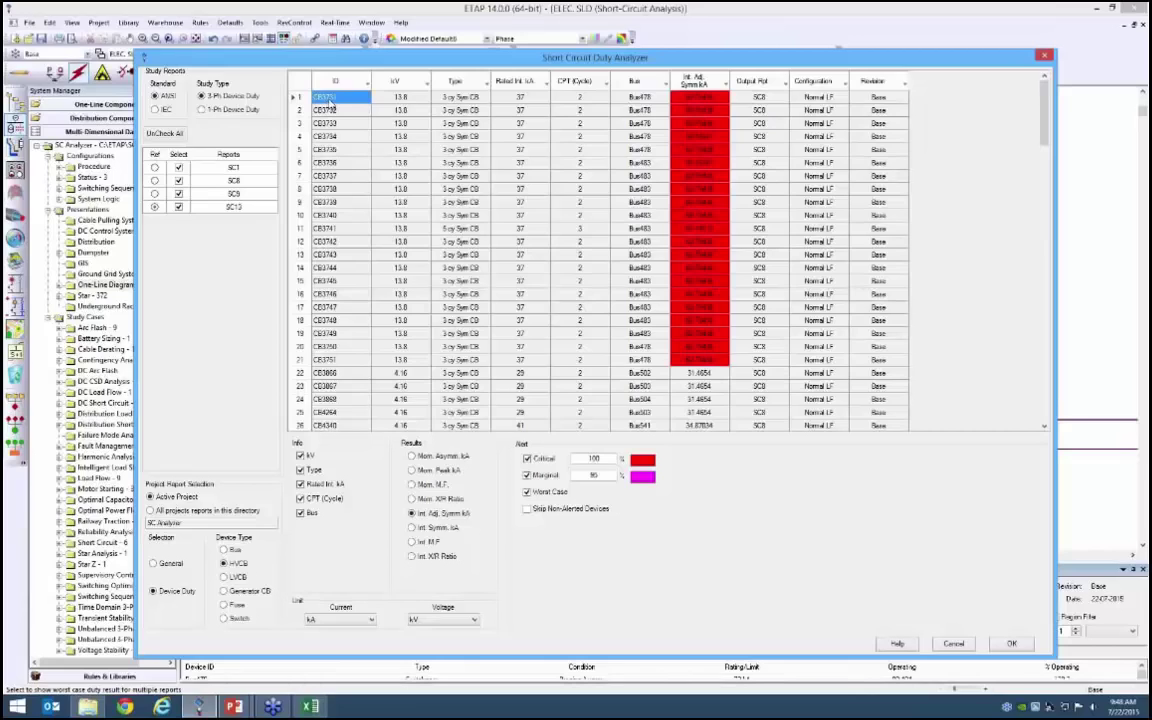
left_click(692, 98)
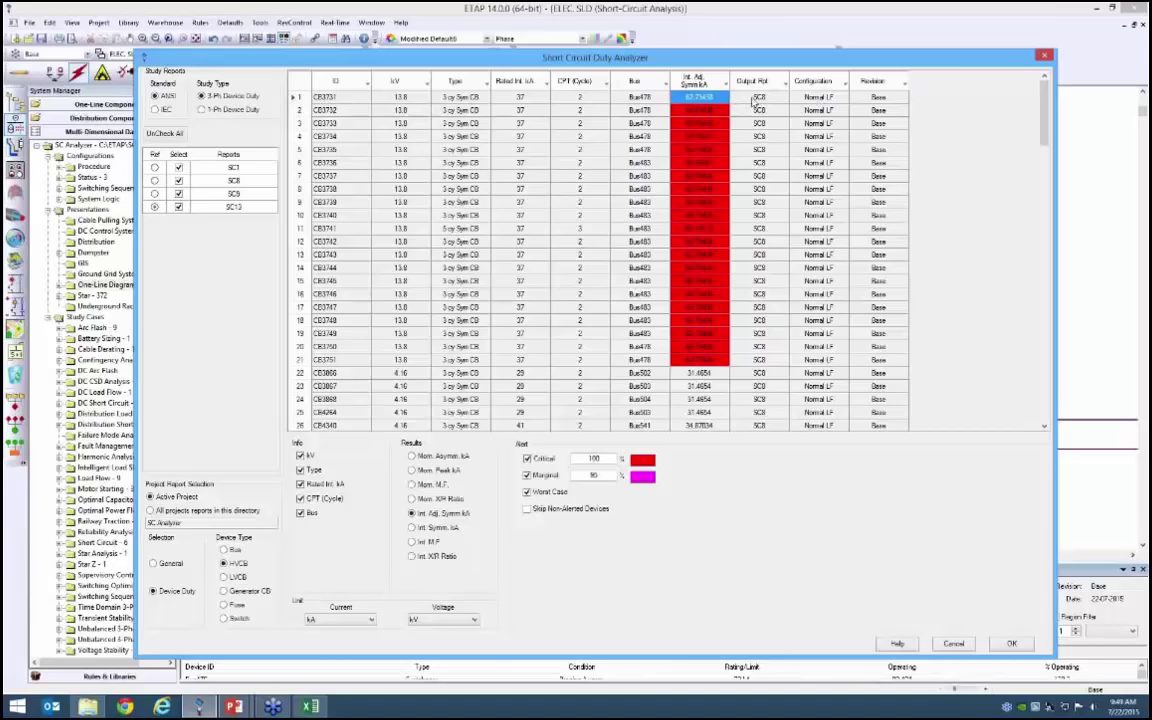
key("Right")
left_click_drag(1045, 140, 1035, 105)
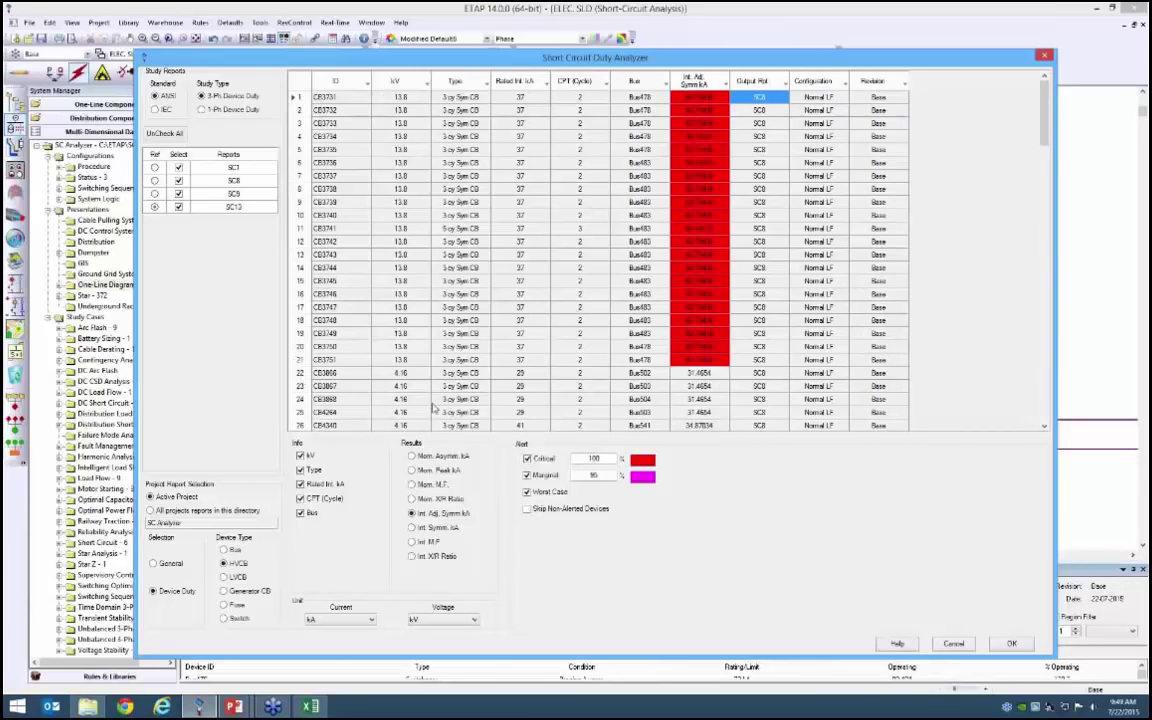
left_click(532, 493)
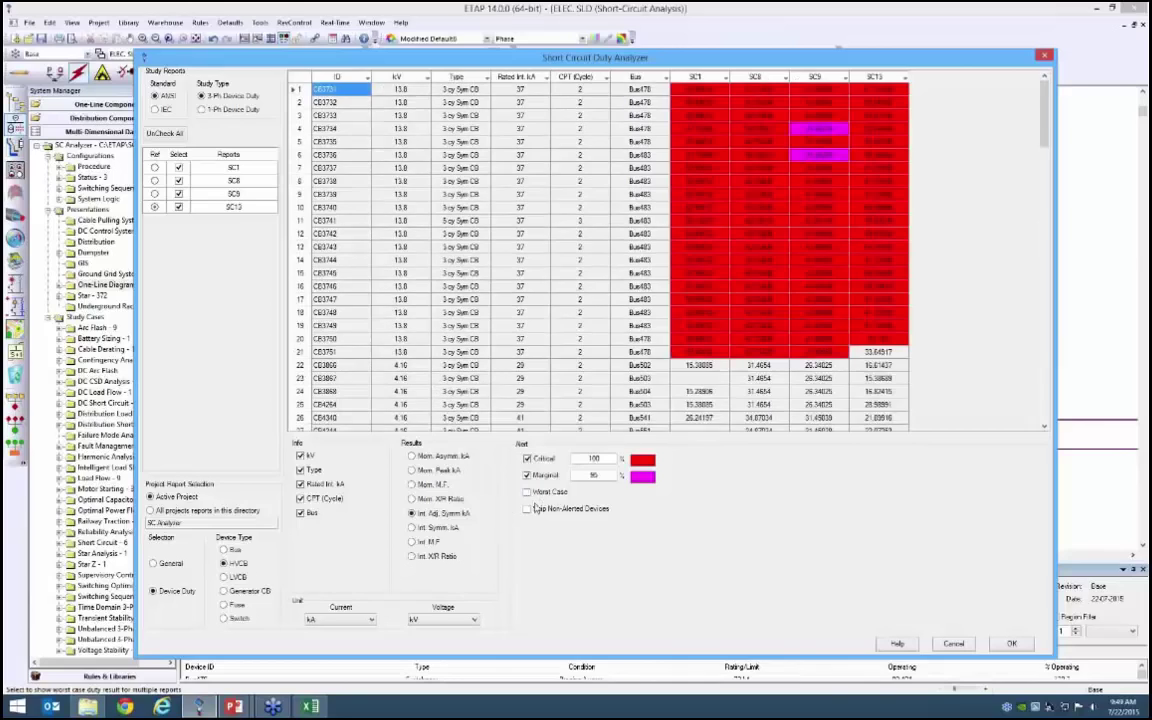
Switch to the general settings of the IEC reports and compare their study types, configurations, X/R methods, Cmax settings and c factors.
left_click(155, 109)
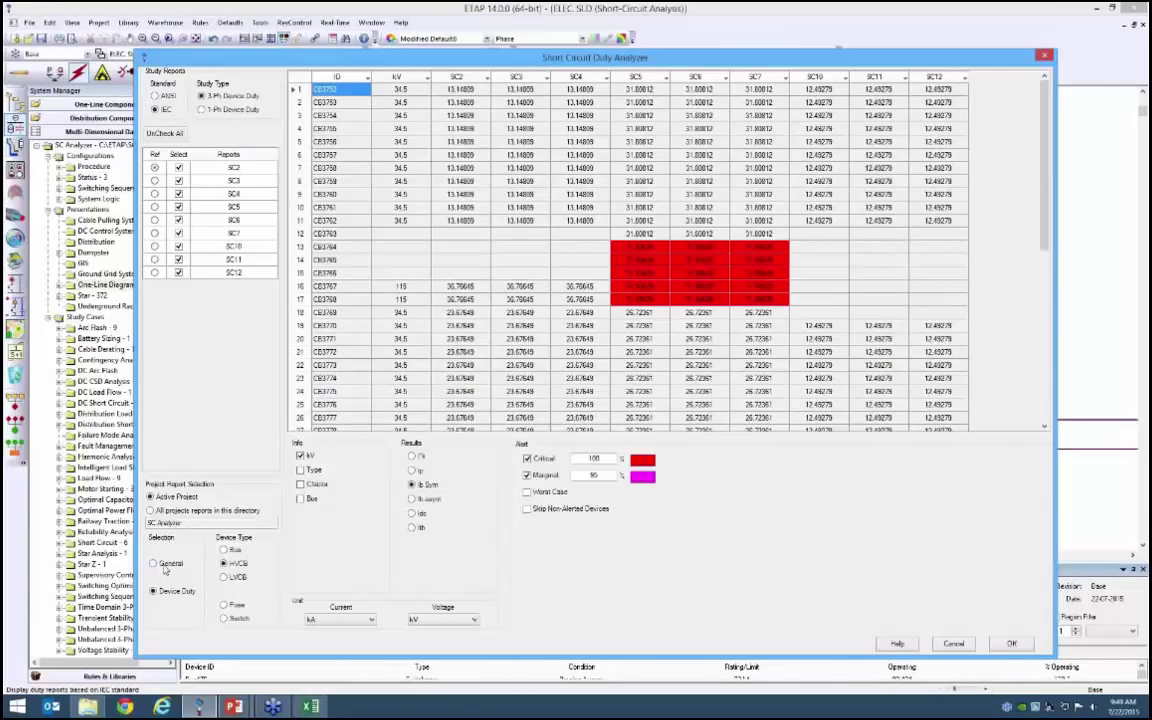
left_click(165, 566)
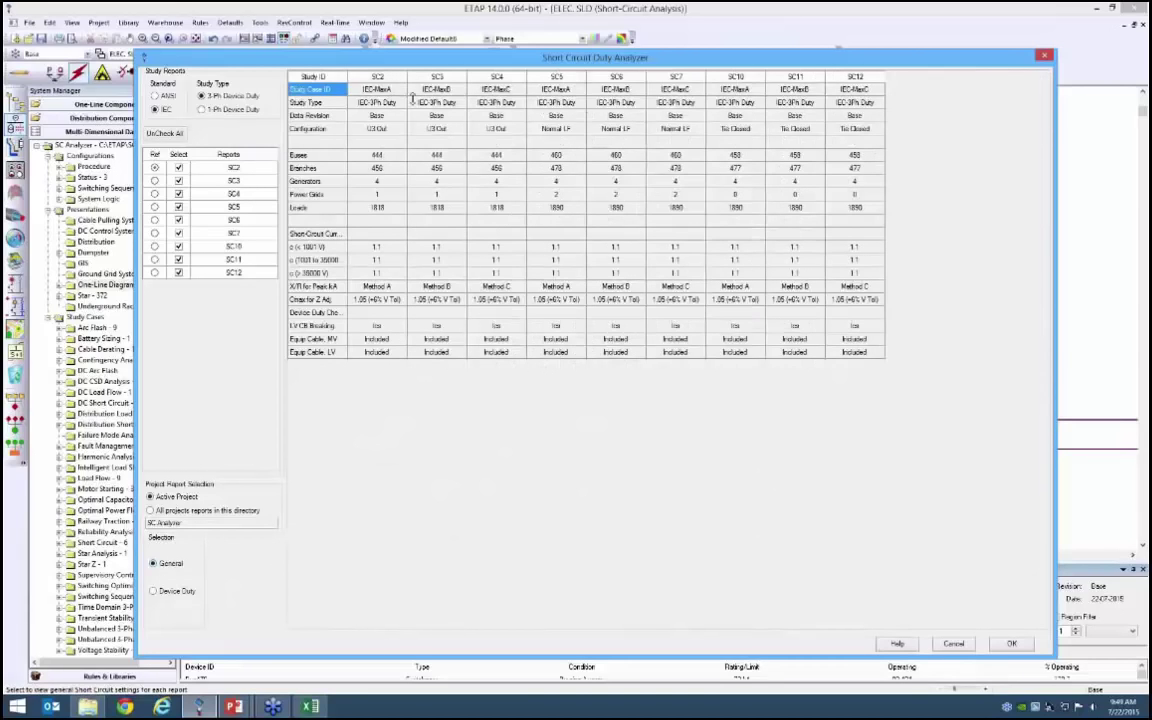
left_click_drag(383, 104, 855, 103)
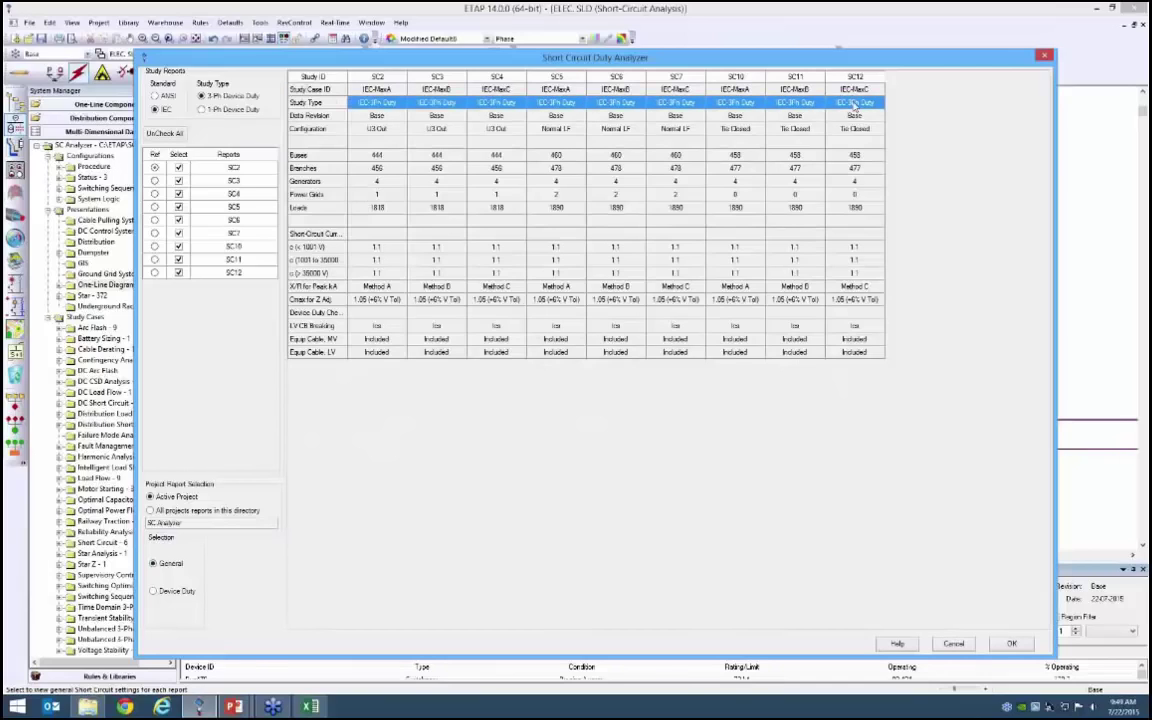
left_click_drag(345, 129, 840, 130)
left_click_drag(388, 289, 859, 300)
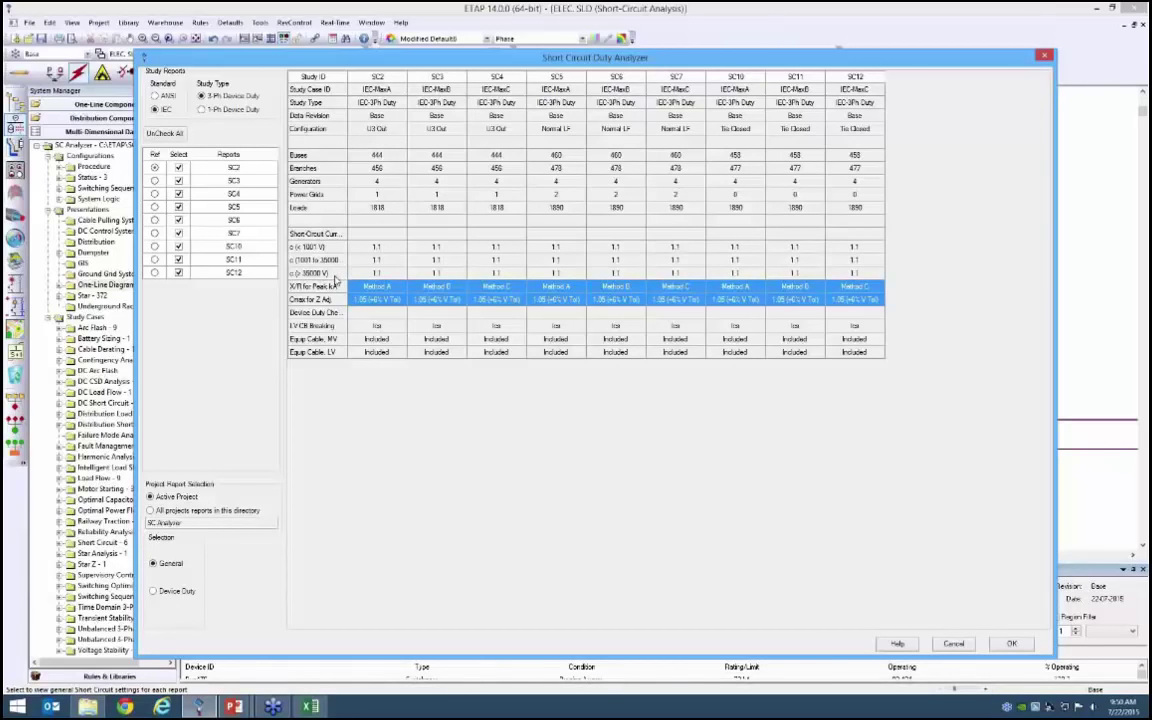
left_click_drag(300, 242, 347, 280)
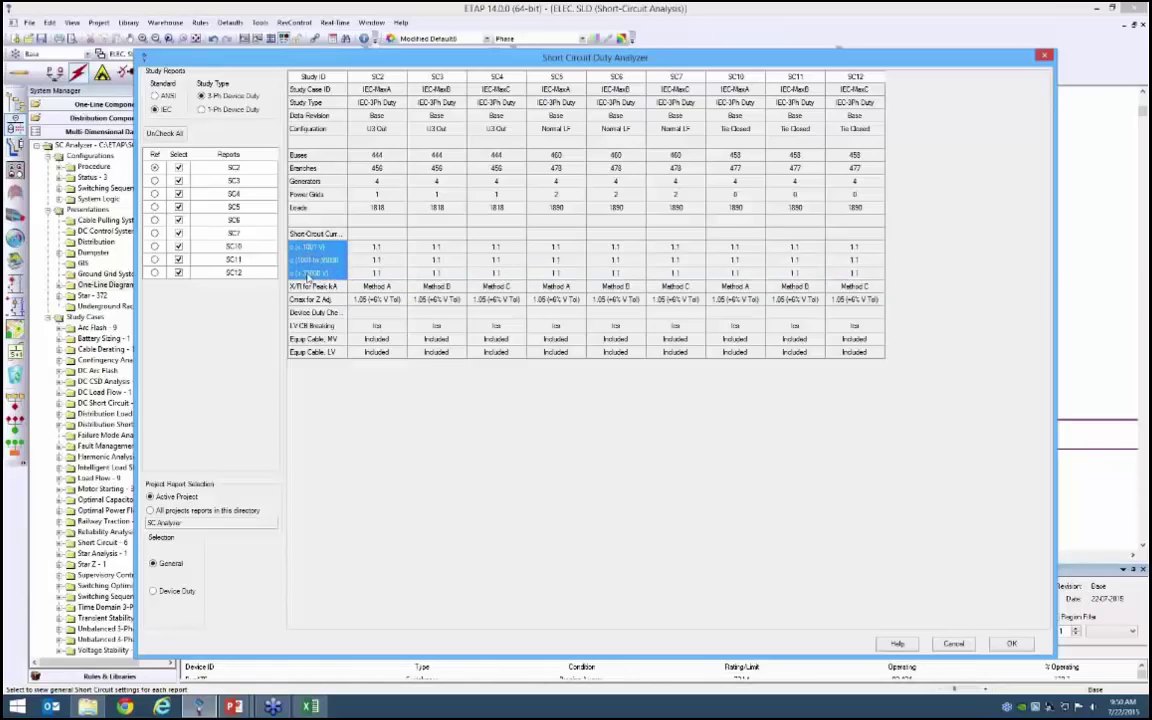
left_click_drag(334, 241, 856, 272)
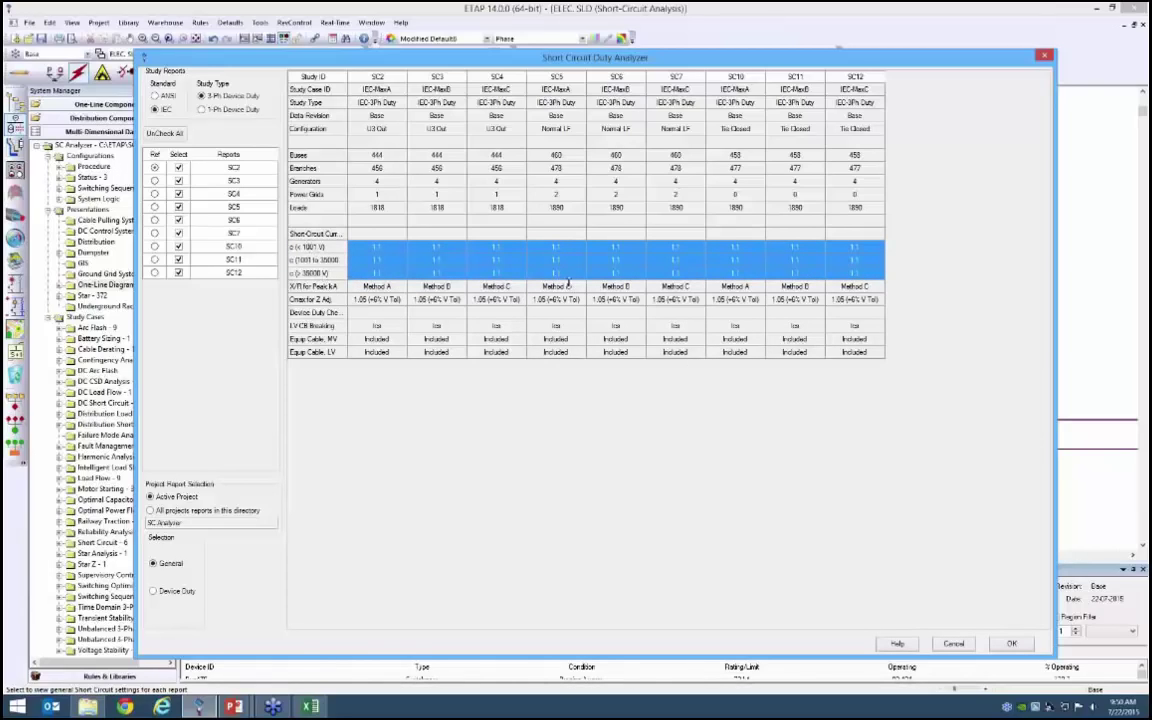
Return to the IEC device duty results, glance at the buses, and list the HVCBs with Type, Cfactor and Bus columns.
left_click(154, 592)
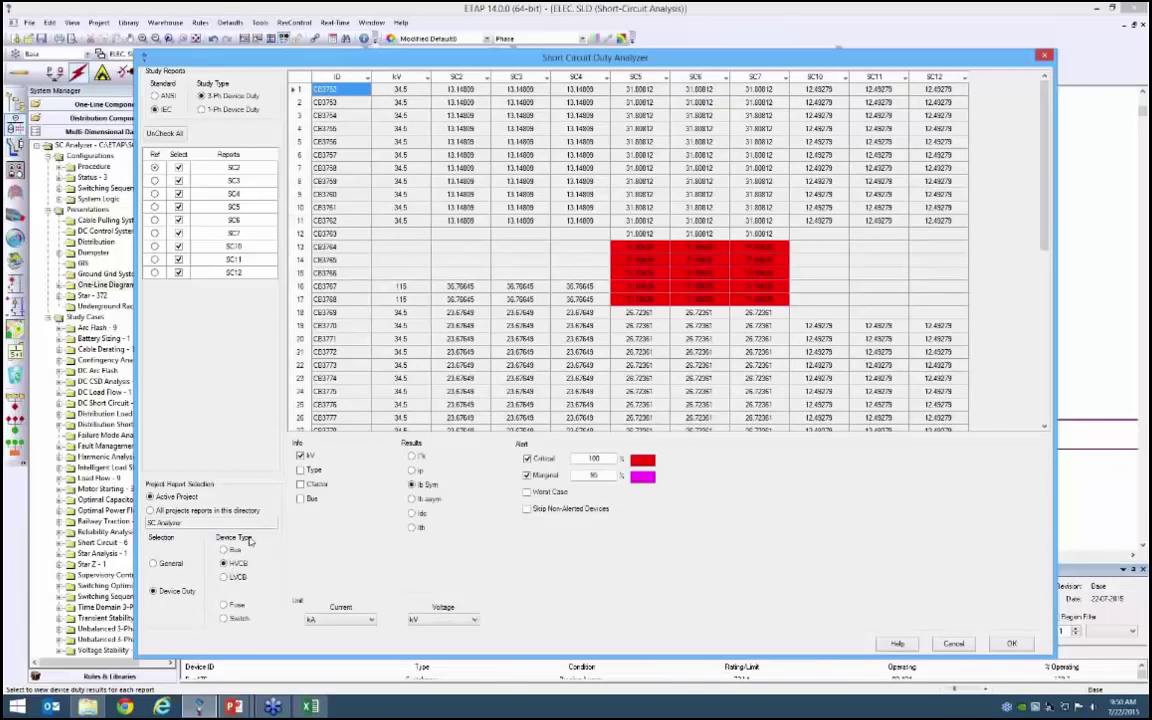
left_click(224, 550)
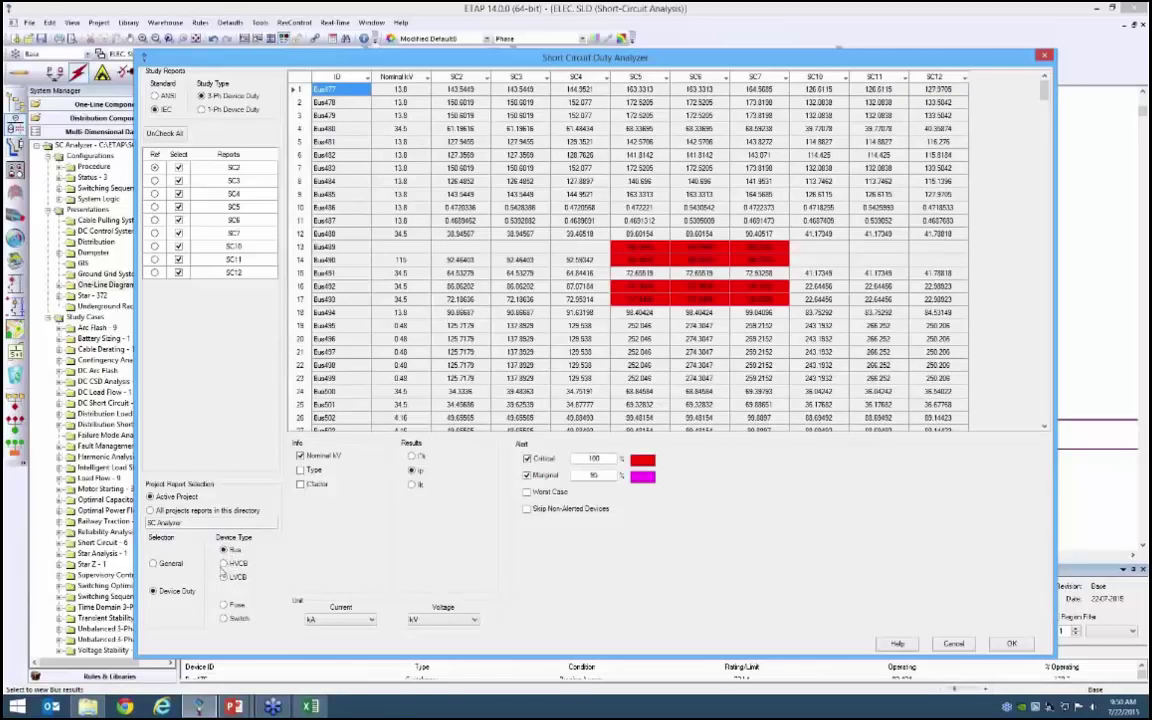
left_click(224, 563)
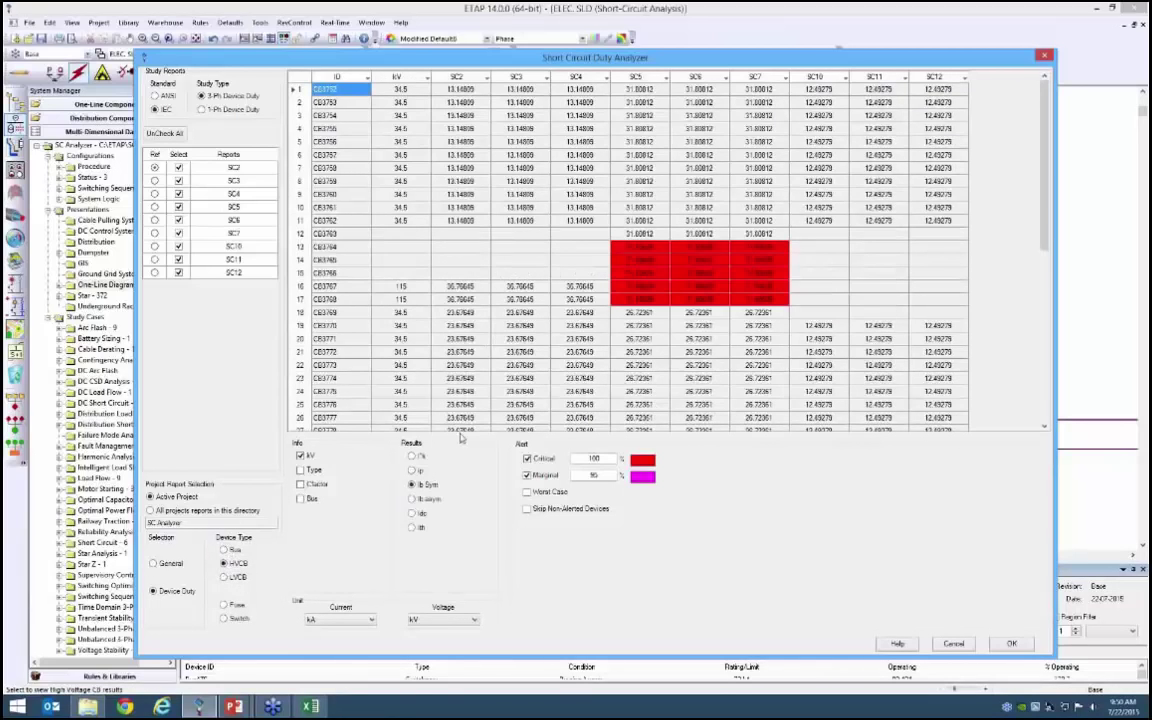
left_click(301, 469)
left_click(300, 484)
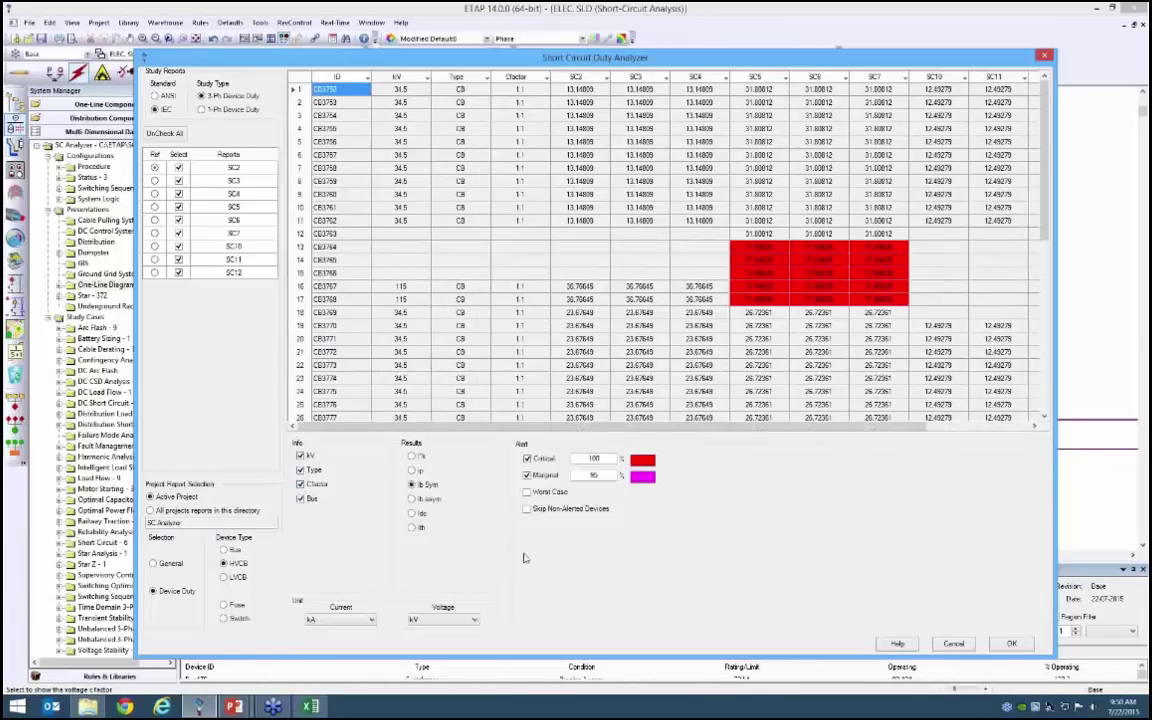
left_click(300, 498)
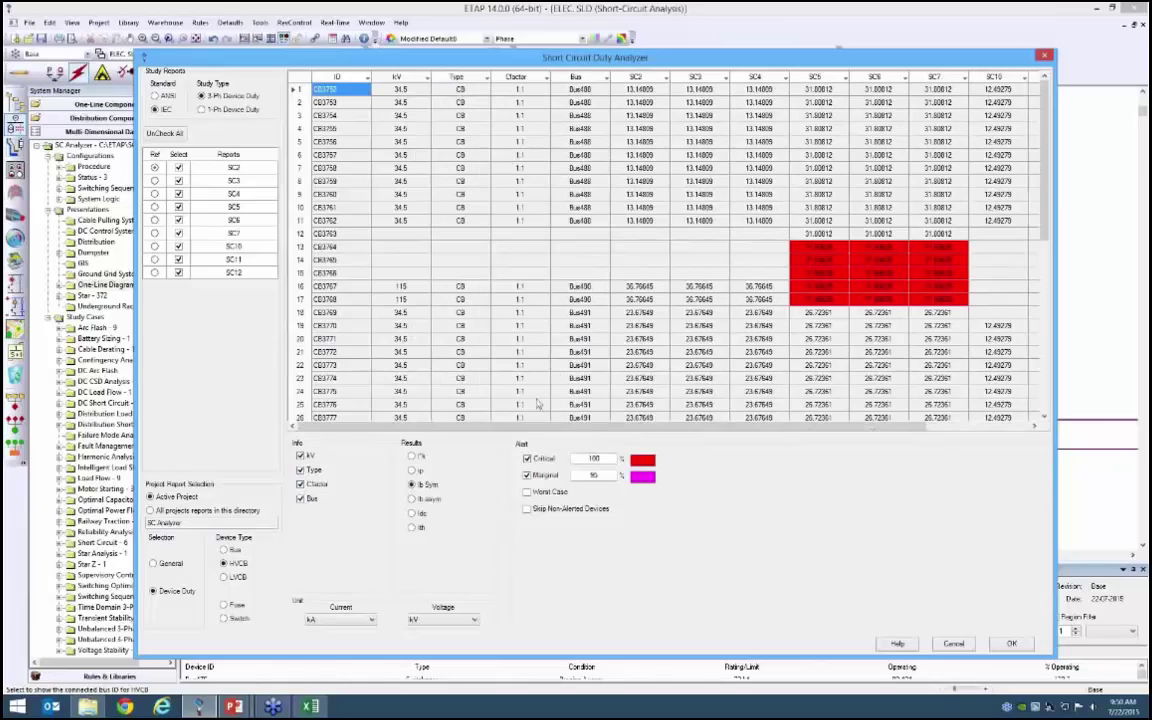
Compare the I"k, Ib sym, Idc and Ith results of the high-voltage breakers, returning to I"k for all reports up to SC12.
left_click(413, 457)
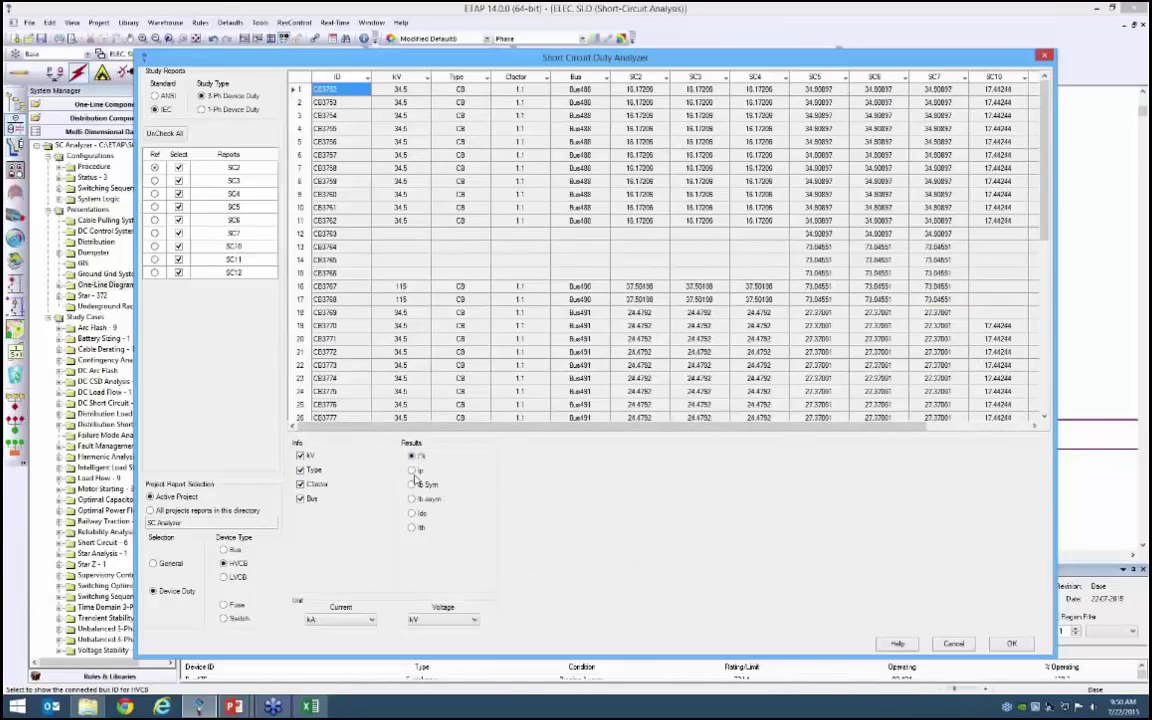
left_click(412, 484)
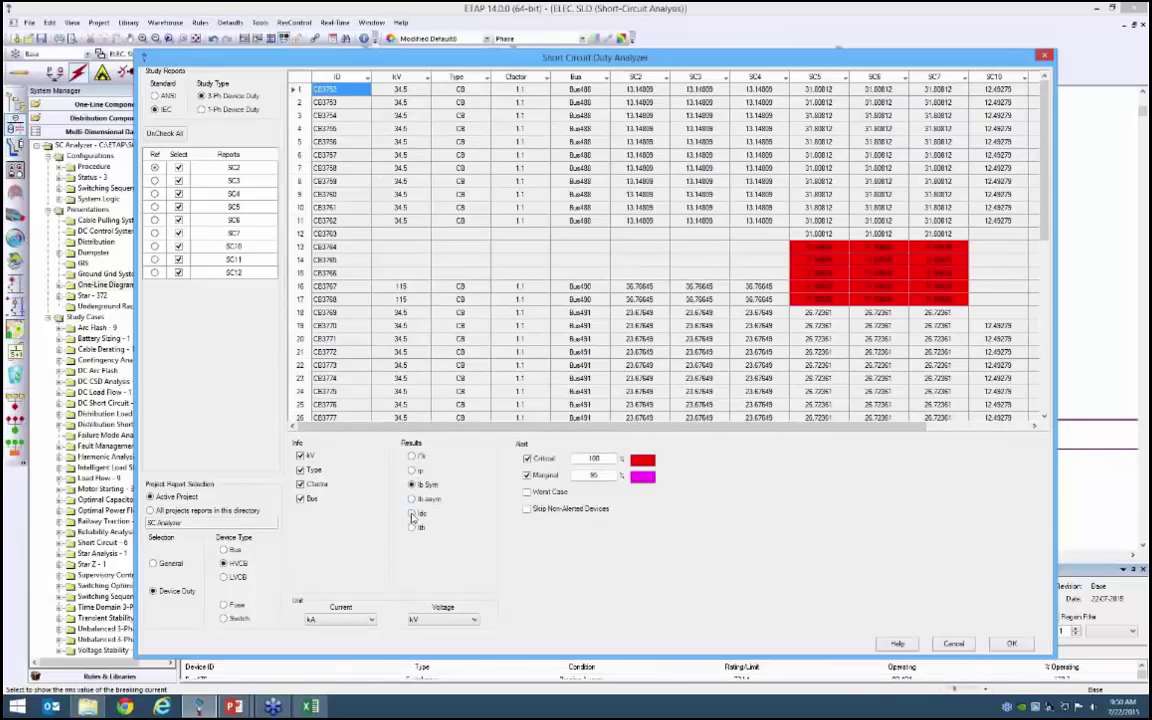
left_click(412, 514)
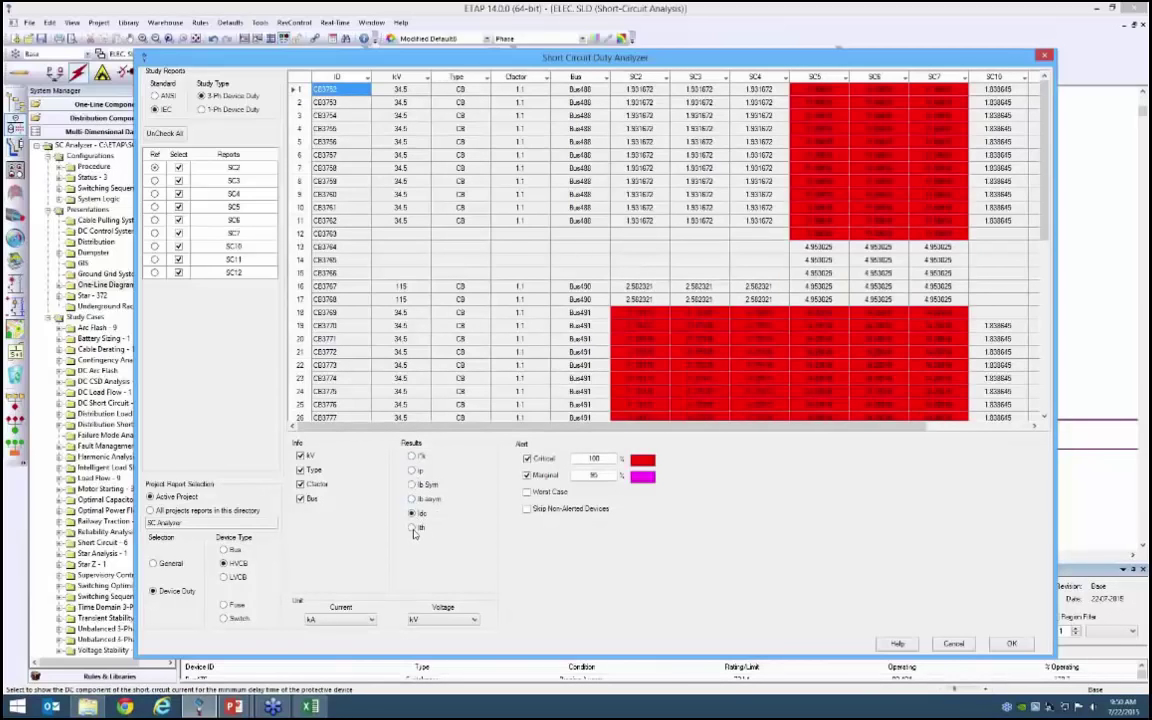
left_click(413, 528)
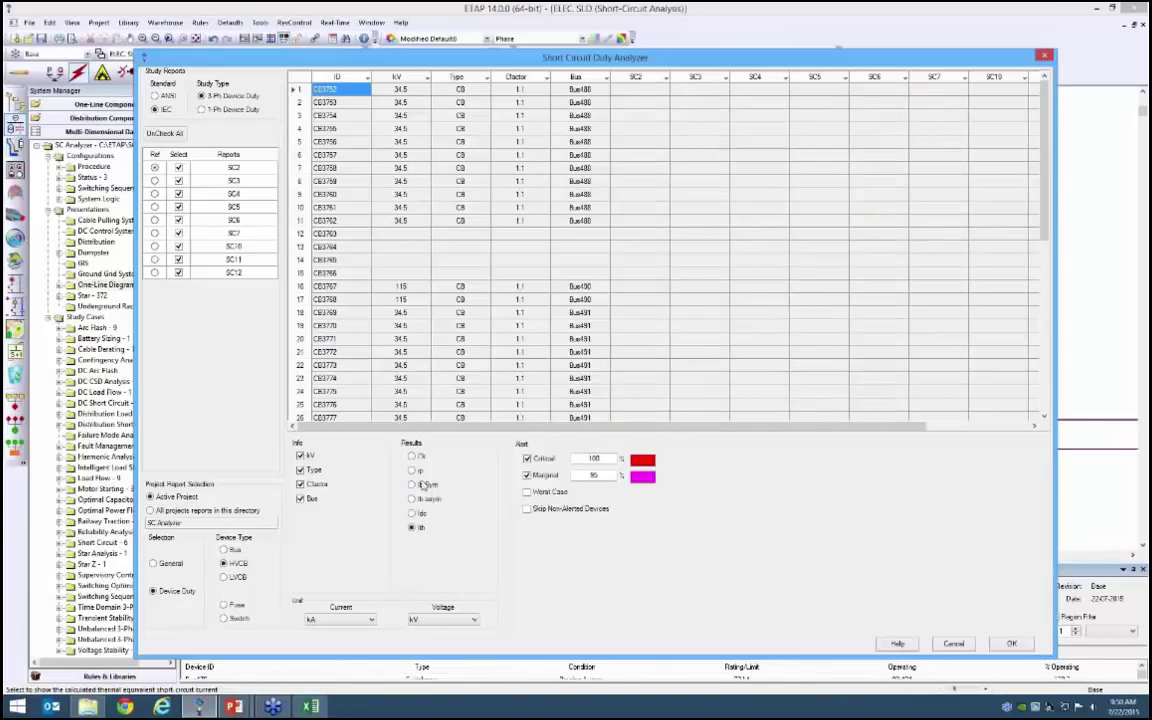
left_click(412, 457)
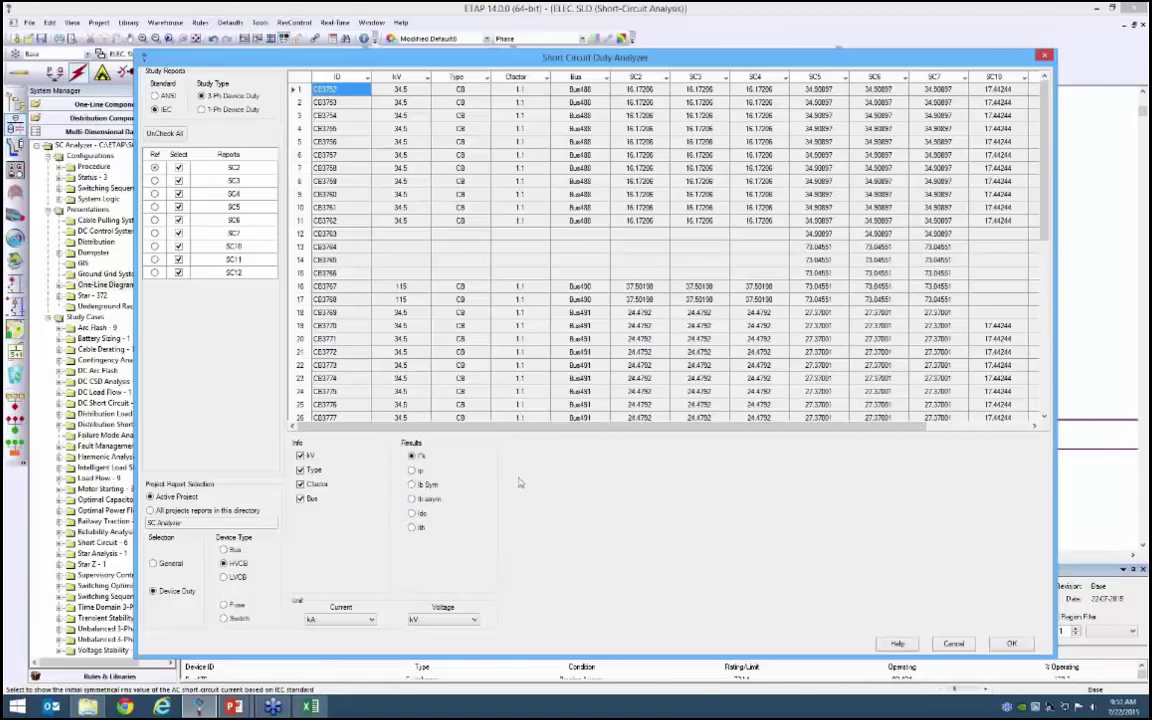
left_click_drag(905, 430, 990, 430)
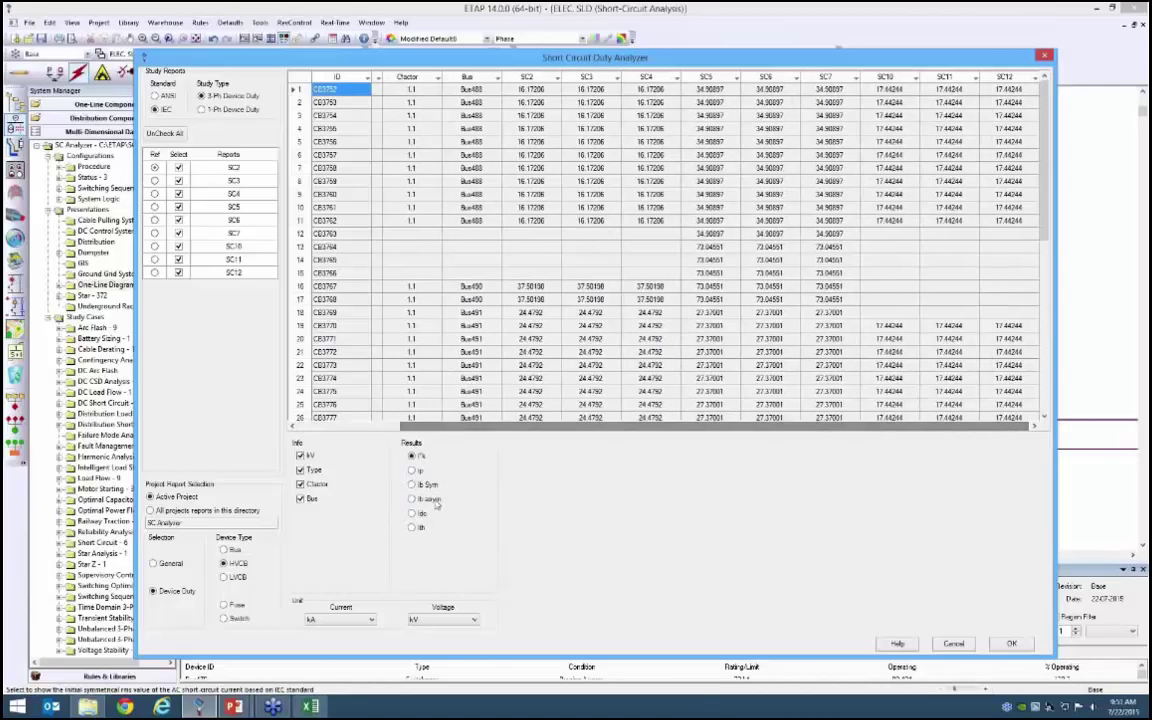
Show the ip results for the high-voltage breakers, review the alerts down the list, and reduce them to worst-case values, highlighting the ip column.
left_click(412, 470)
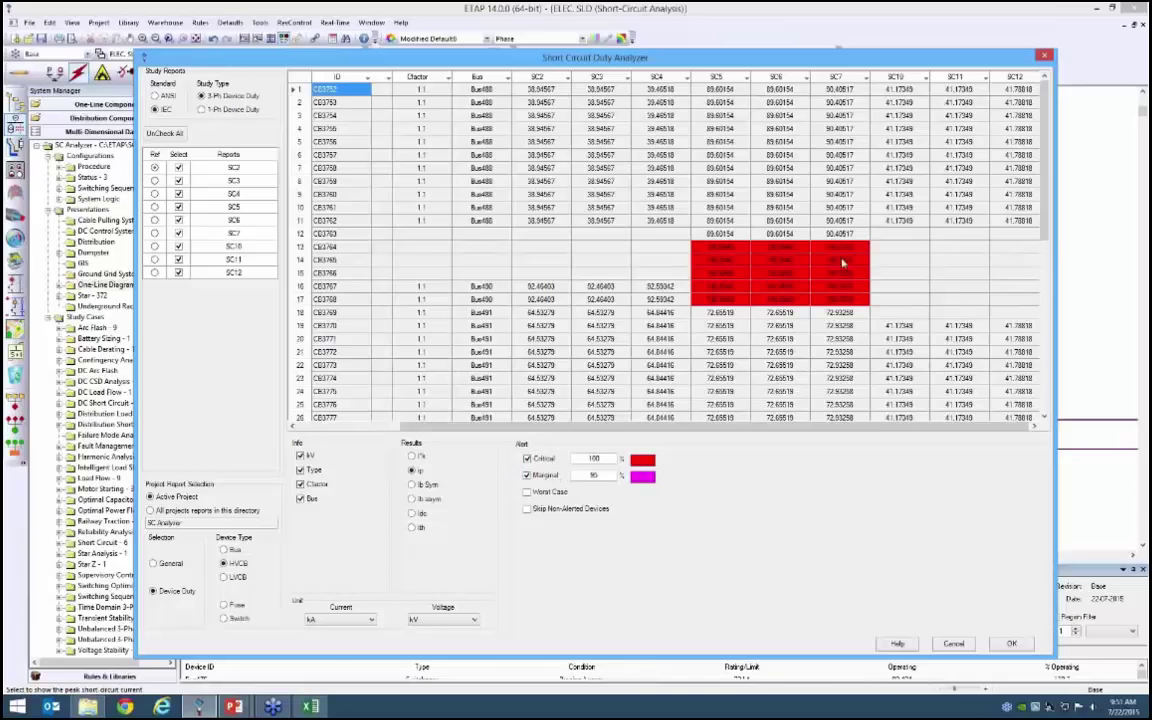
scroll(1048, 300, "down", 8)
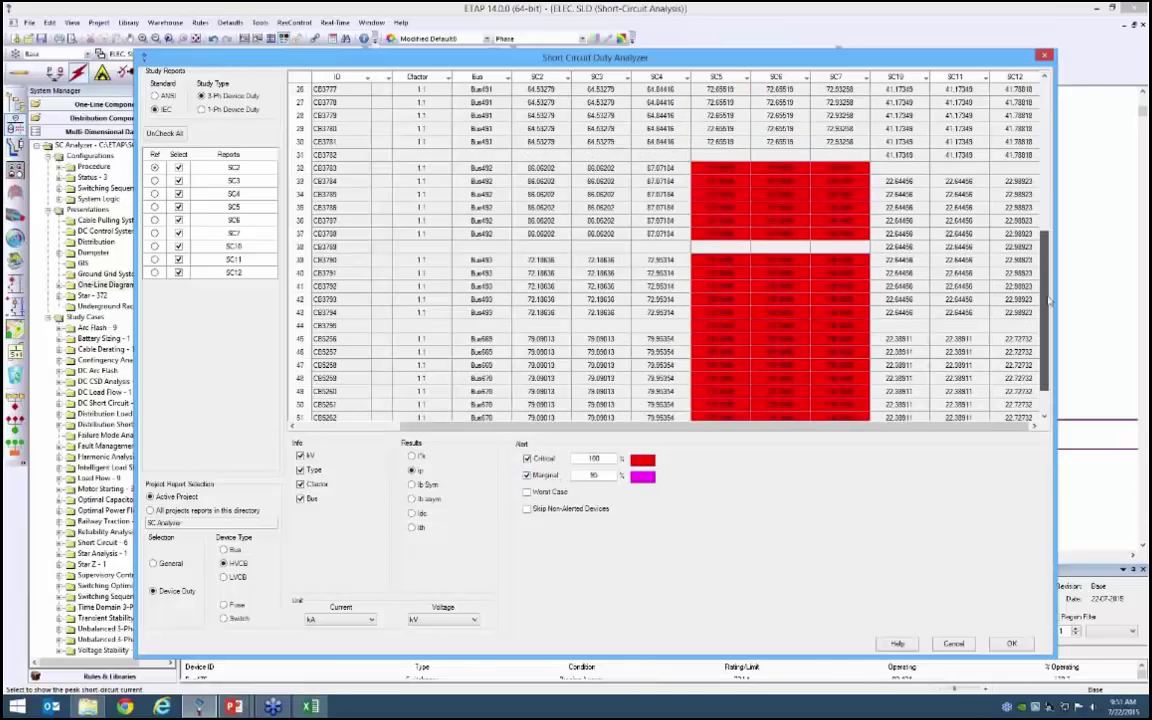
scroll(1048, 300, "up", 8)
left_click(527, 492)
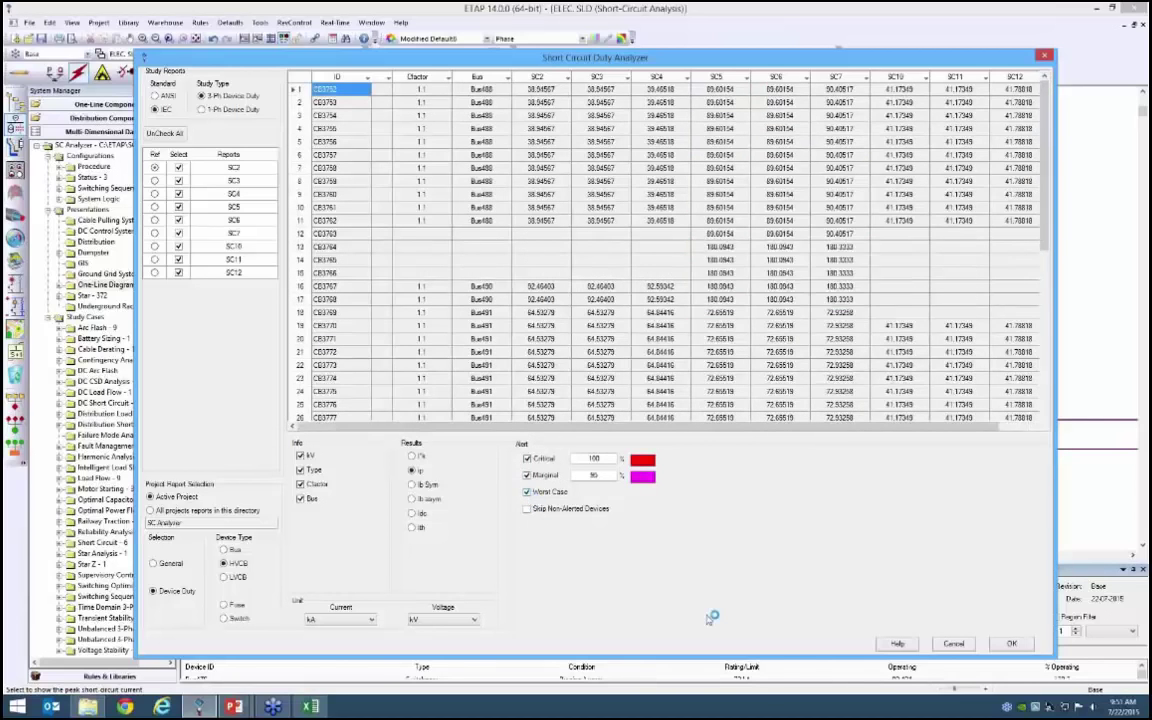
left_click_drag(650, 90, 647, 418)
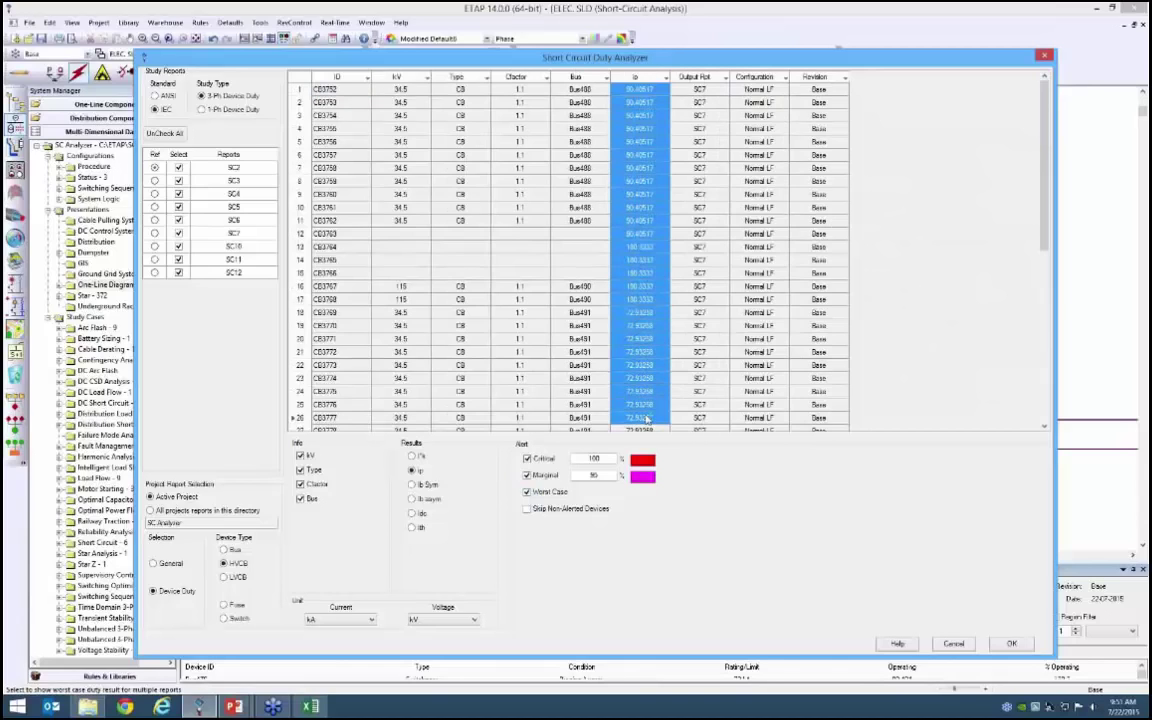
Examine the worst-case ip values of the first breakers, including CB3764 and CB3755.
left_click(650, 220)
left_click(645, 248)
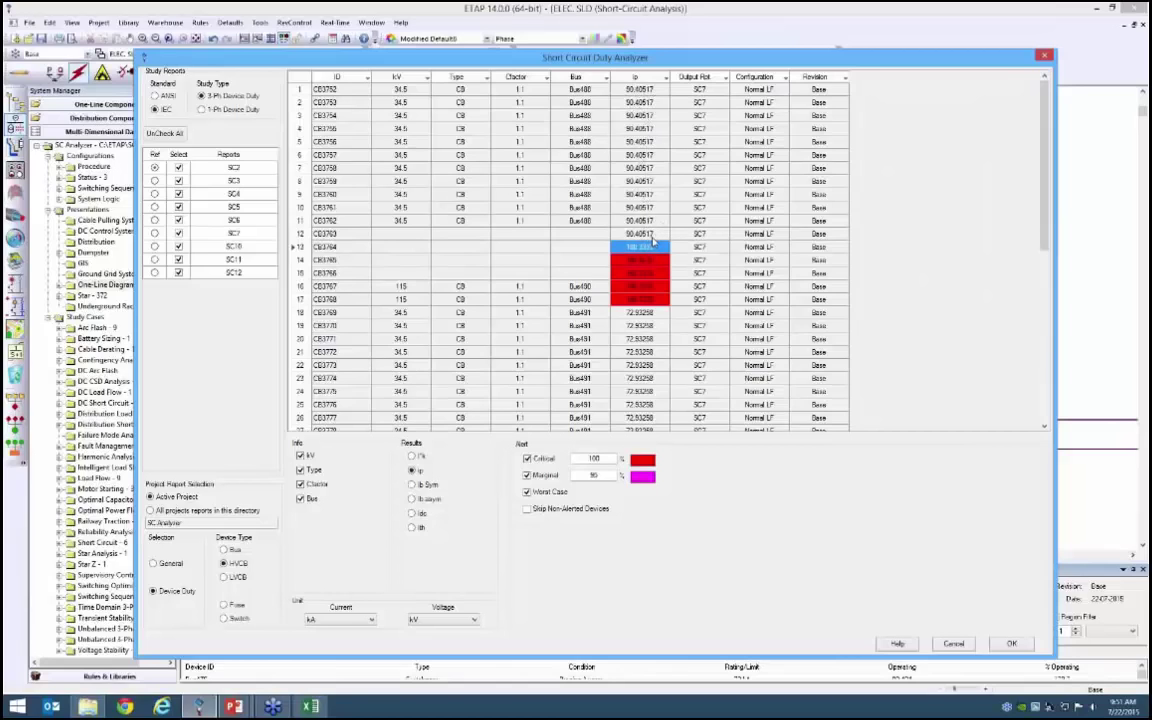
mouse_move(1044, 229)
left_mouse_down()
mouse_move(1042, 400)
mouse_move(1044, 248)
left_mouse_up()
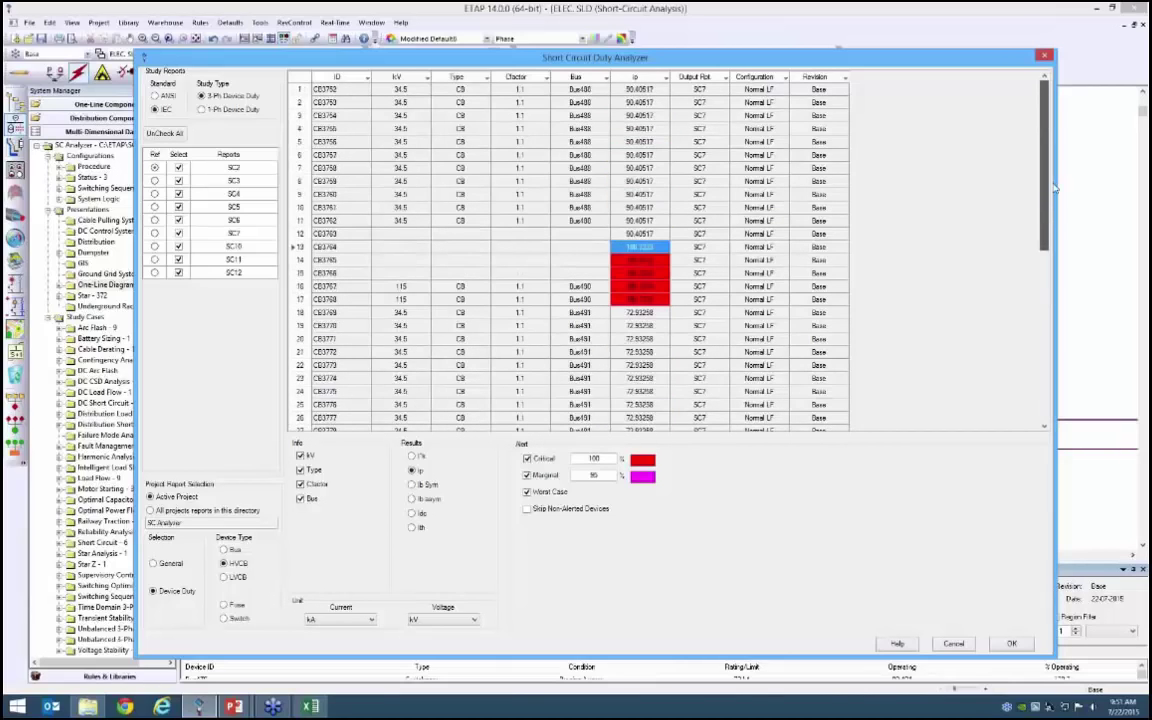
left_click(639, 129)
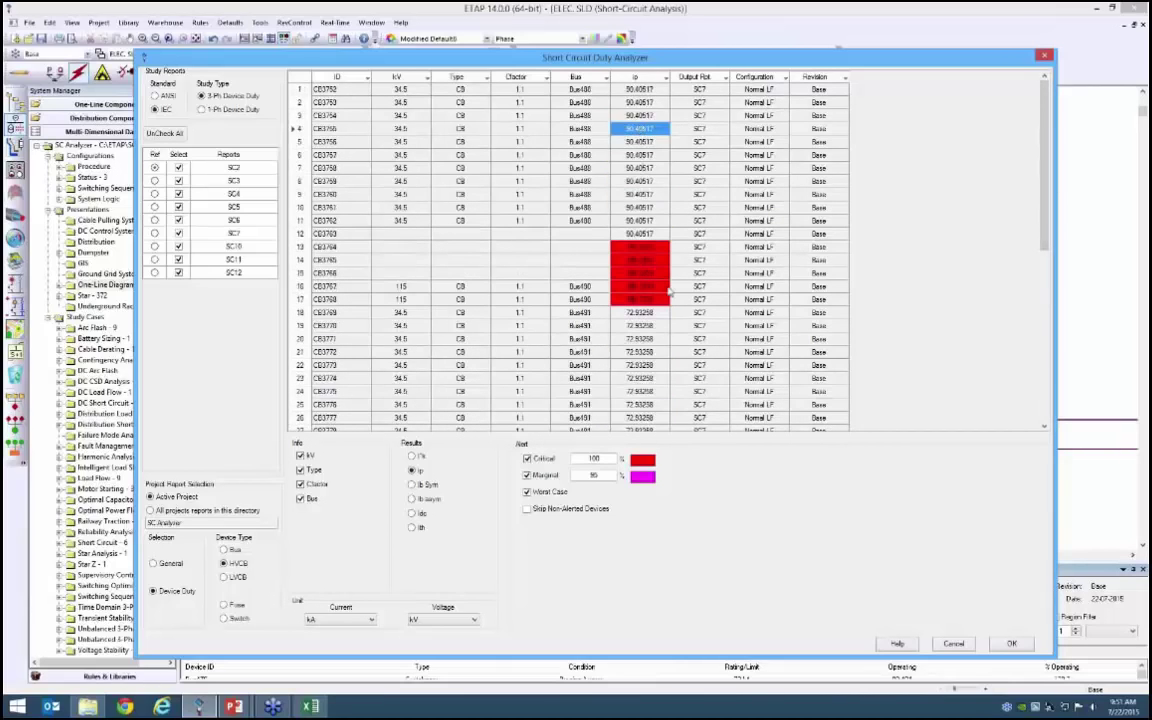
Check which output report and configuration give the worst-case ip for CB3782 and CB3789 further down the list.
left_click_drag(1045, 192, 1049, 292)
left_click(640, 299)
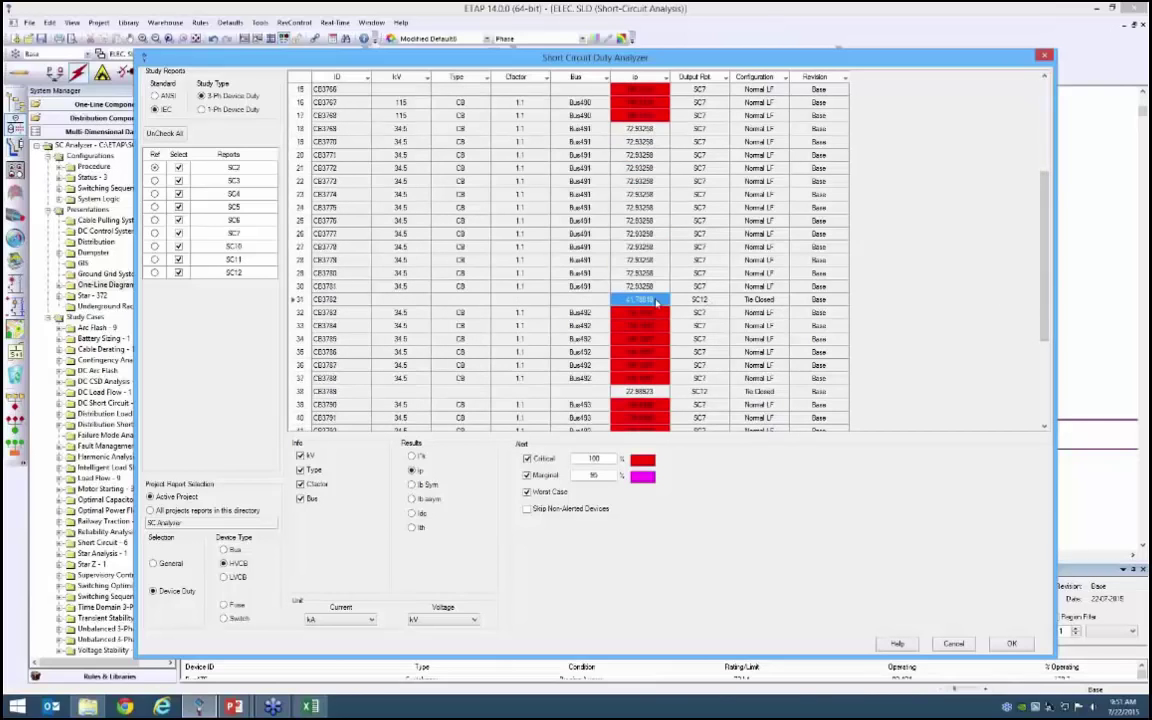
left_click(701, 302)
left_click(763, 301)
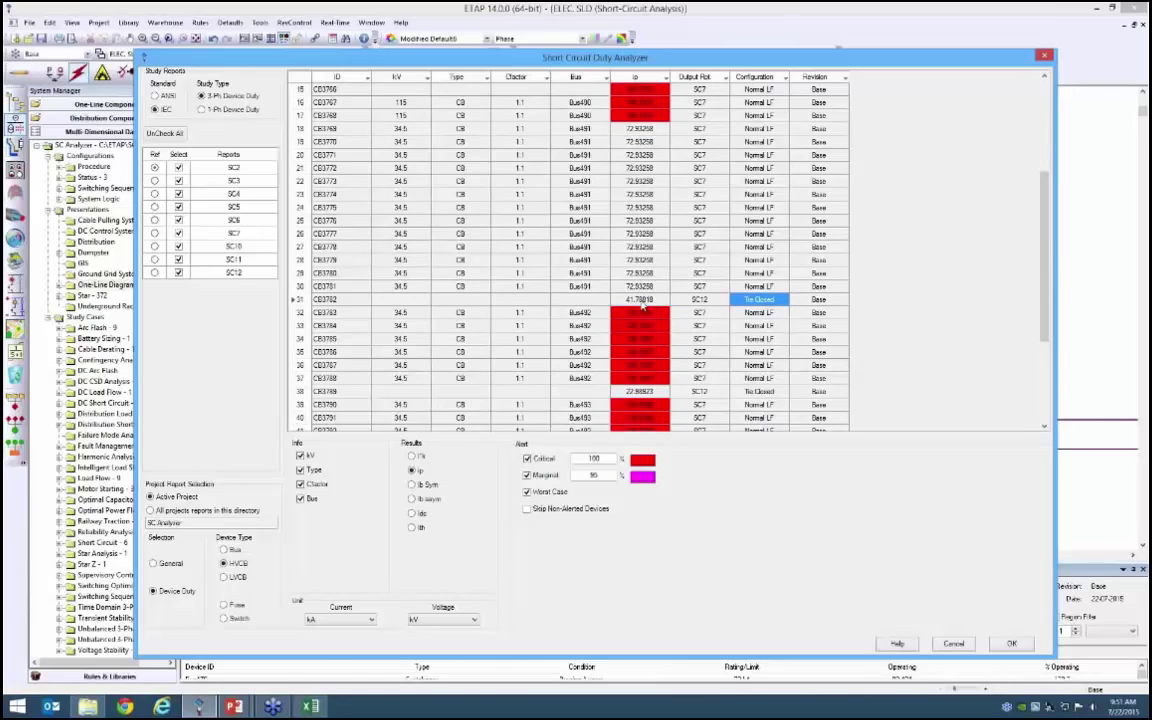
left_click(643, 302)
scroll(700, 355, "down", 2)
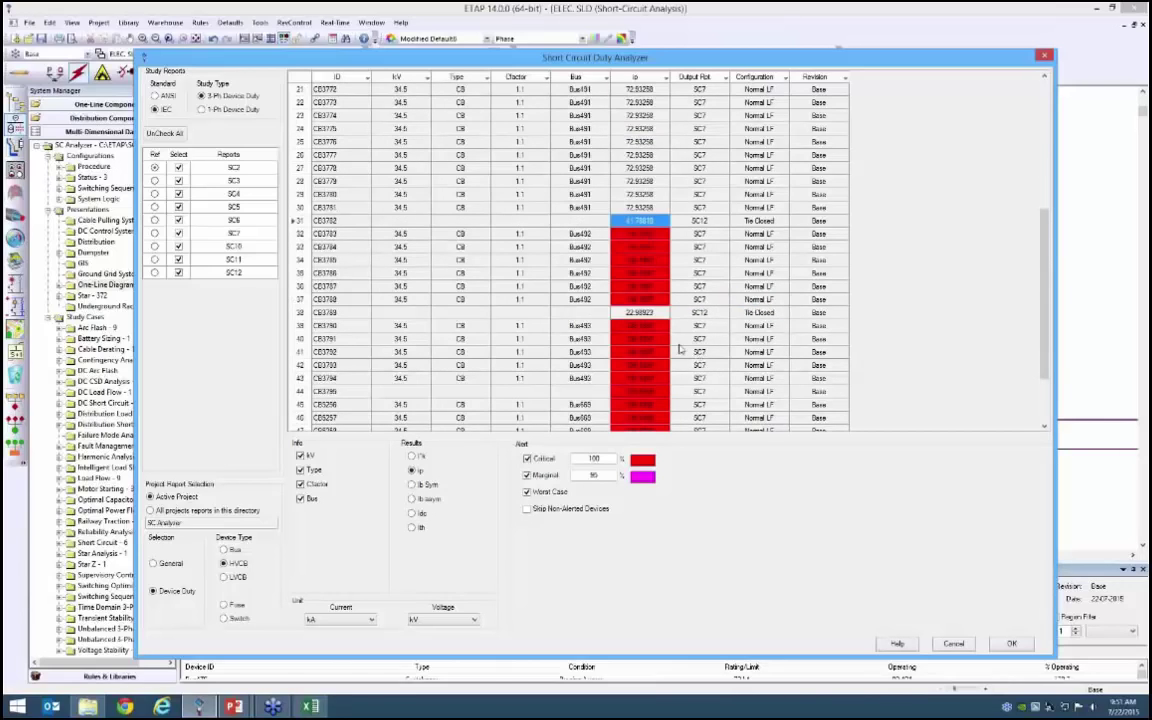
left_click(760, 313)
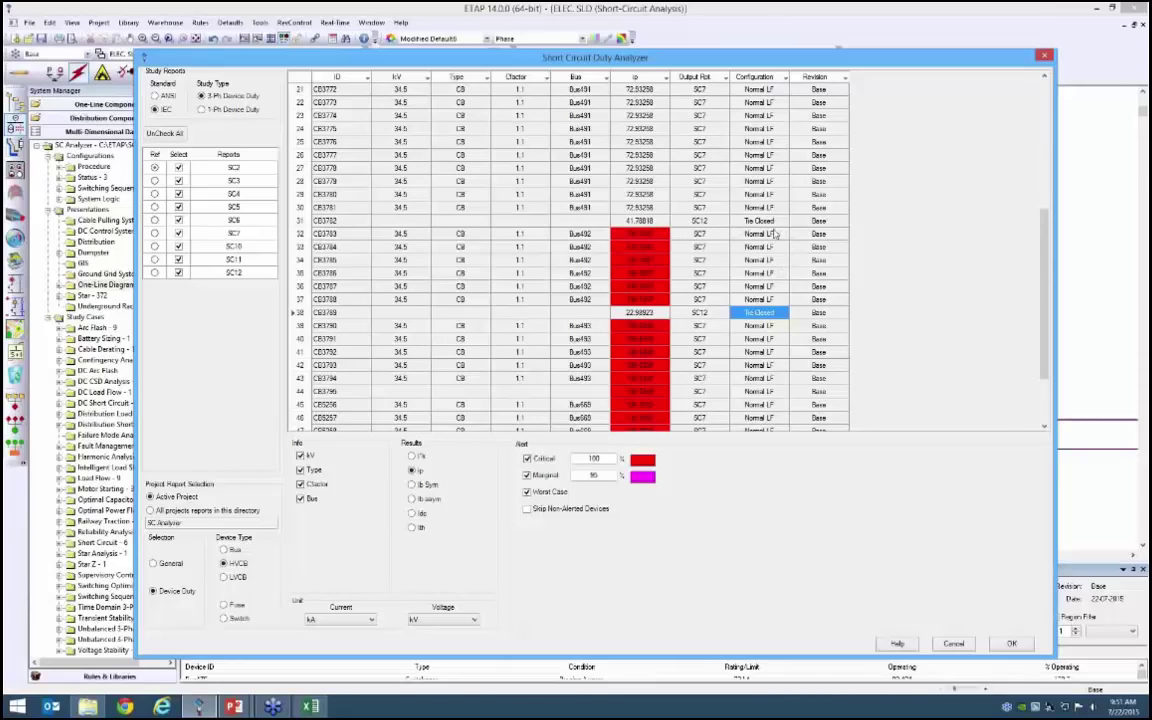
scroll(780, 342, "up", 6)
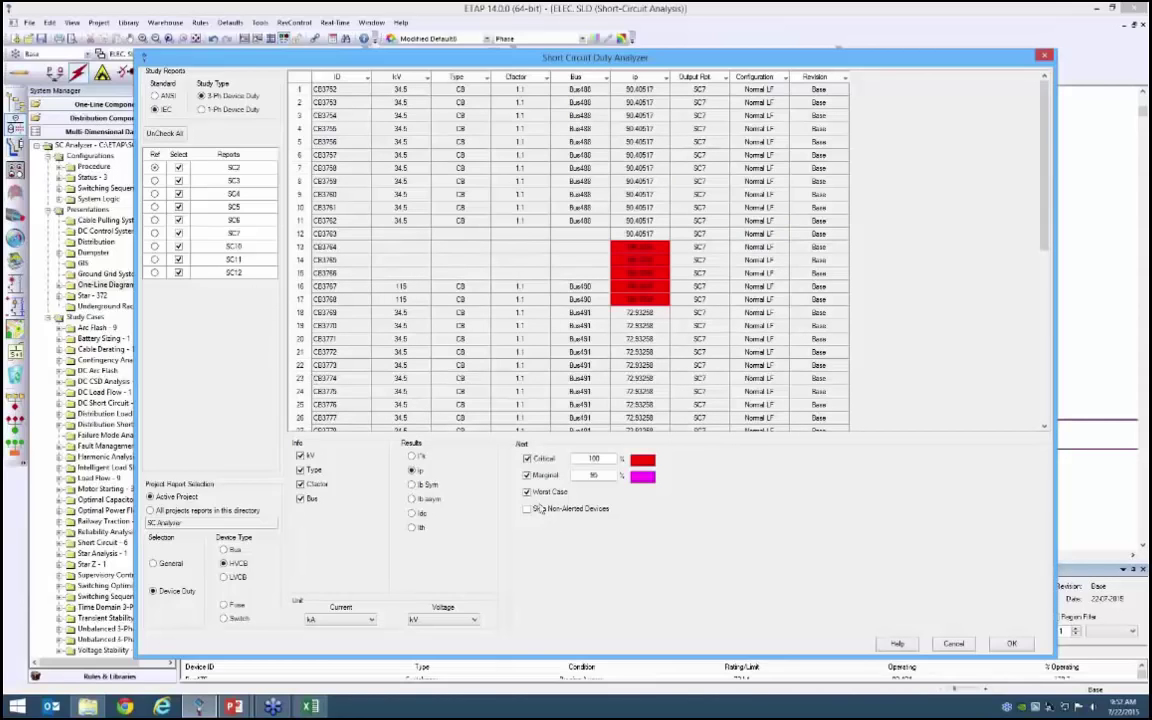
Turn off the worst-case reduction to list all reports, and preview the currents in Amp before returning the unit to kA.
left_click(528, 492)
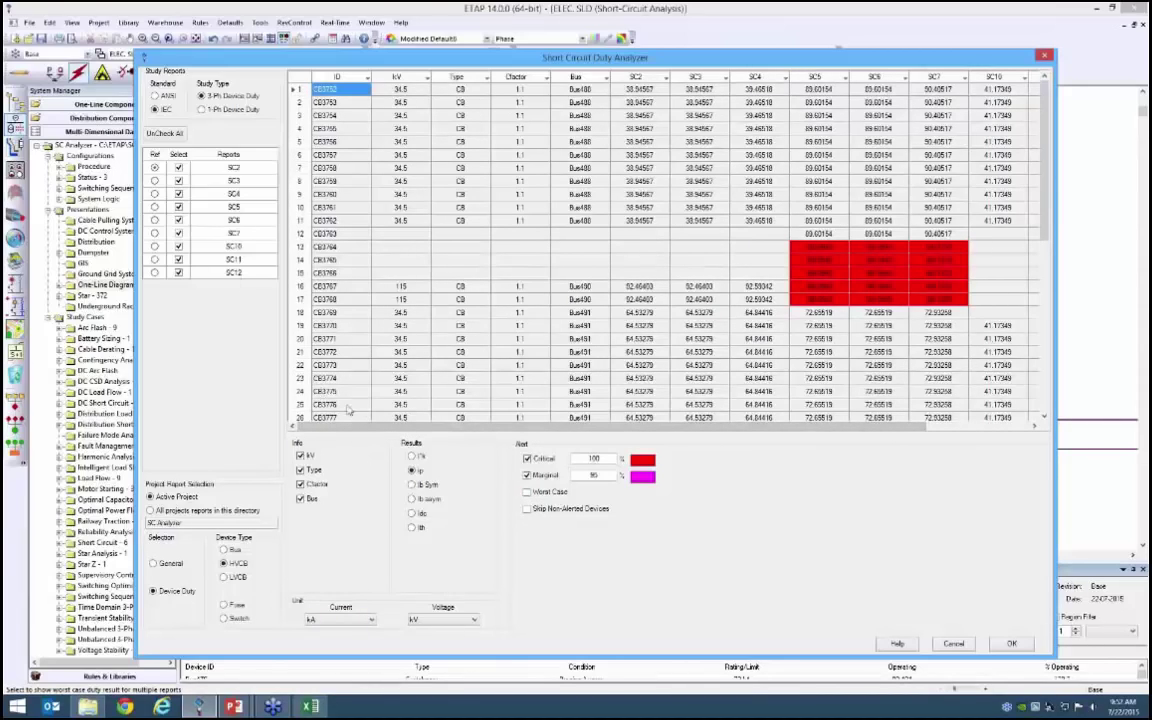
left_click(330, 620)
left_click(300, 573)
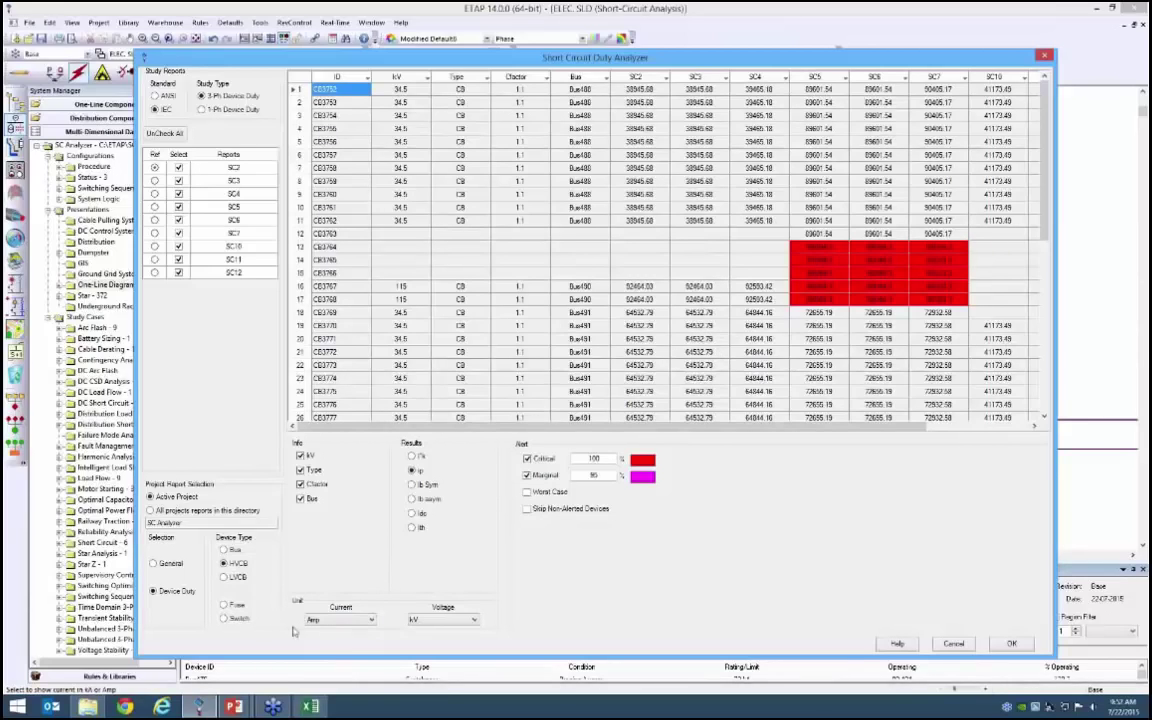
left_click(350, 620)
left_click(368, 636)
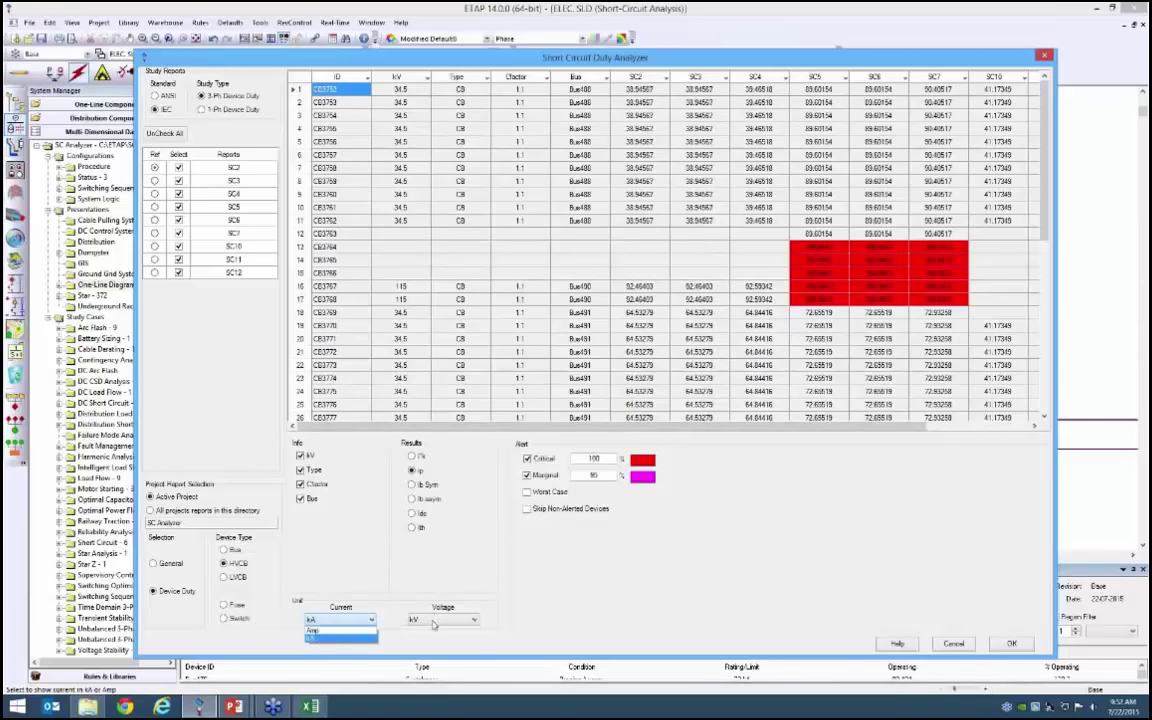
Set the voltage unit to V, and enlarge and reposition the analyzer window so all report columns through SC12 fit.
left_click(440, 620)
left_click(420, 637)
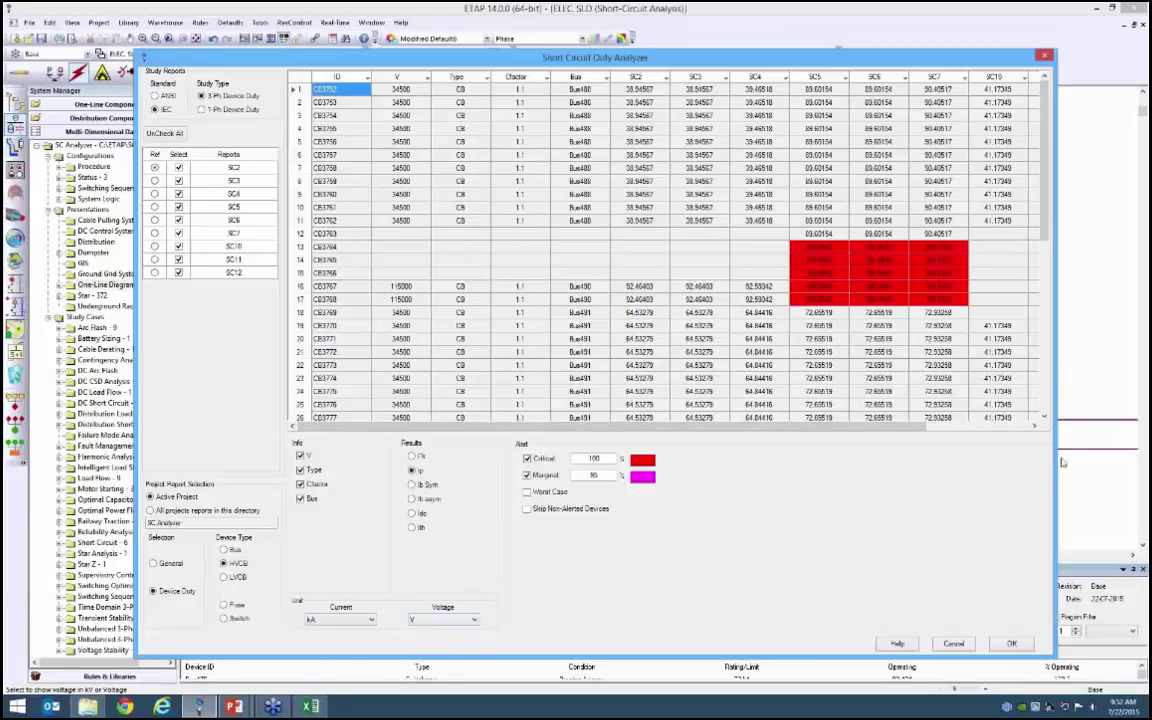
left_click_drag(1060, 413, 1139, 410)
left_click_drag(640, 60, 620, 48)
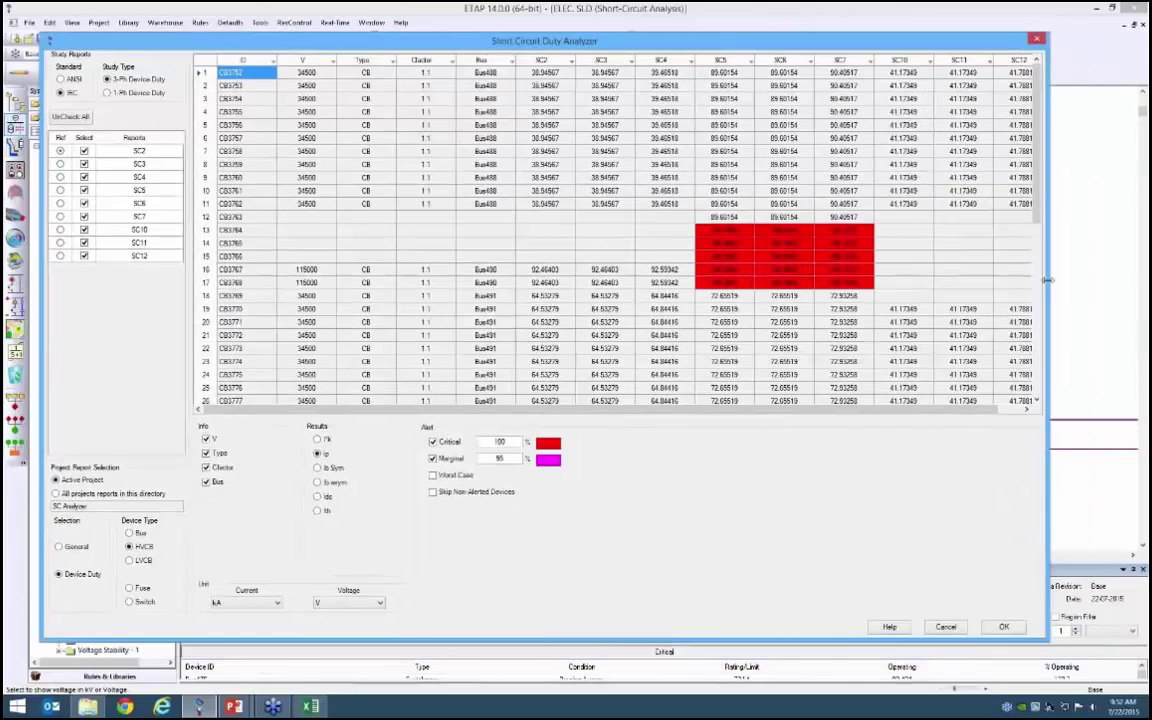
left_click_drag(1047, 281, 1064, 278)
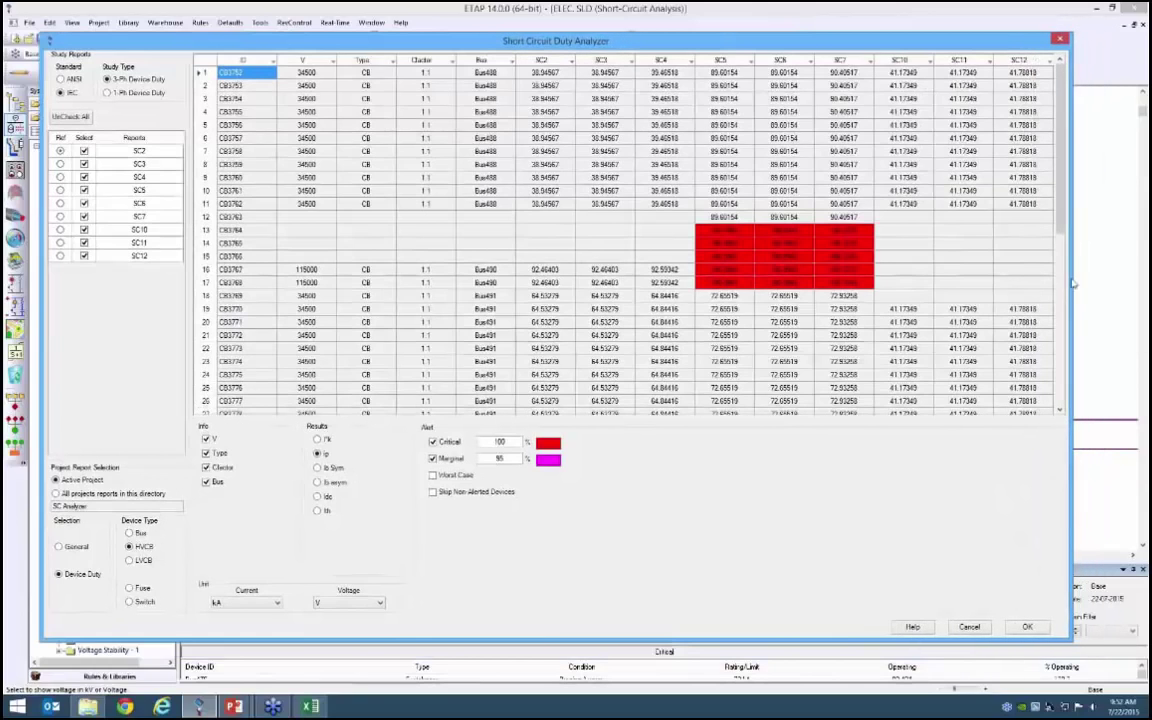
Copy the entire breaker results table and paste it into the blank Excel sheet starting at cell B2.
left_click(186, 61)
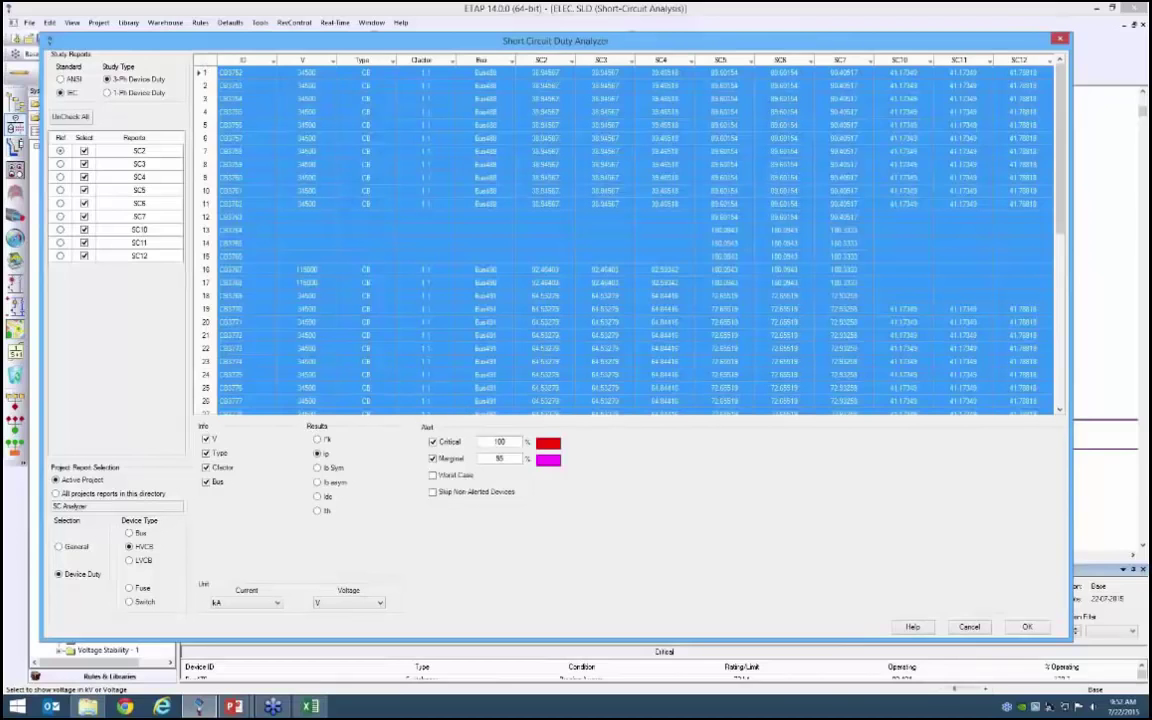
key("alt+Tab")
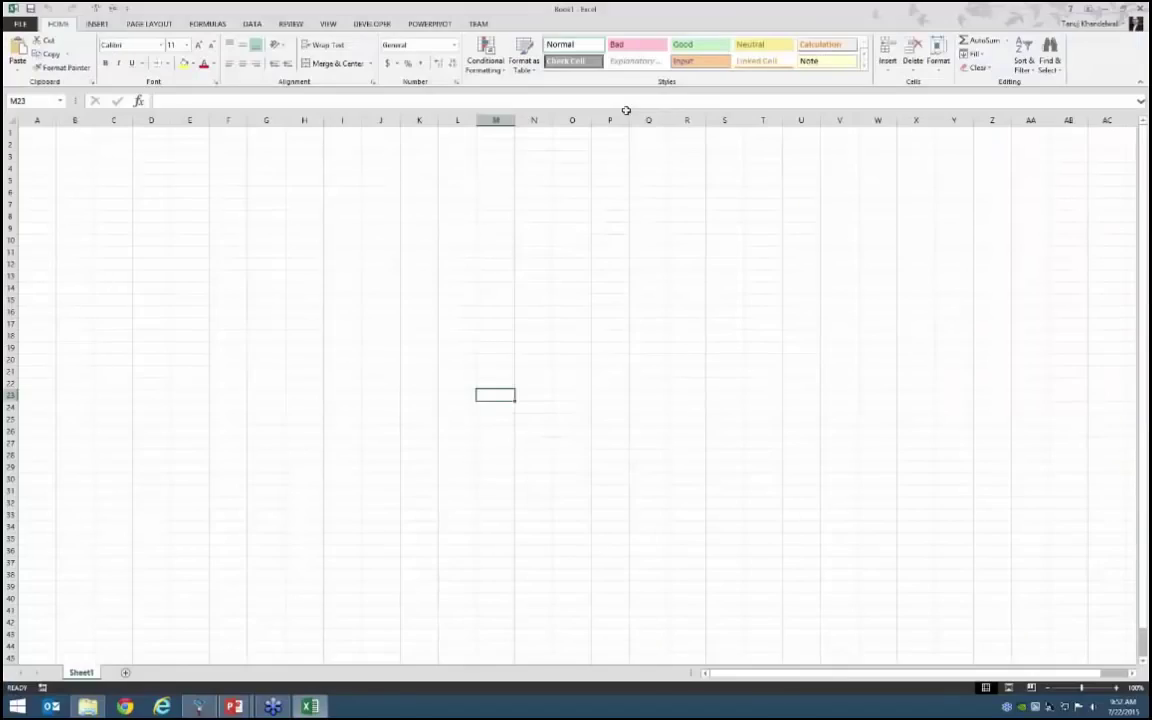
left_click(80, 144)
key("ctrl+v")
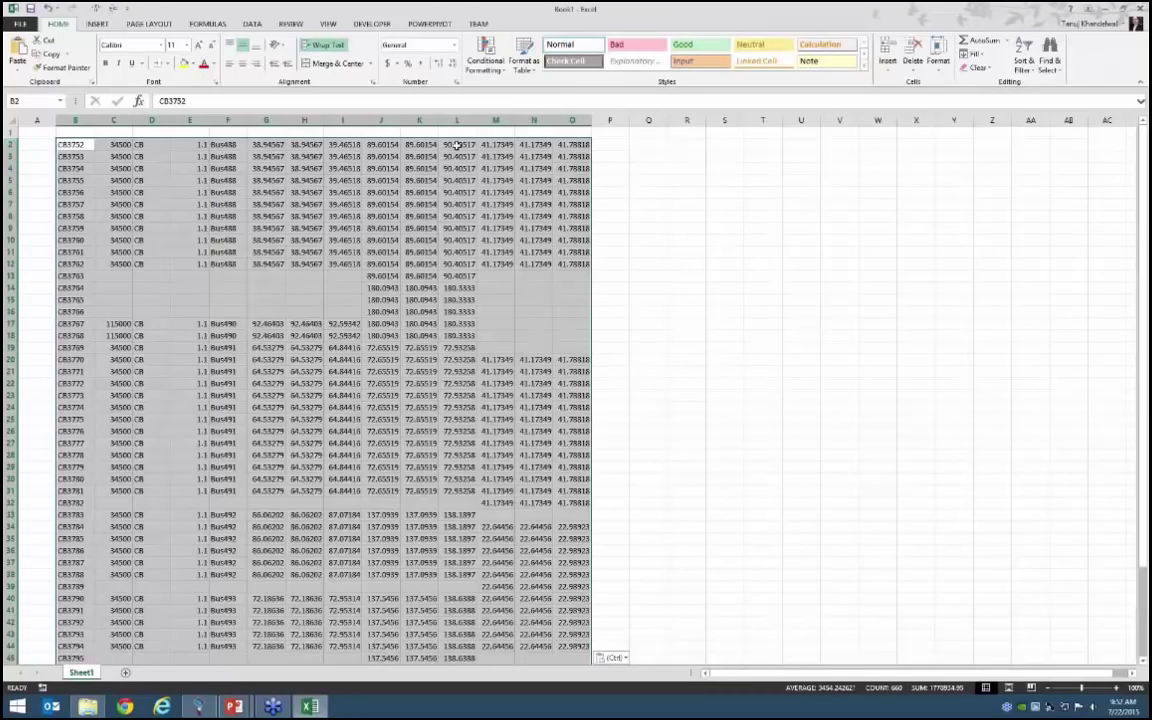
Apply conditional formatting to column K, marking values greater than 100 with Light Red Fill with Dark Red Text.
left_click(416, 119)
left_click(493, 73)
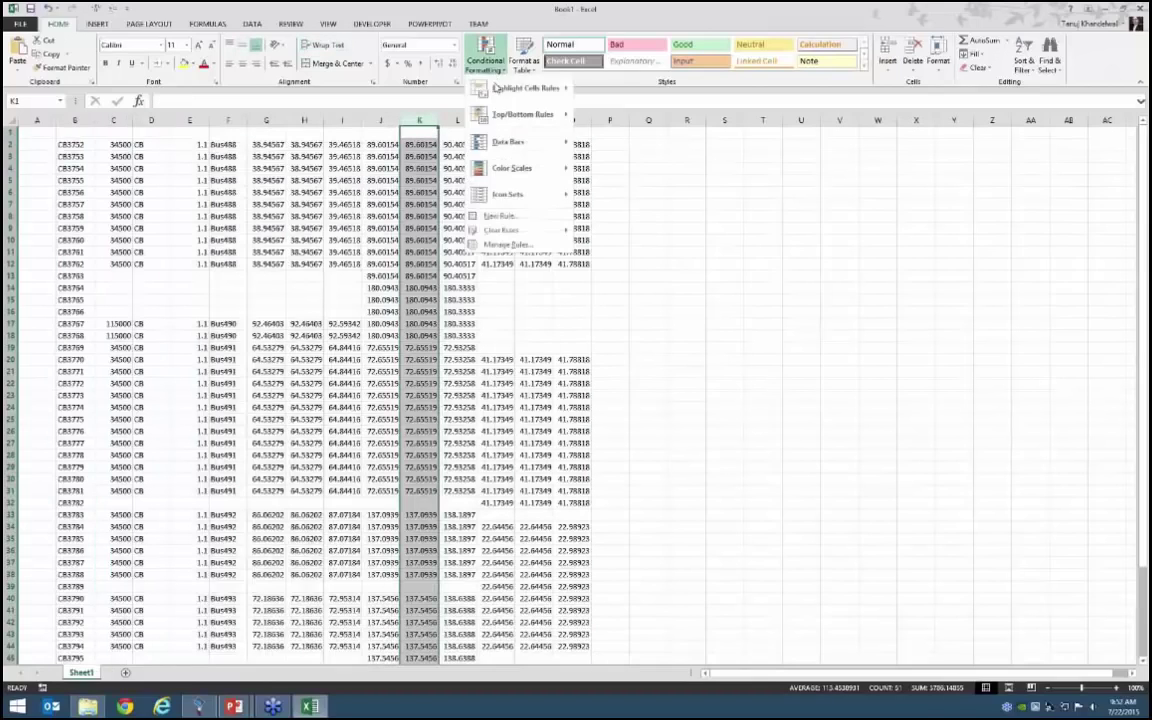
mouse_move(517, 97)
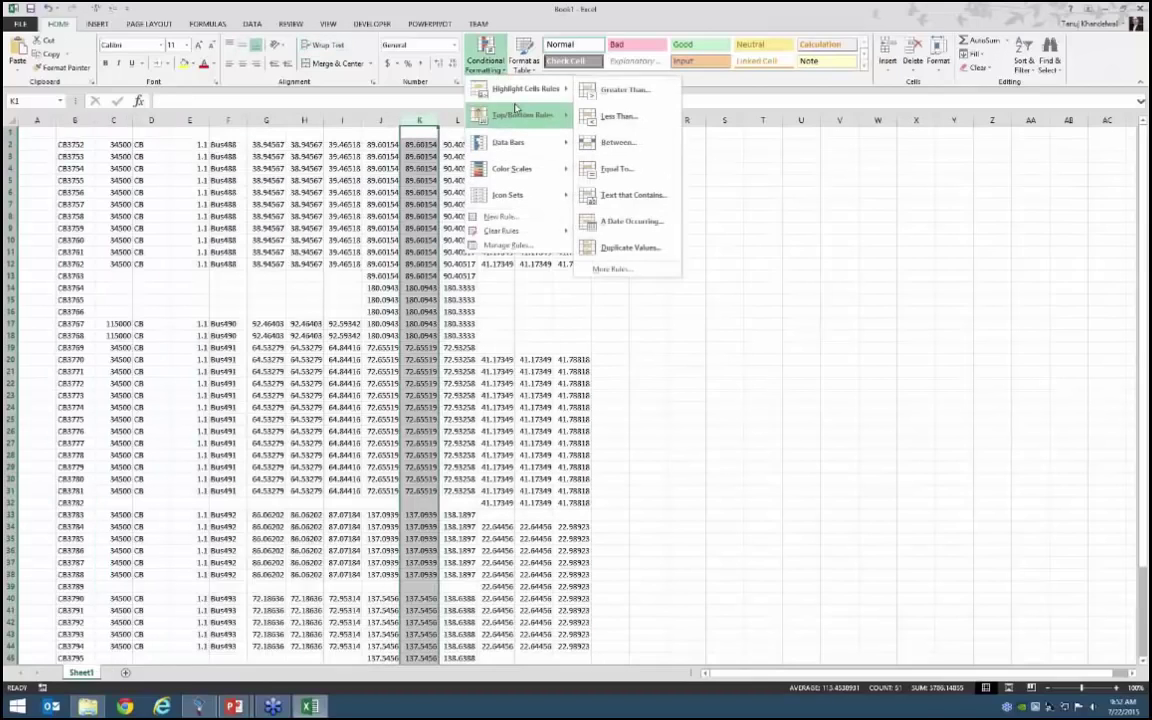
left_click(599, 97)
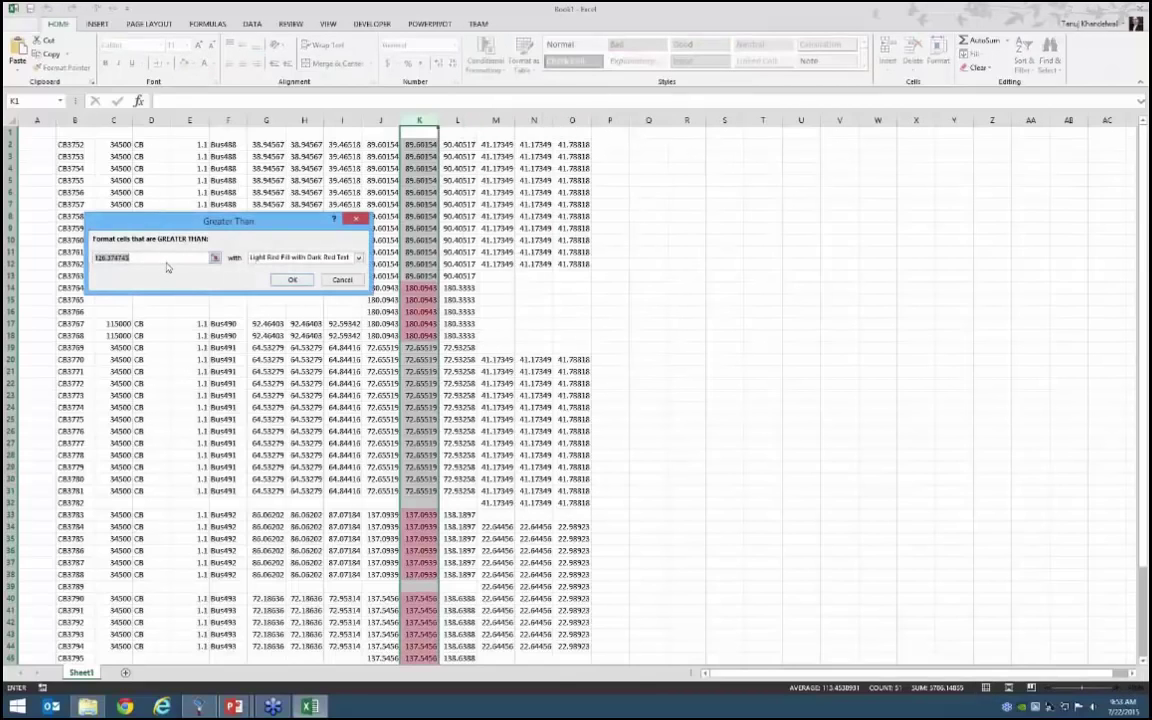
type("100")
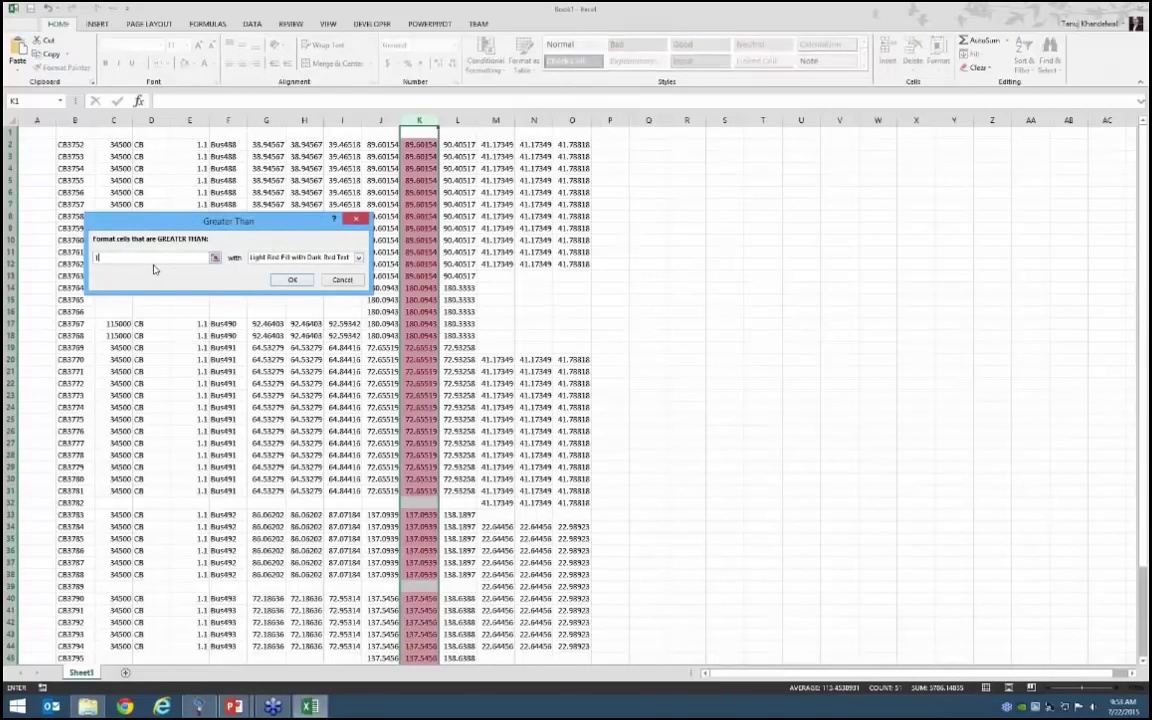
left_click(291, 280)
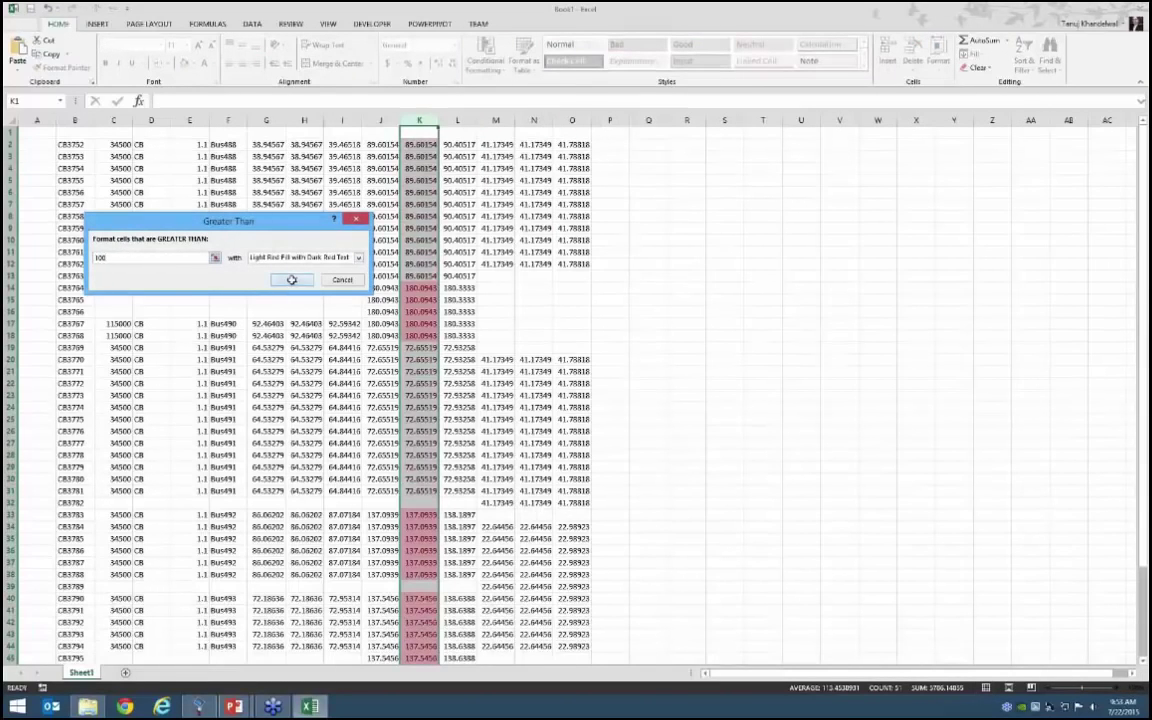
left_click(534, 359)
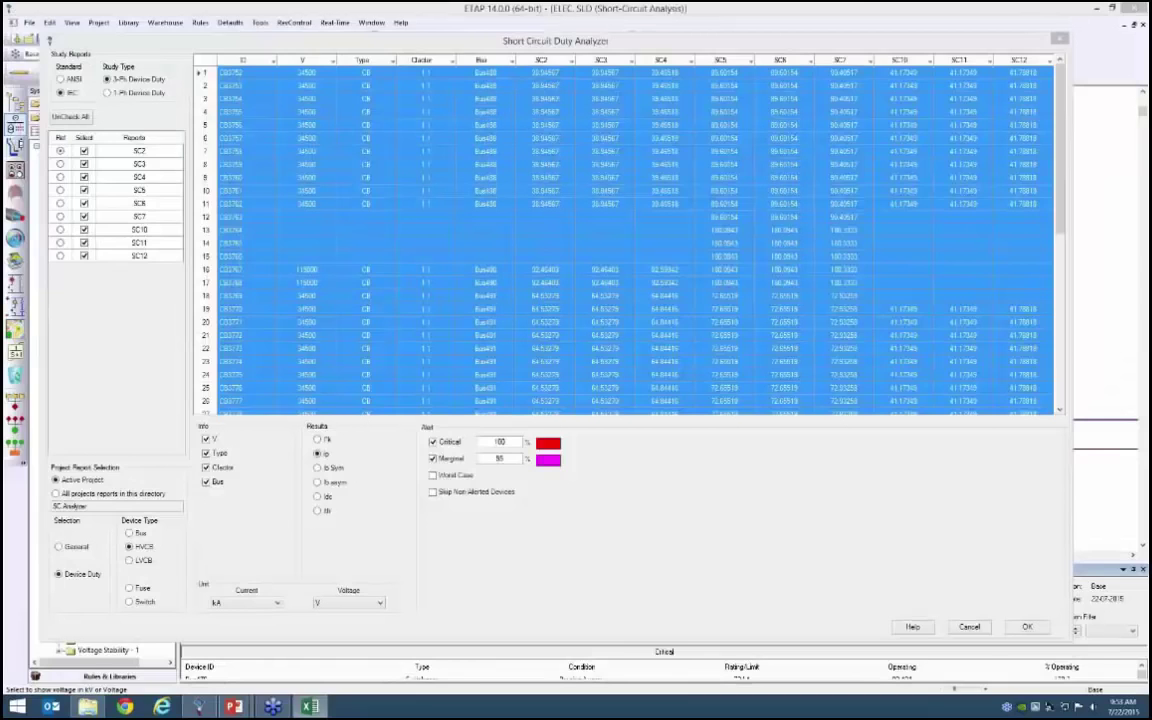
Compare the analyzer's alerts with the highlighted cells K14:K18 in Excel, and close the workbook without saving.
left_click(545, 138)
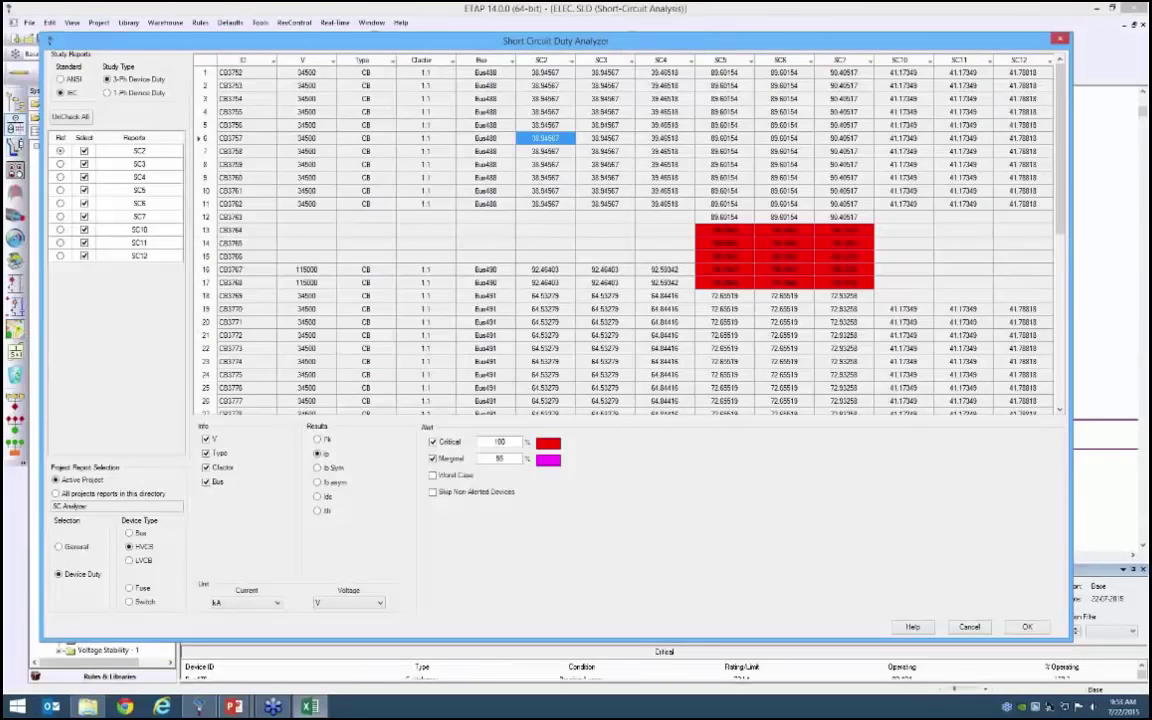
key("alt+Tab")
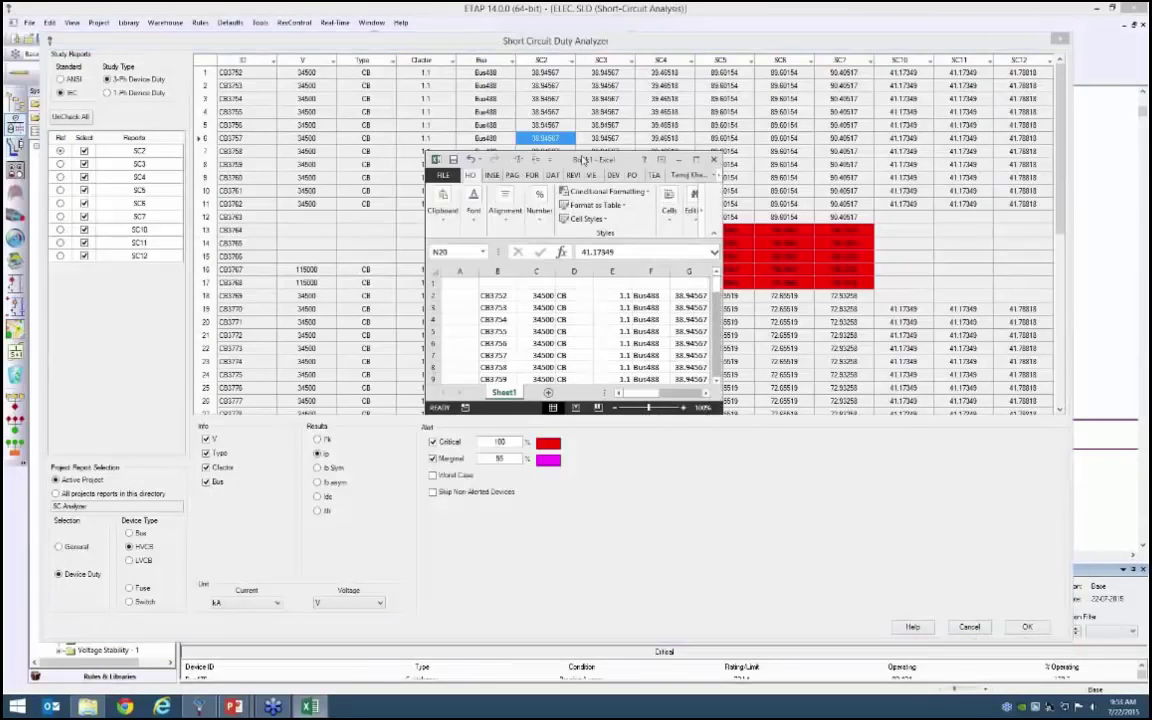
left_click(693, 160)
left_click_drag(419, 287, 419, 335)
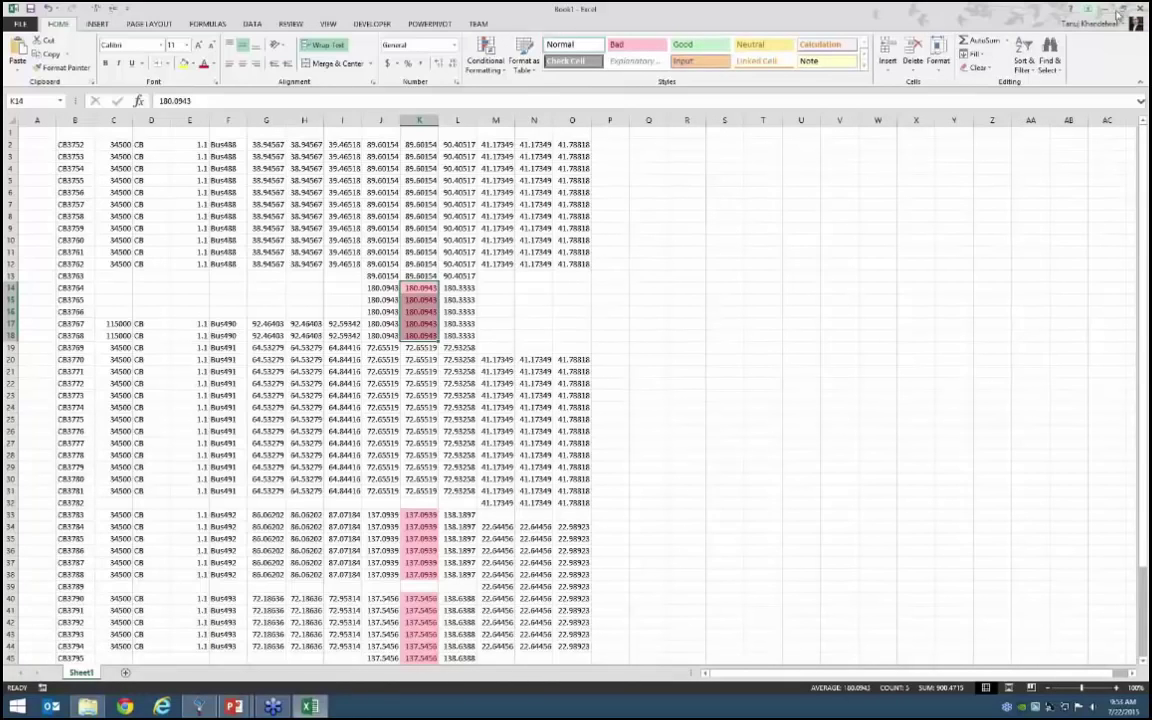
key("alt+F4")
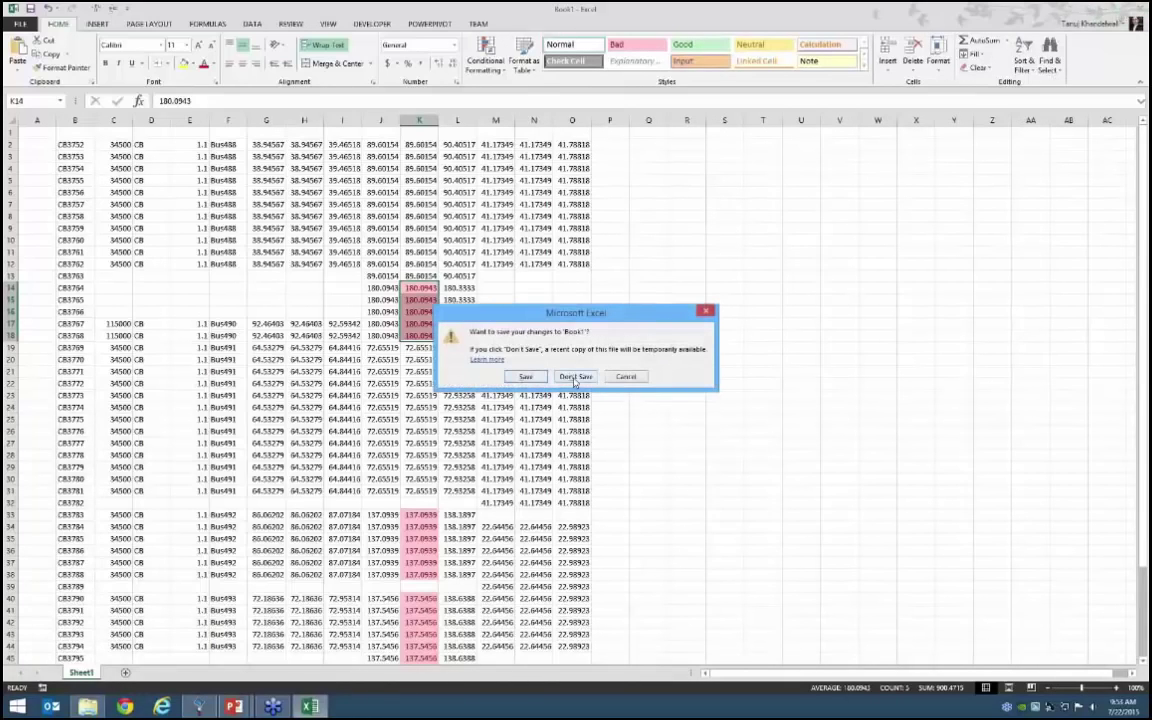
left_click(575, 377)
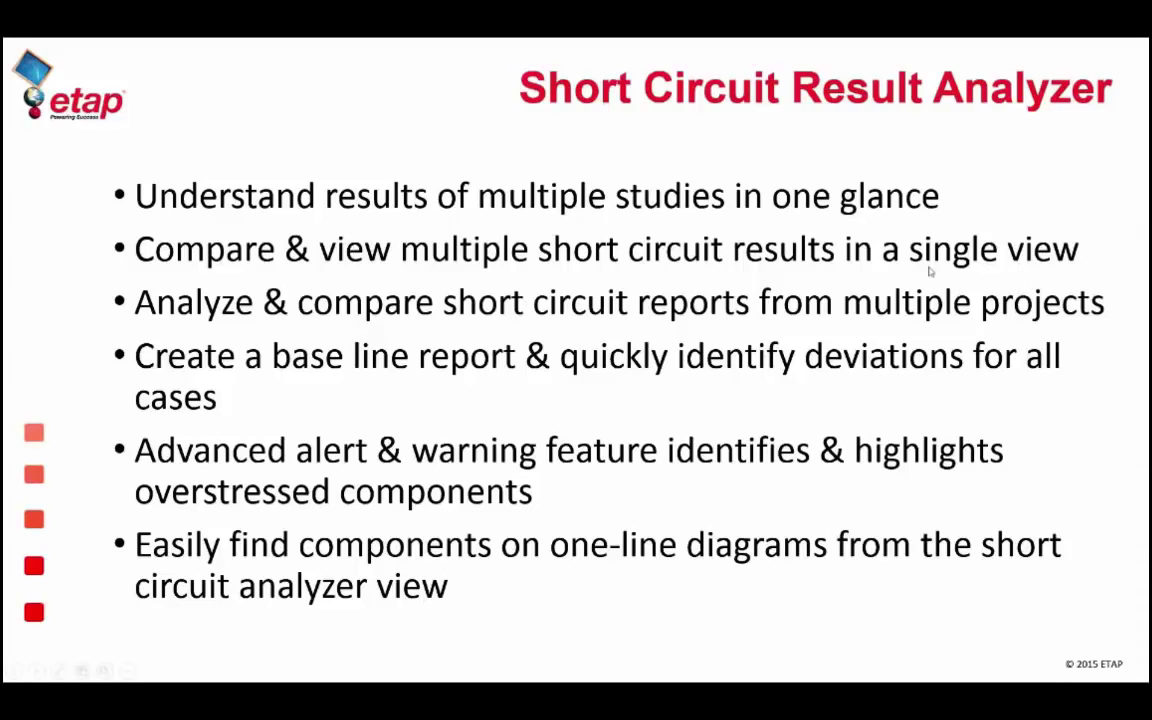
Switch from the PowerPoint slide show back to the ETAP short-circuit one-line diagram.
key("alt+Tab")
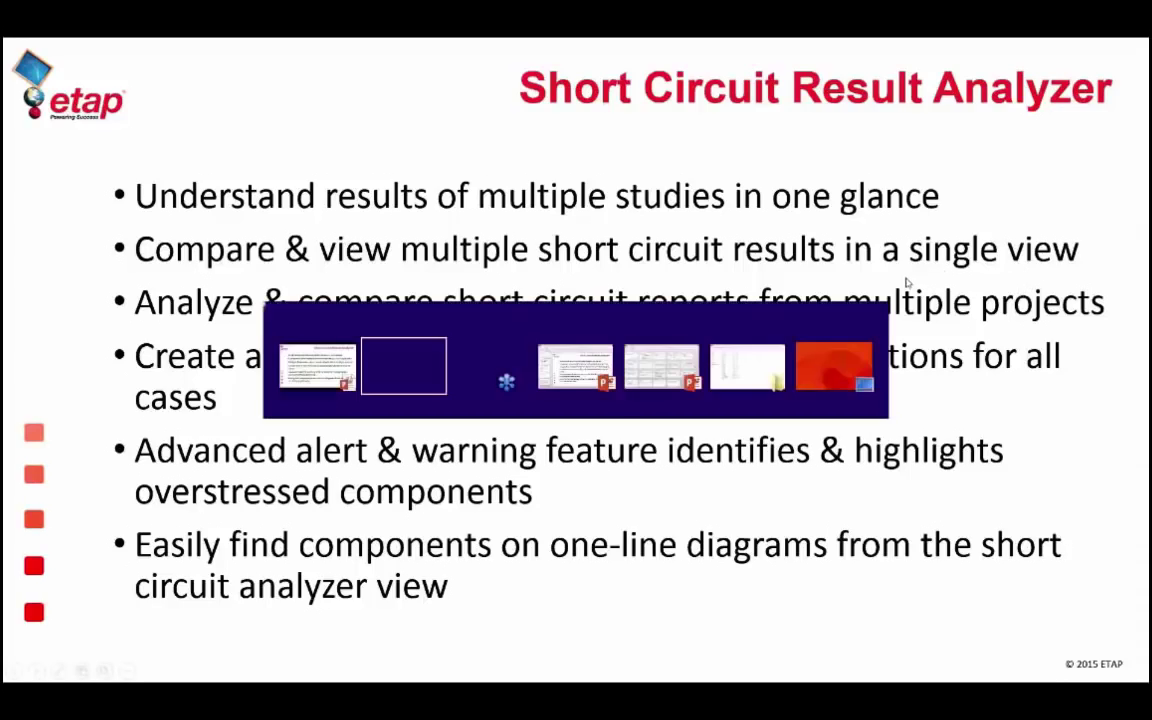
key("alt+Tab")
key("alt+Tab")
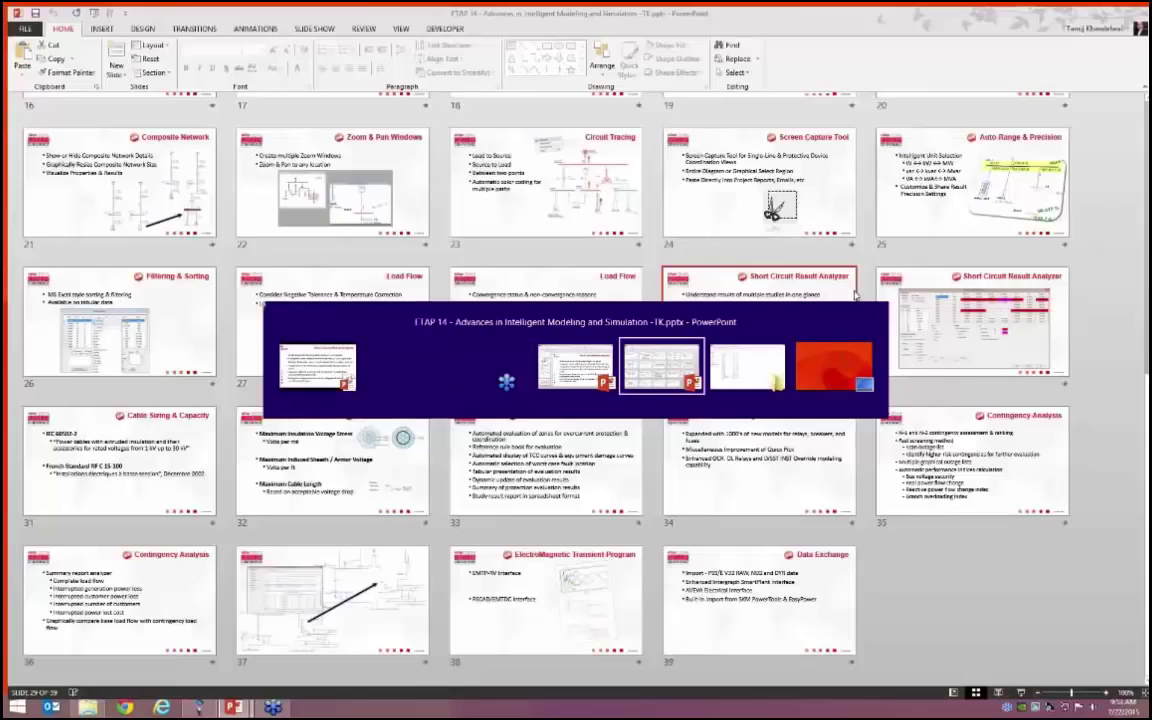
key("alt+Tab")
key("alt+Tab")
key("alt+Tab")
key("alt+Tab")
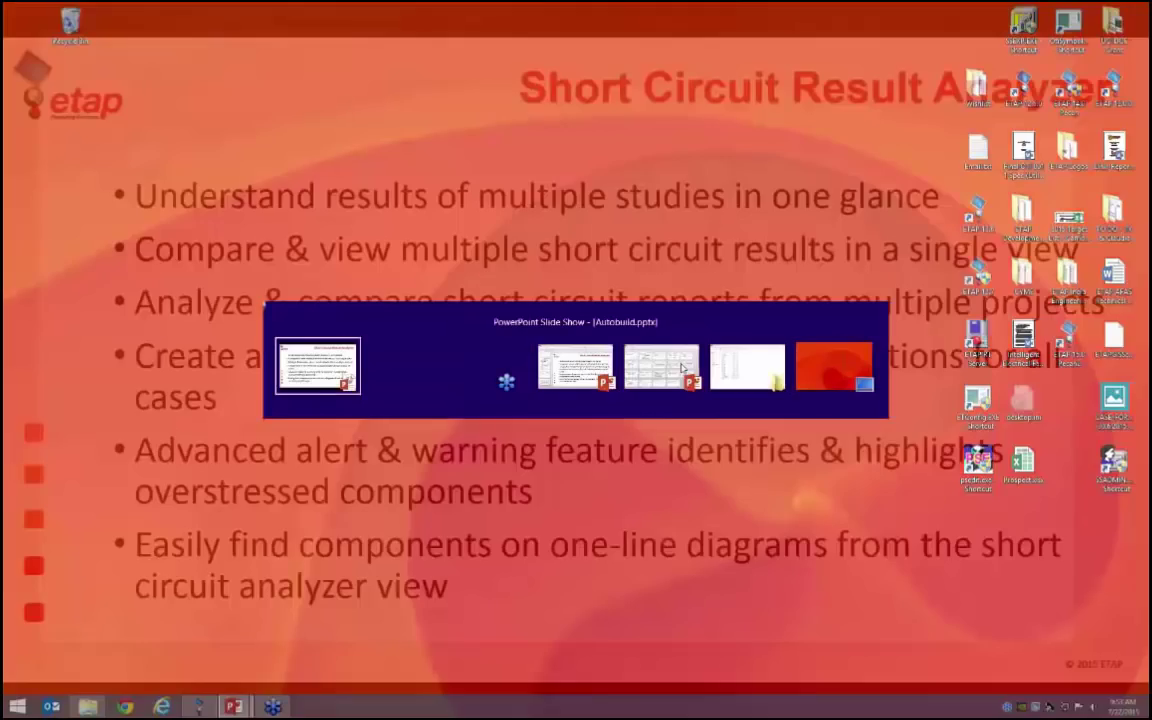
key("alt+Tab")
key("alt+Tab")
key("alt+Tab")
key("alt+Tab")
key("alt+Tab")
key("alt+Tab")
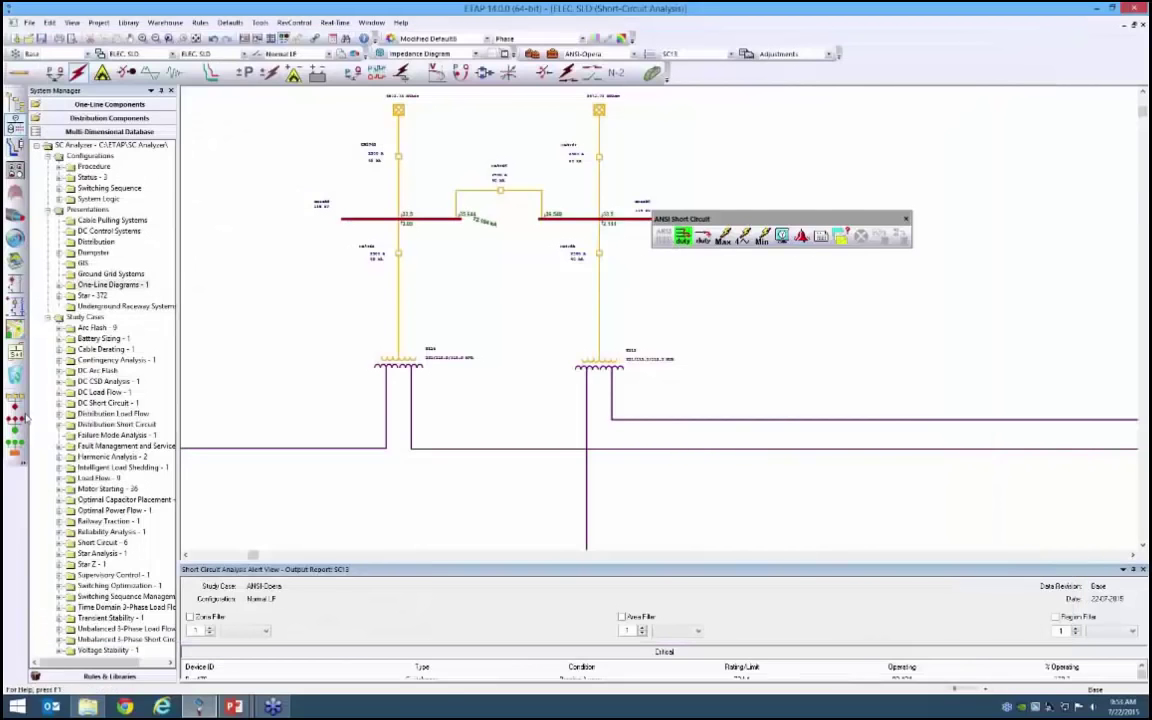
View the Scenario Wizard settings of Scenario1 and the scenario list of the Short Circuit Study in the Study Wizard, closing both.
left_click(15, 403)
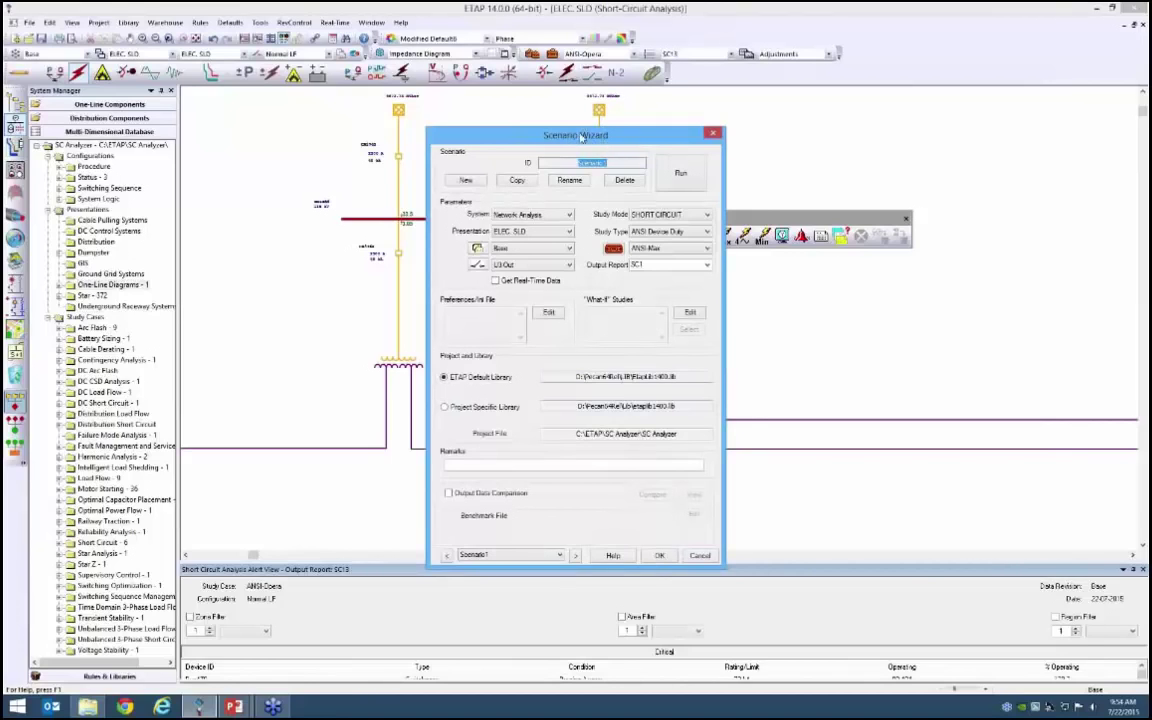
left_click(659, 555)
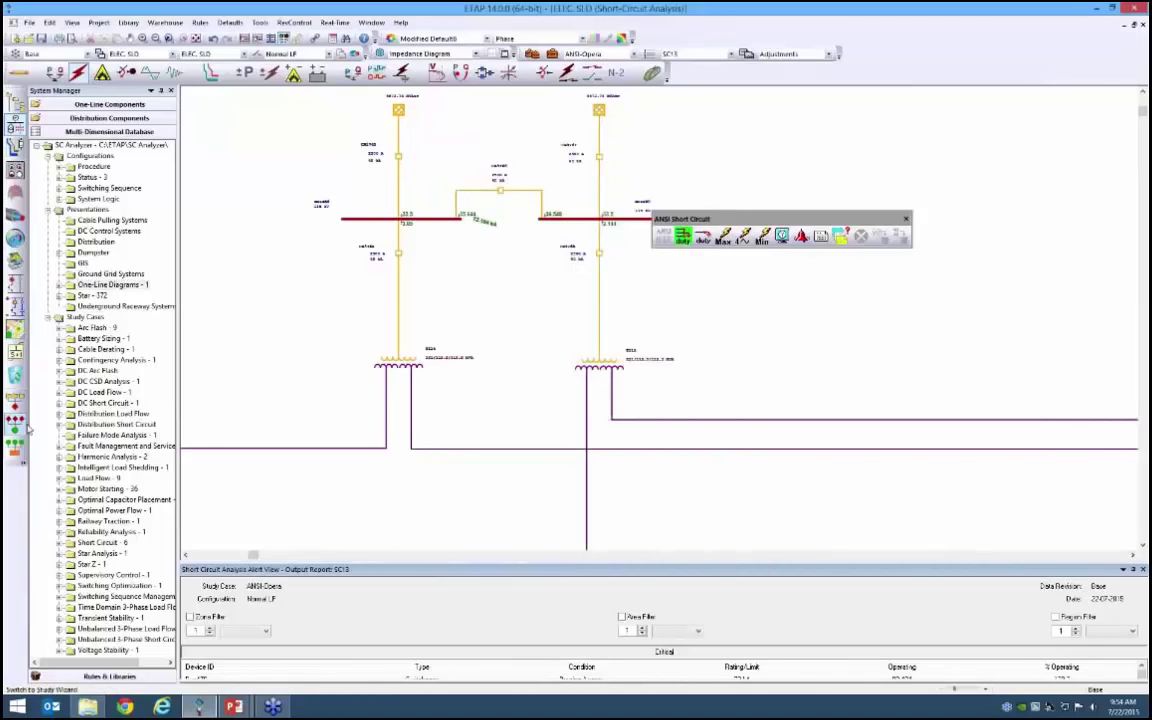
left_click(16, 383)
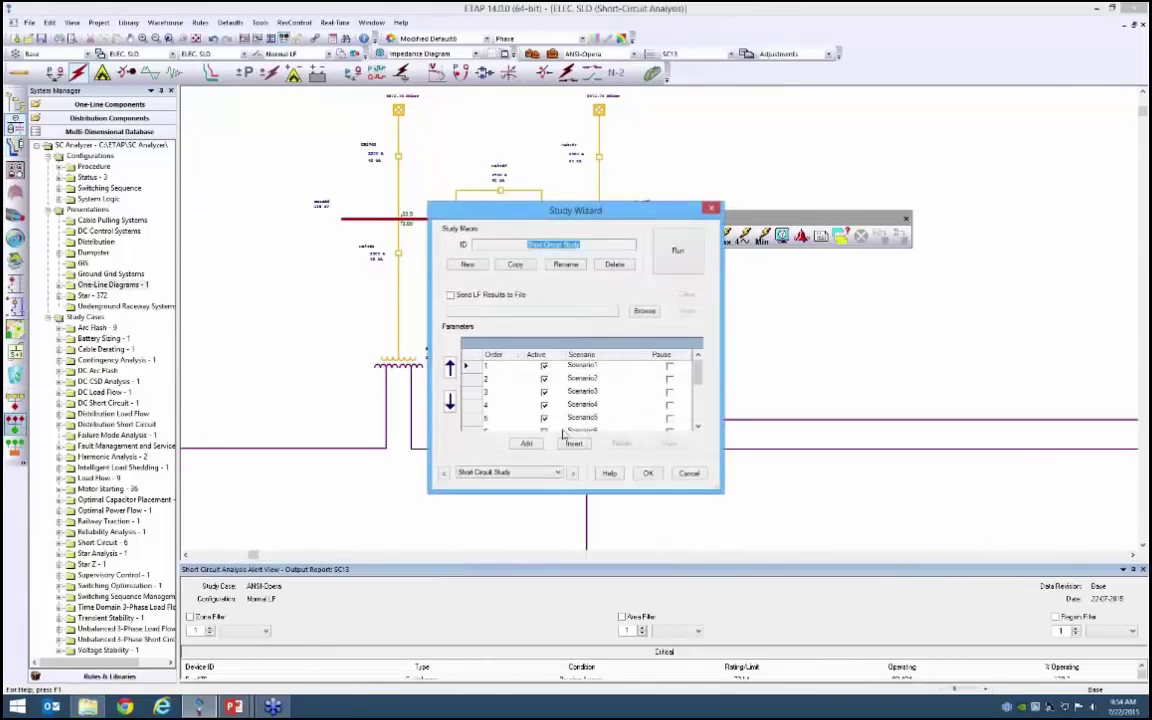
left_click(689, 476)
Reopen the ANSI Short Circuit Analyzer enlarged to review the bus duty results, close it, and move the ANSI Short Circuit toolbar clear of the bus.
left_click(840, 238)
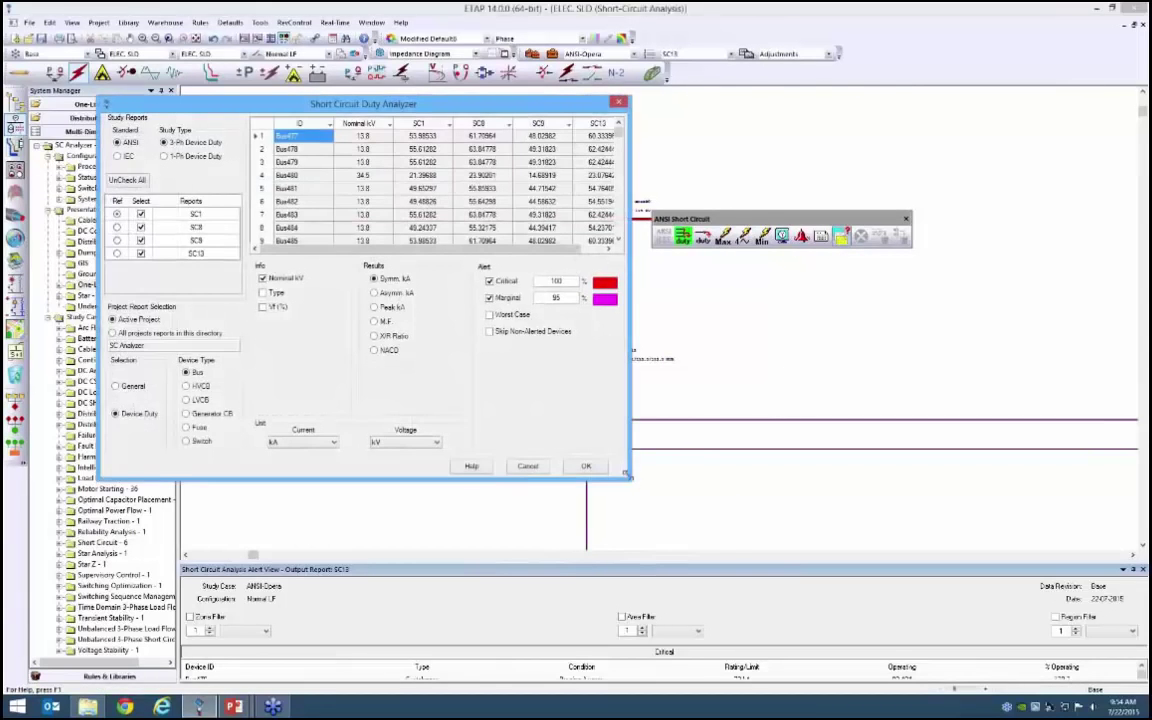
left_click_drag(627, 476, 916, 686)
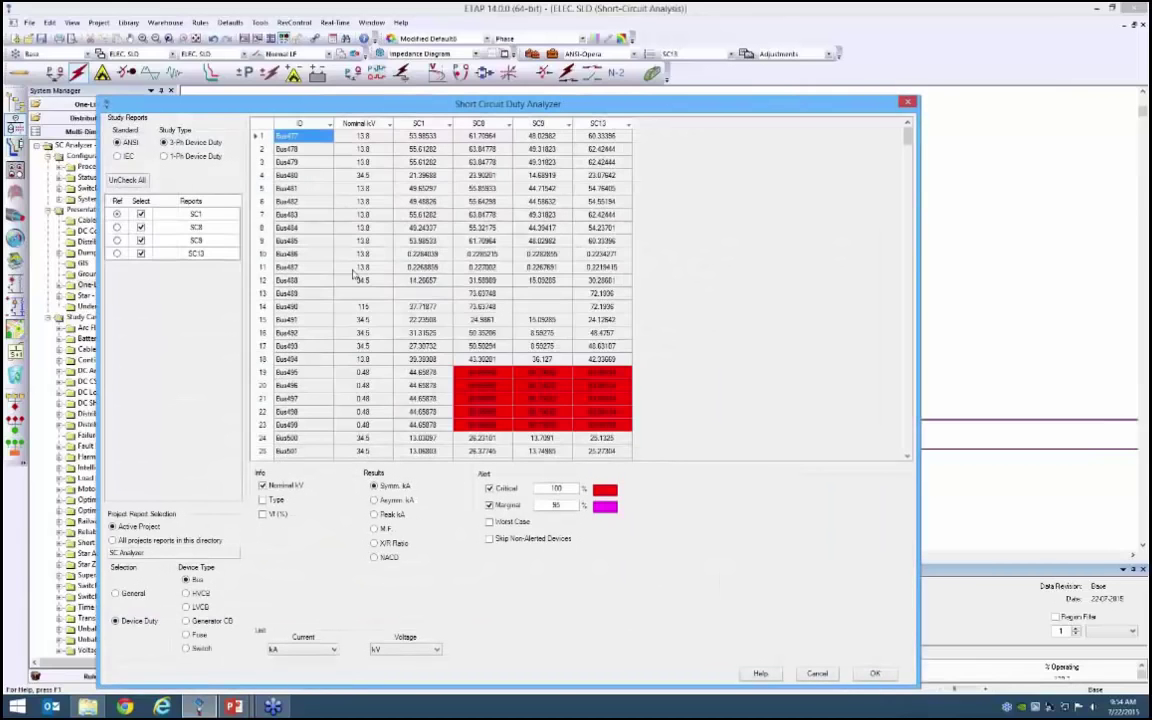
left_click_drag(437, 101, 468, 70)
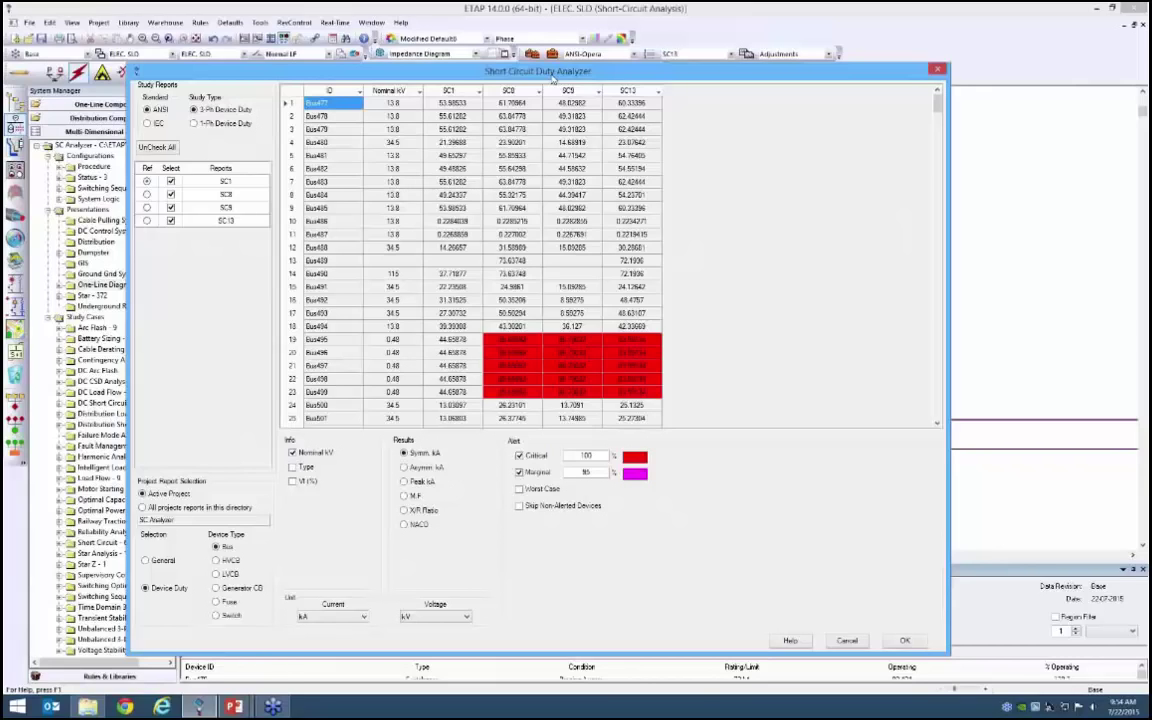
left_click(939, 71)
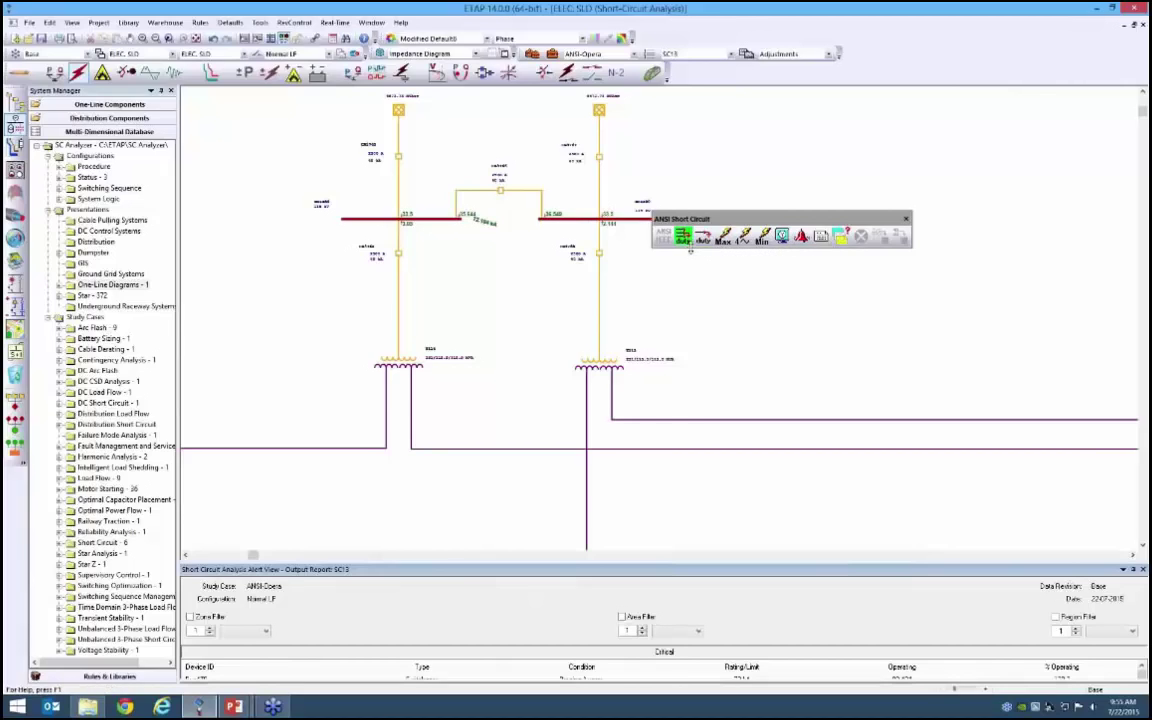
left_click_drag(690, 218, 722, 248)
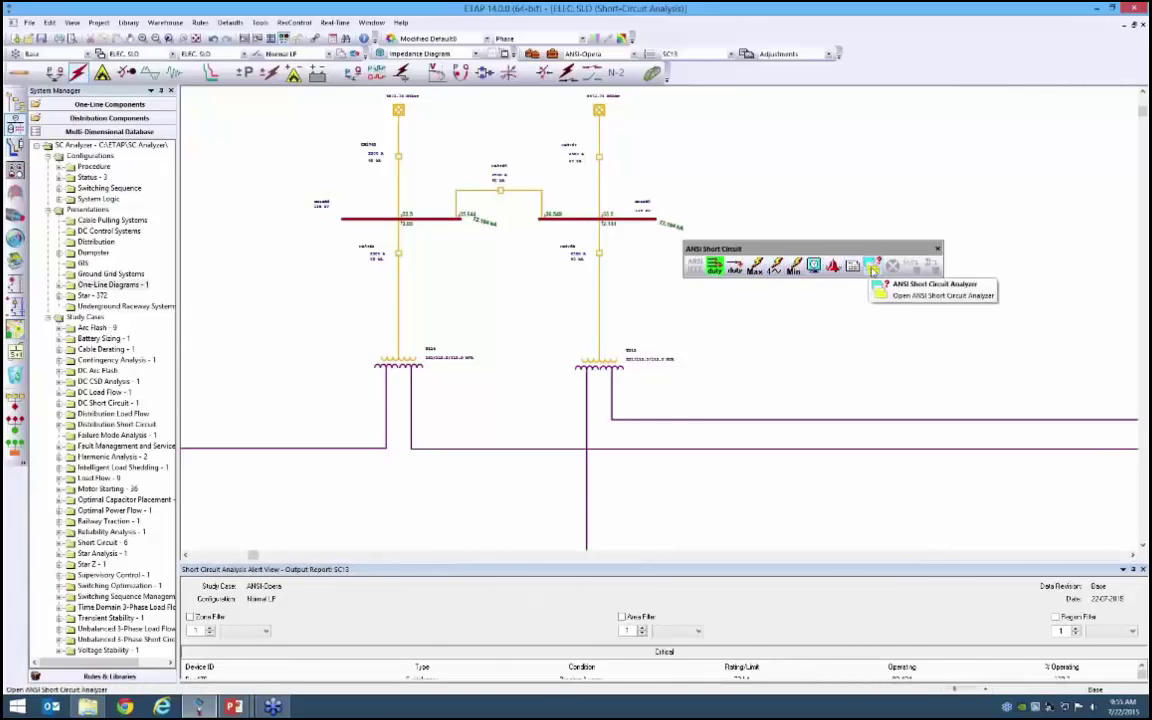